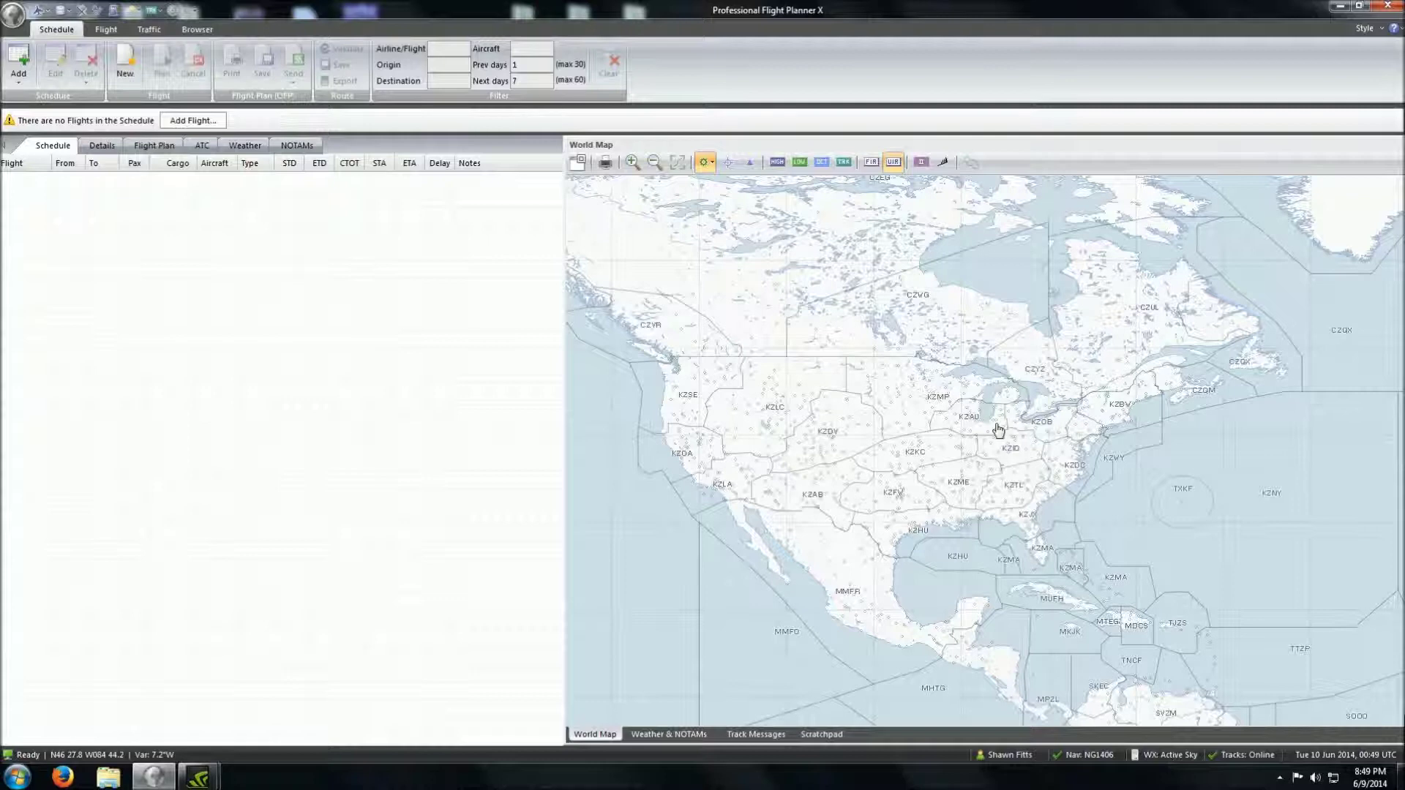
Create a new unscheduled flight from KJQF to KALB
left_click(127, 85)
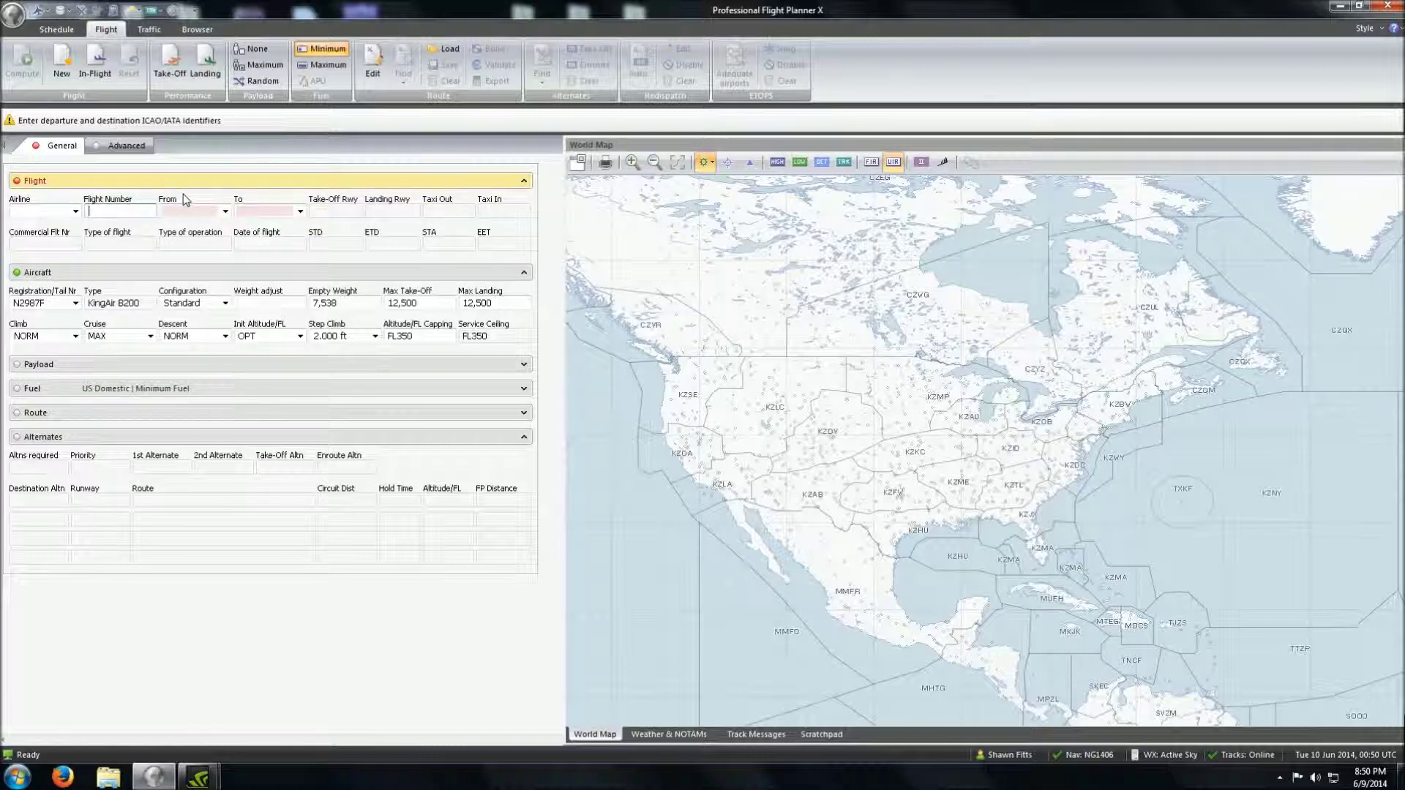
left_click(207, 212)
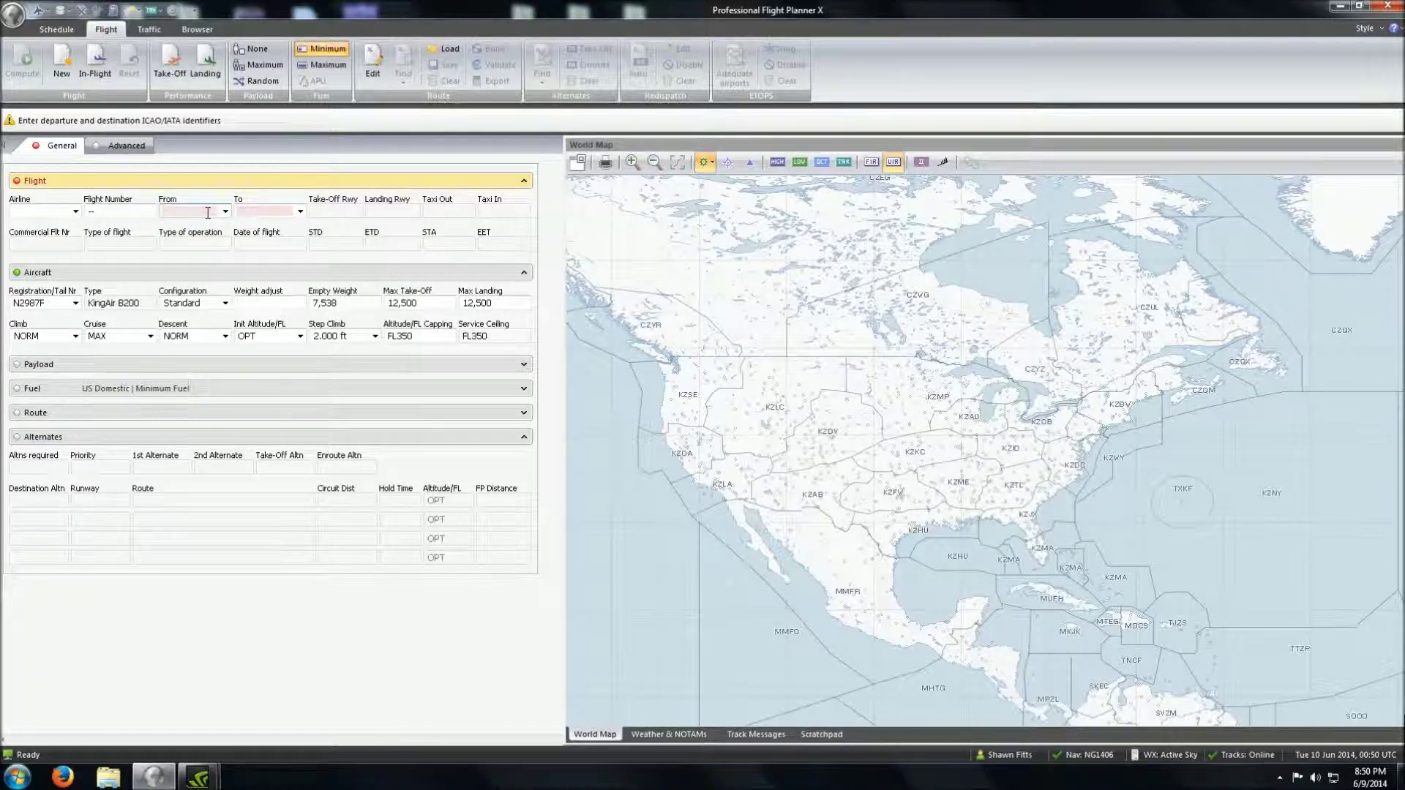
type("KJQF")
key("Tab")
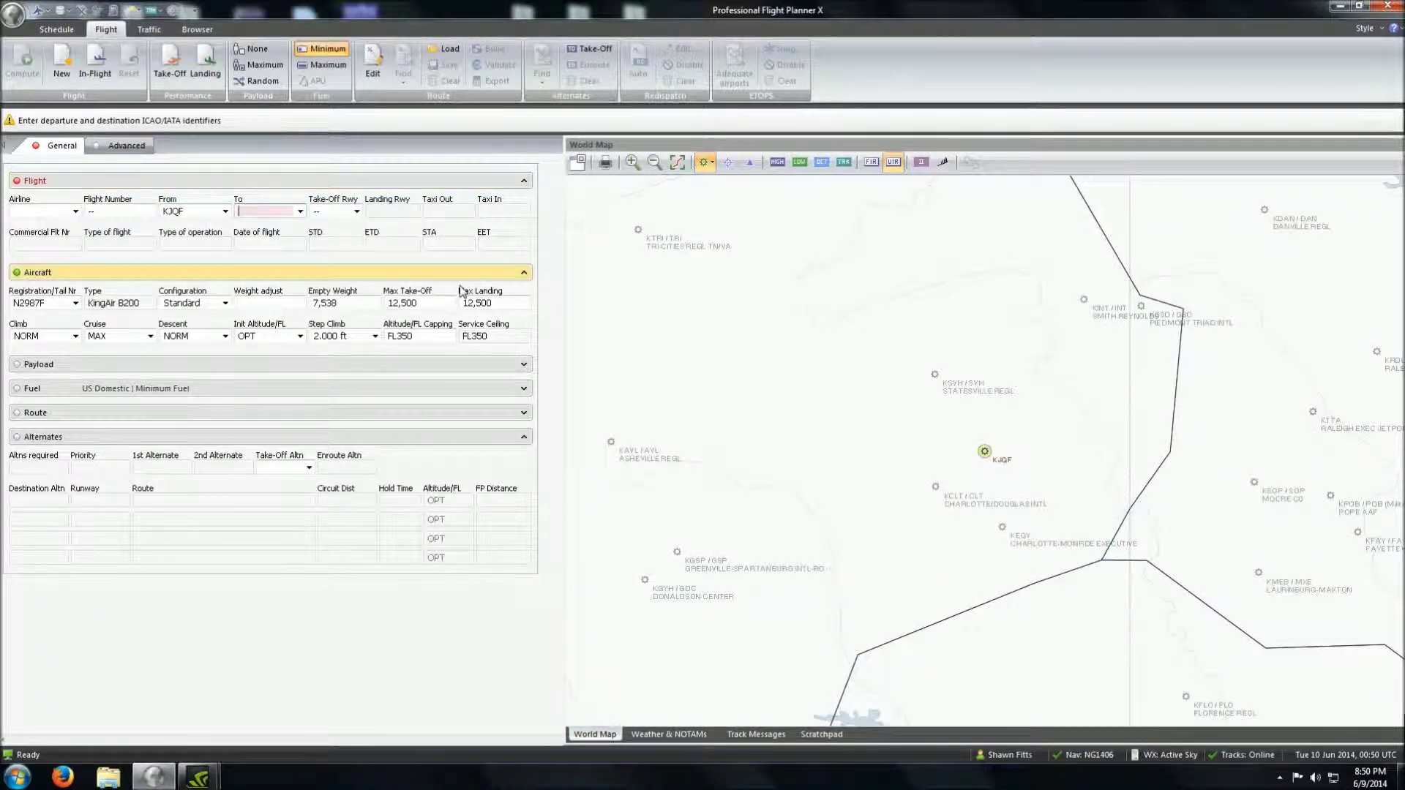
type("KALB")
key("Tab")
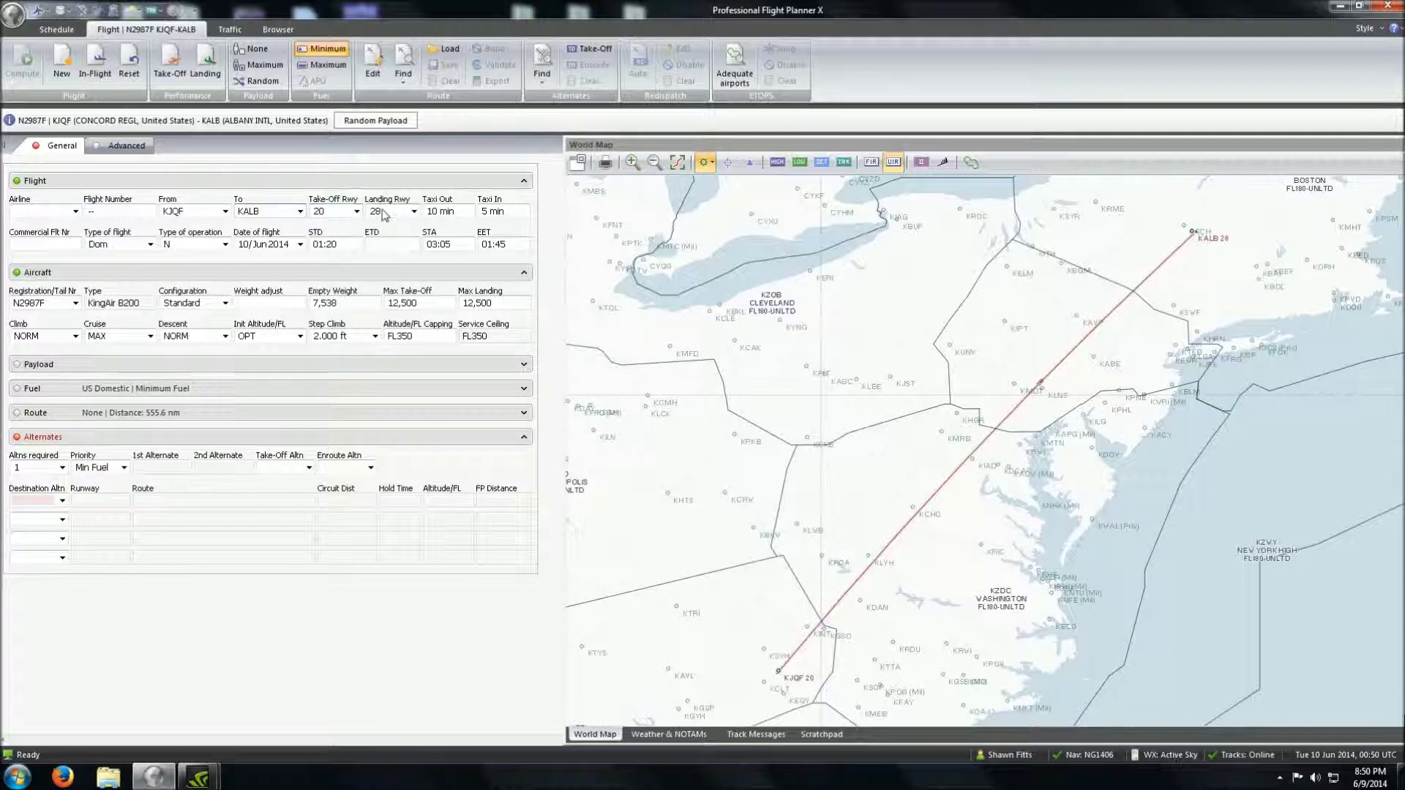
Set taxi-out and taxi-in to 10 minutes and fold the flight details into a summary
left_click(461, 212)
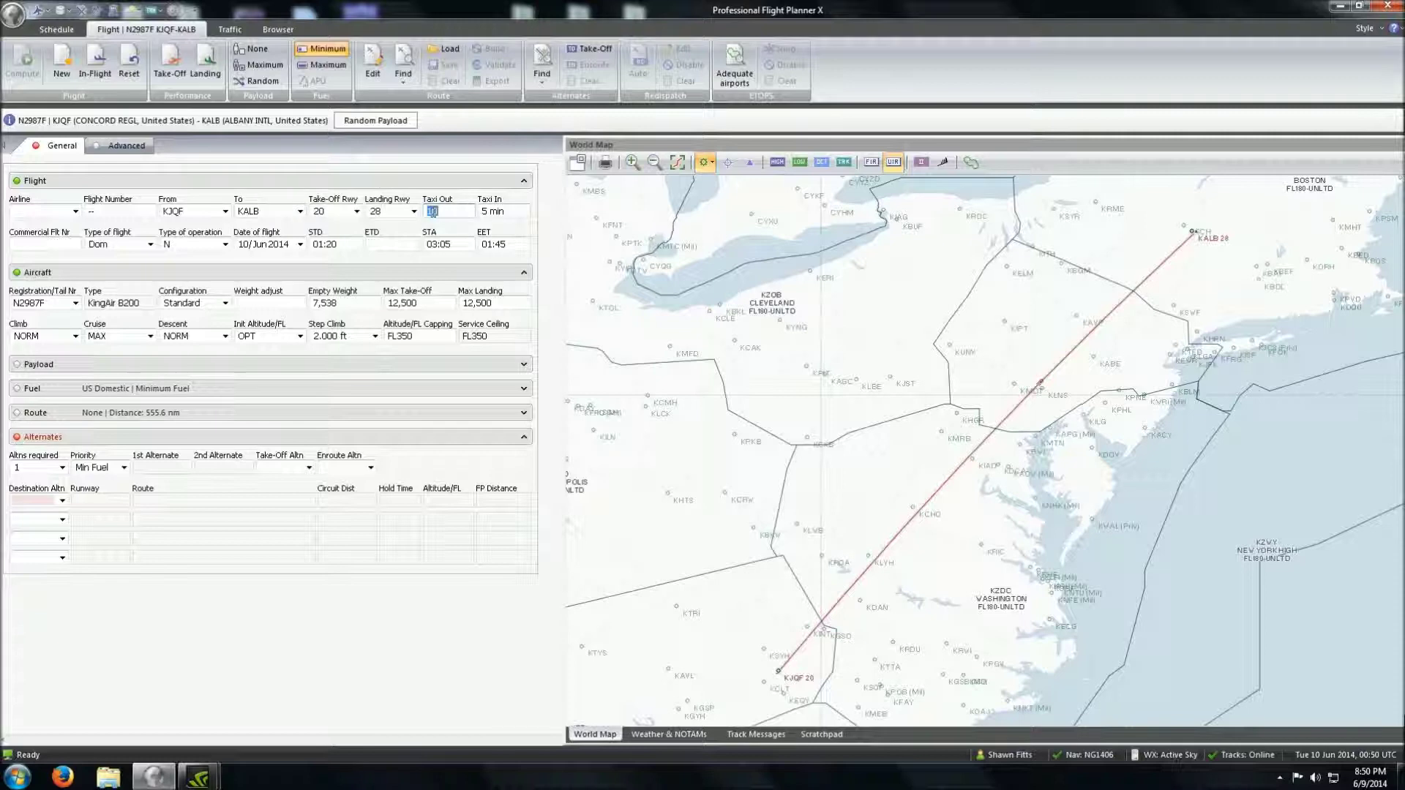
left_click(513, 214)
type("10")
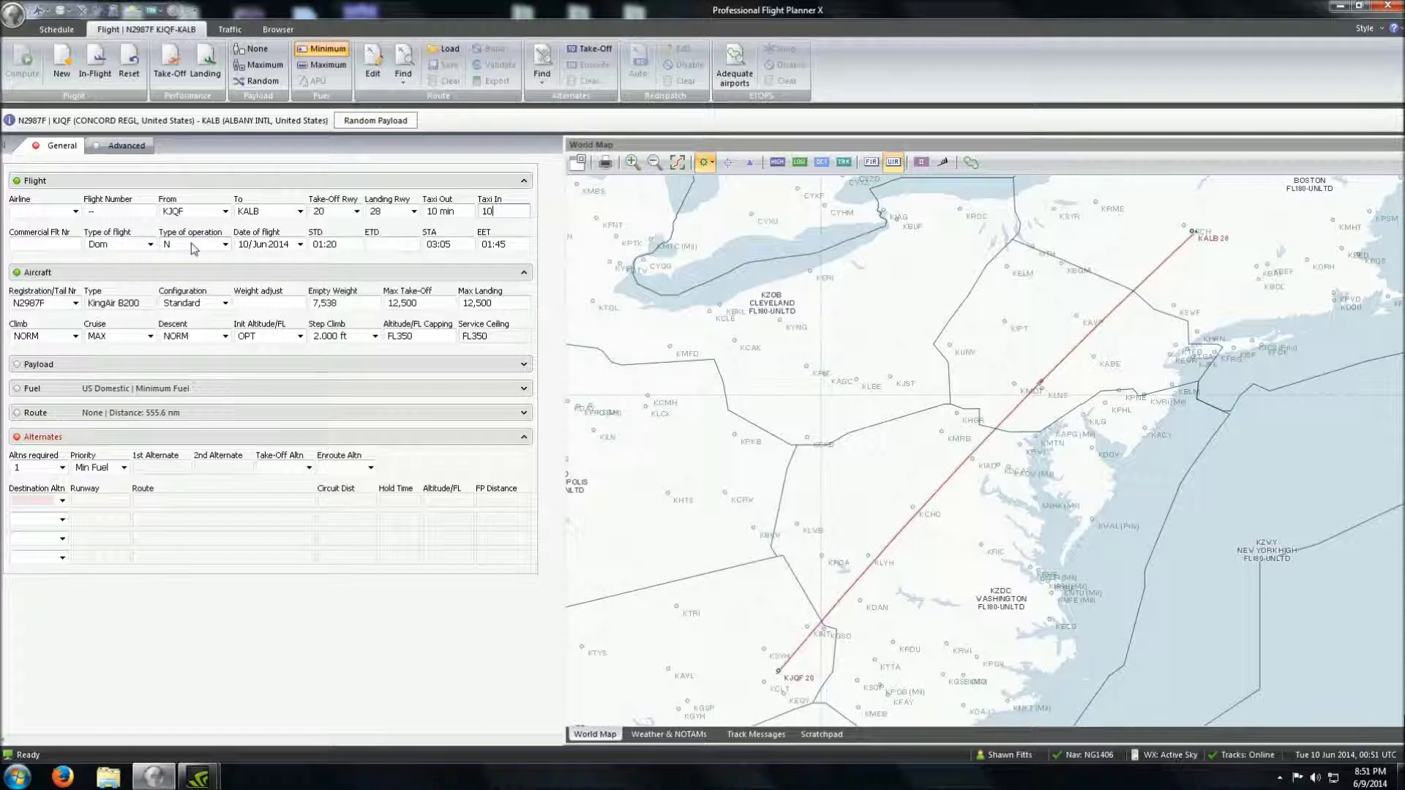
left_click(260, 245)
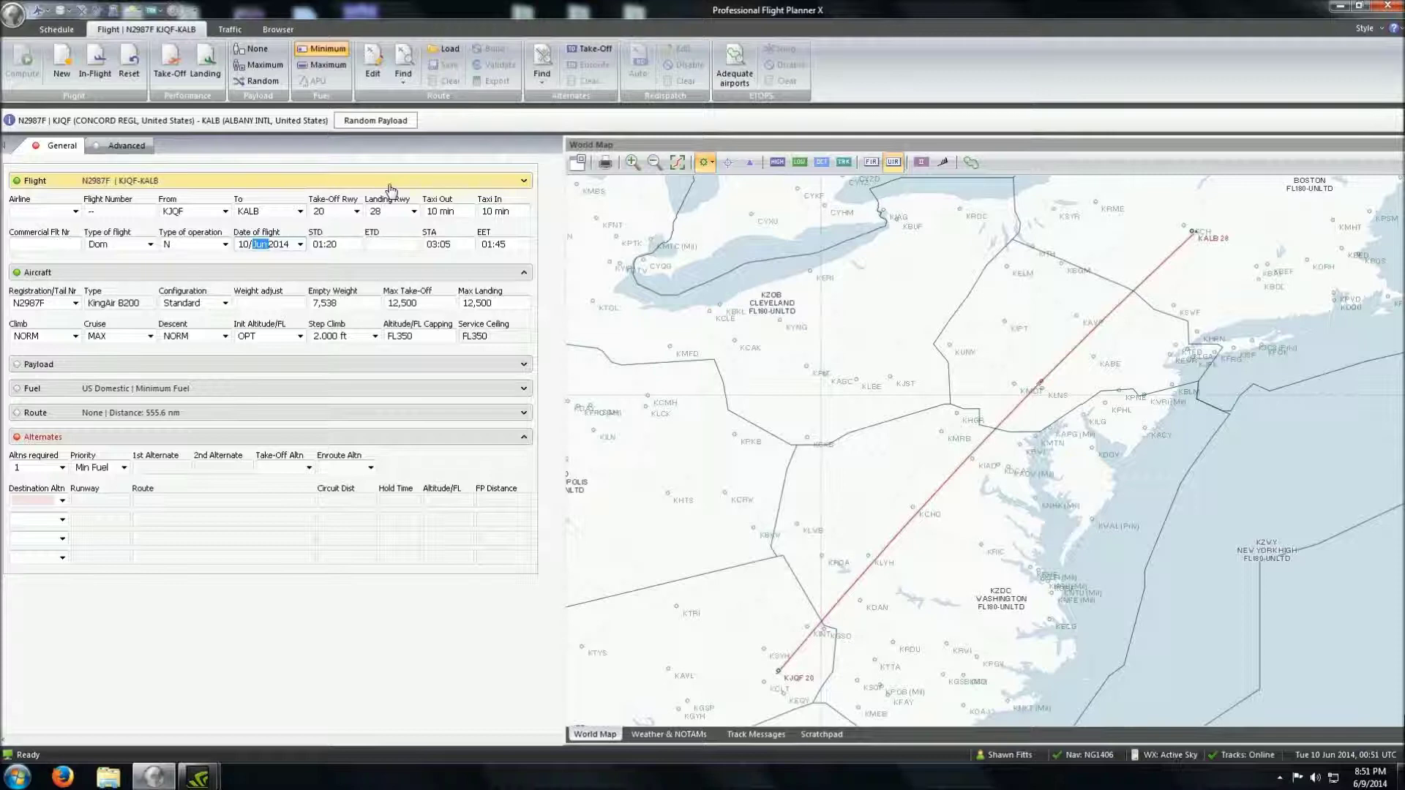
left_click(390, 187)
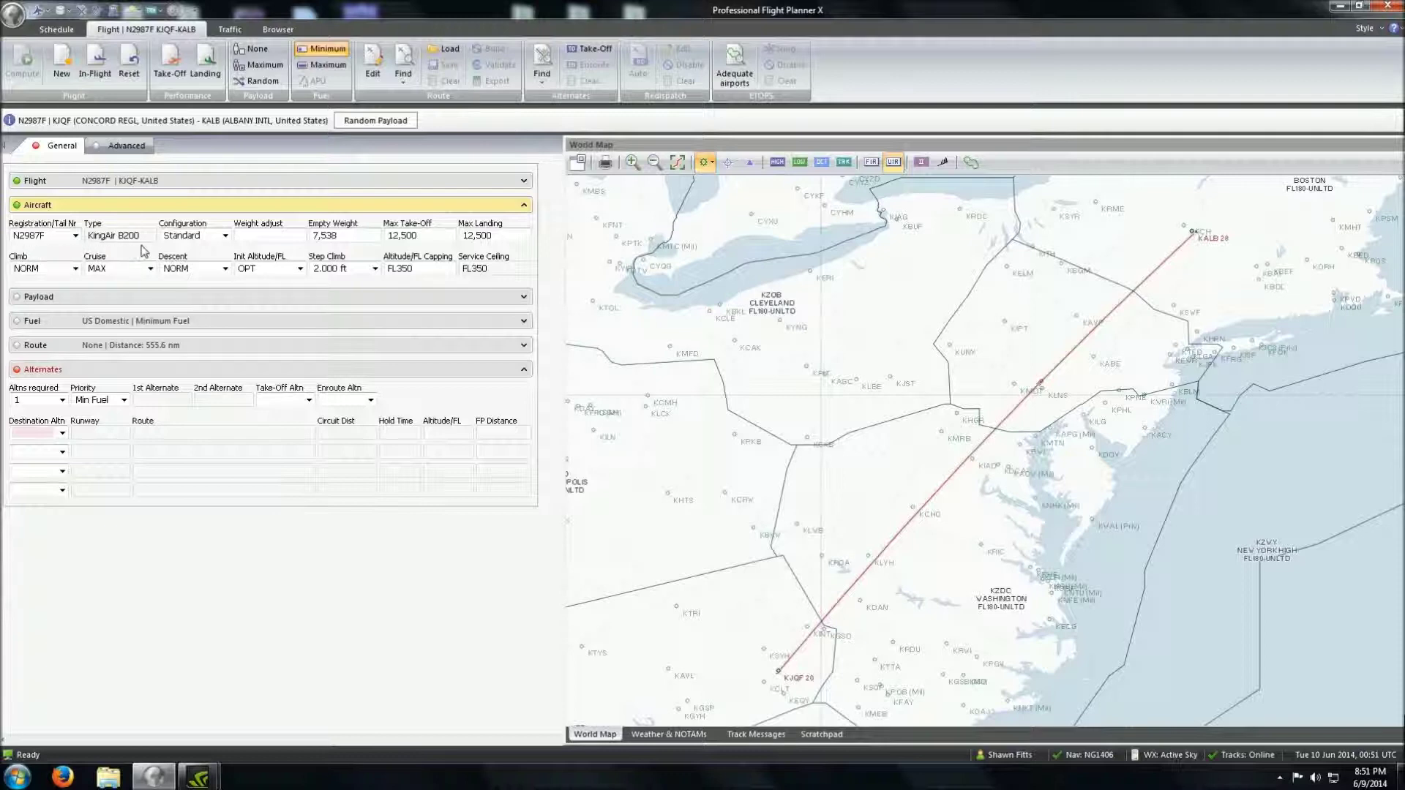
Keep Standard configuration and MAX cruise, then fold the KingAir B200 aircraft details
left_click(224, 237)
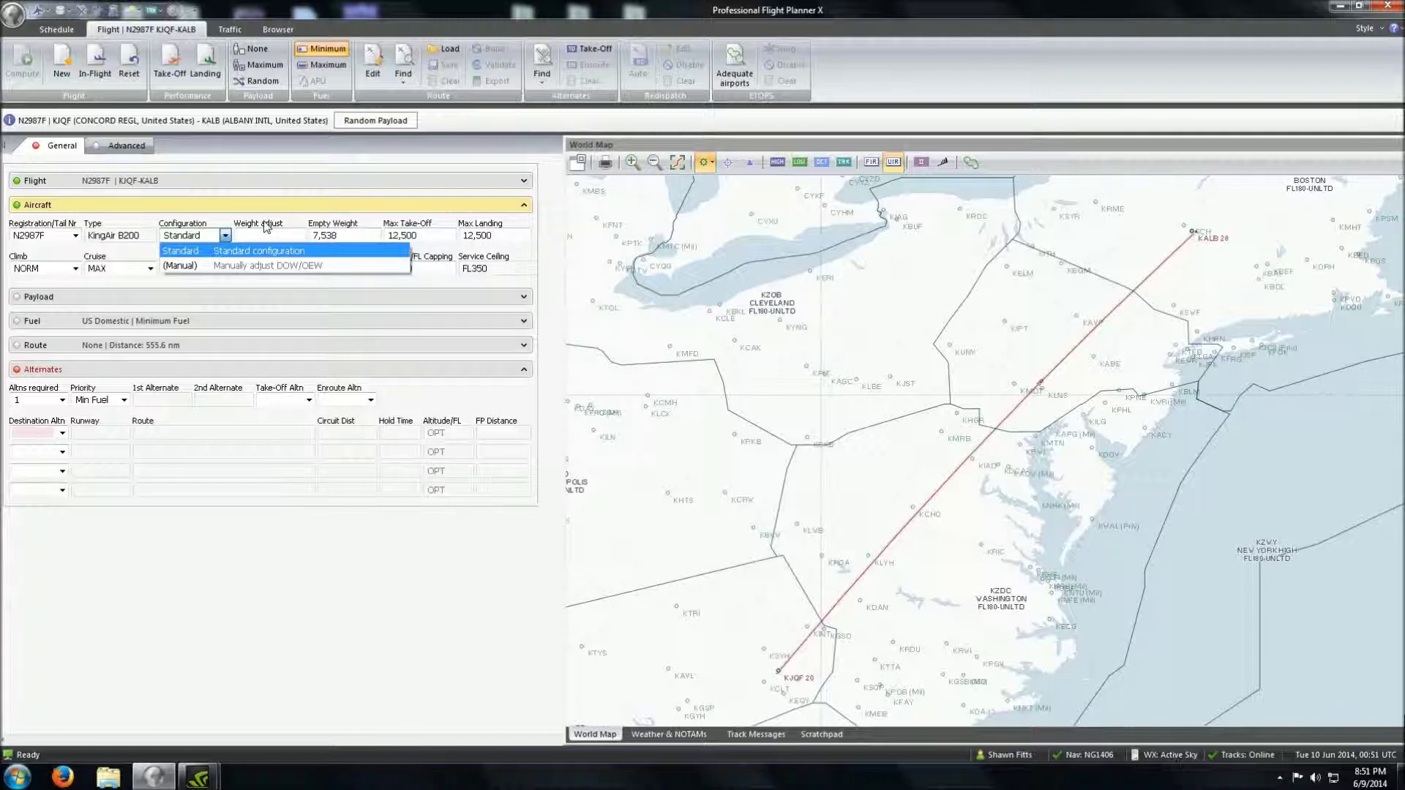
left_click(264, 226)
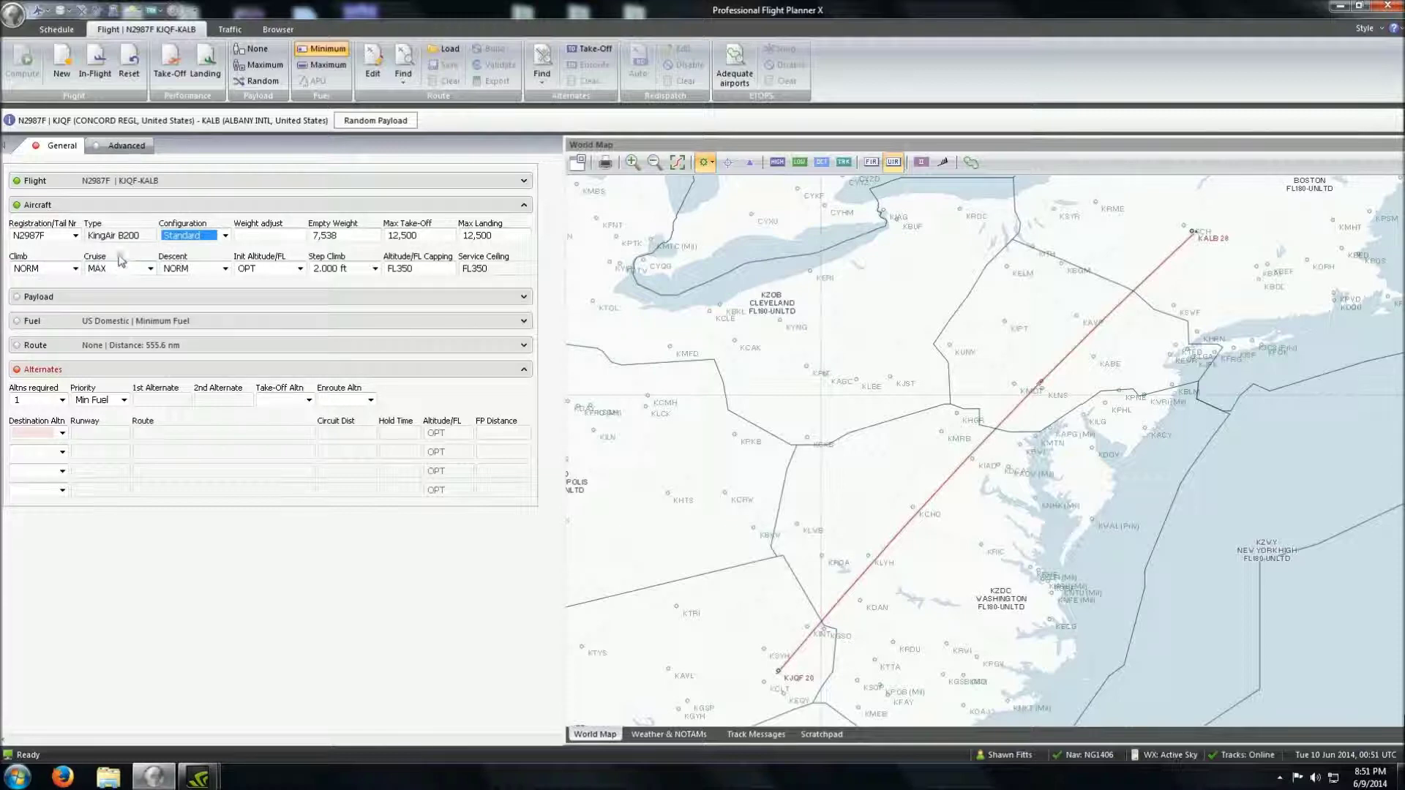
left_click(135, 271)
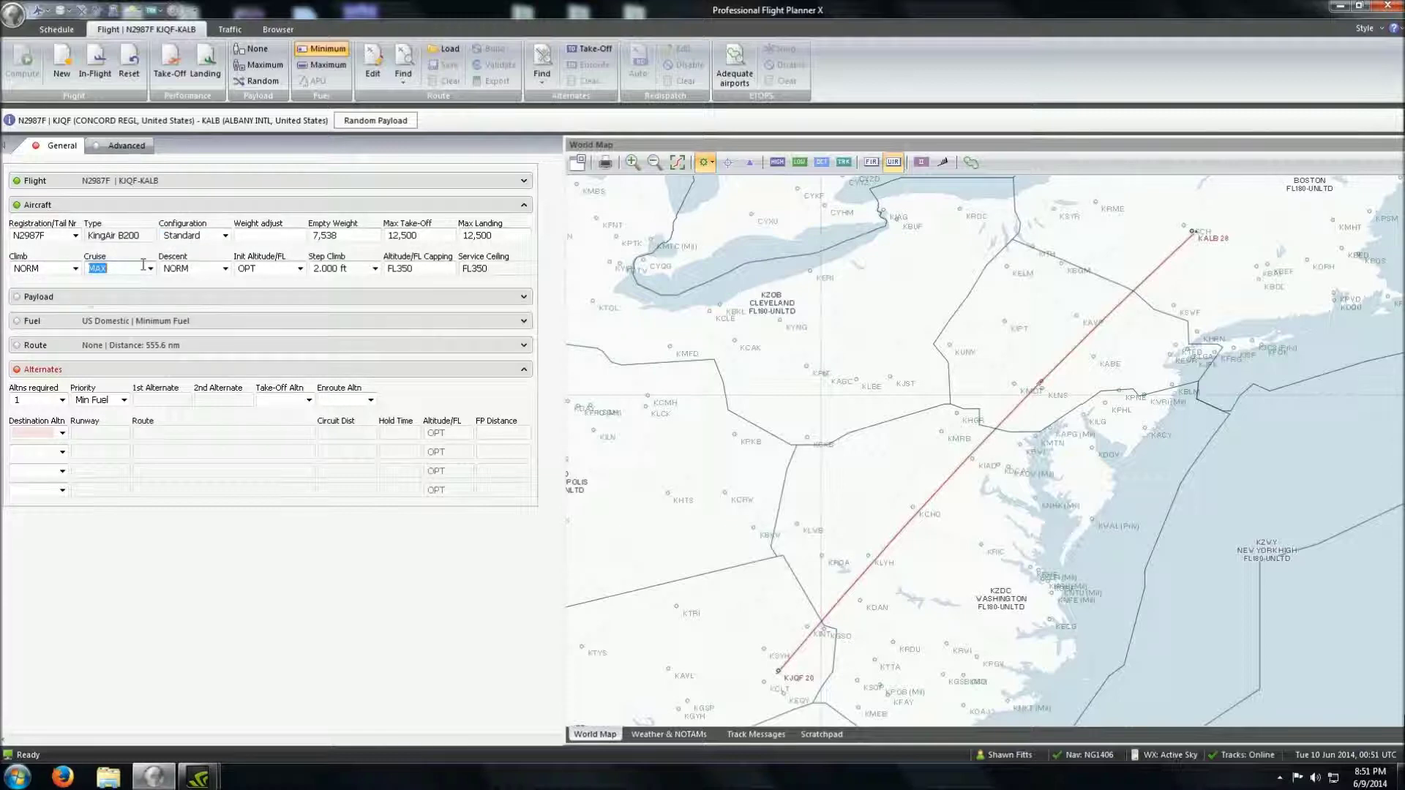
left_click(150, 269)
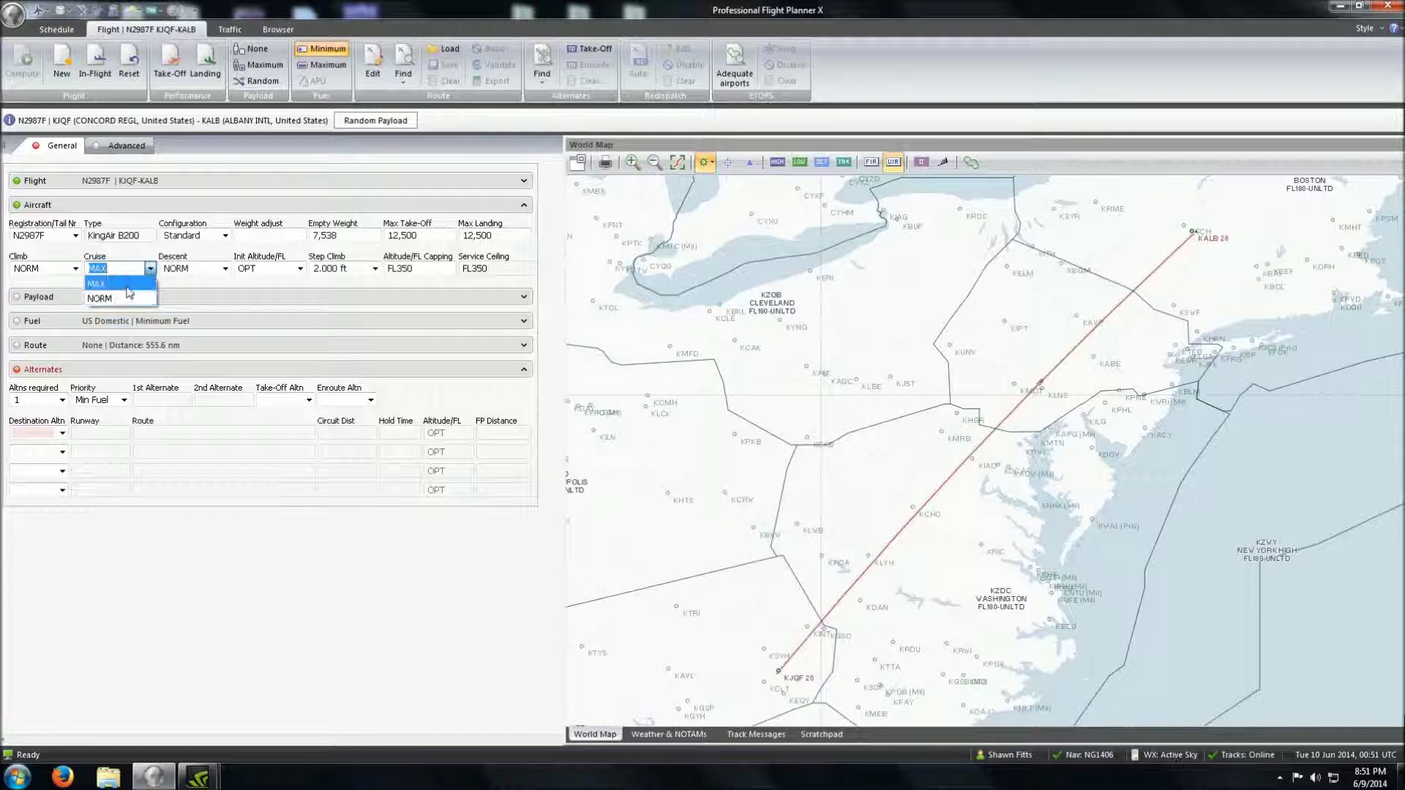
left_click(130, 285)
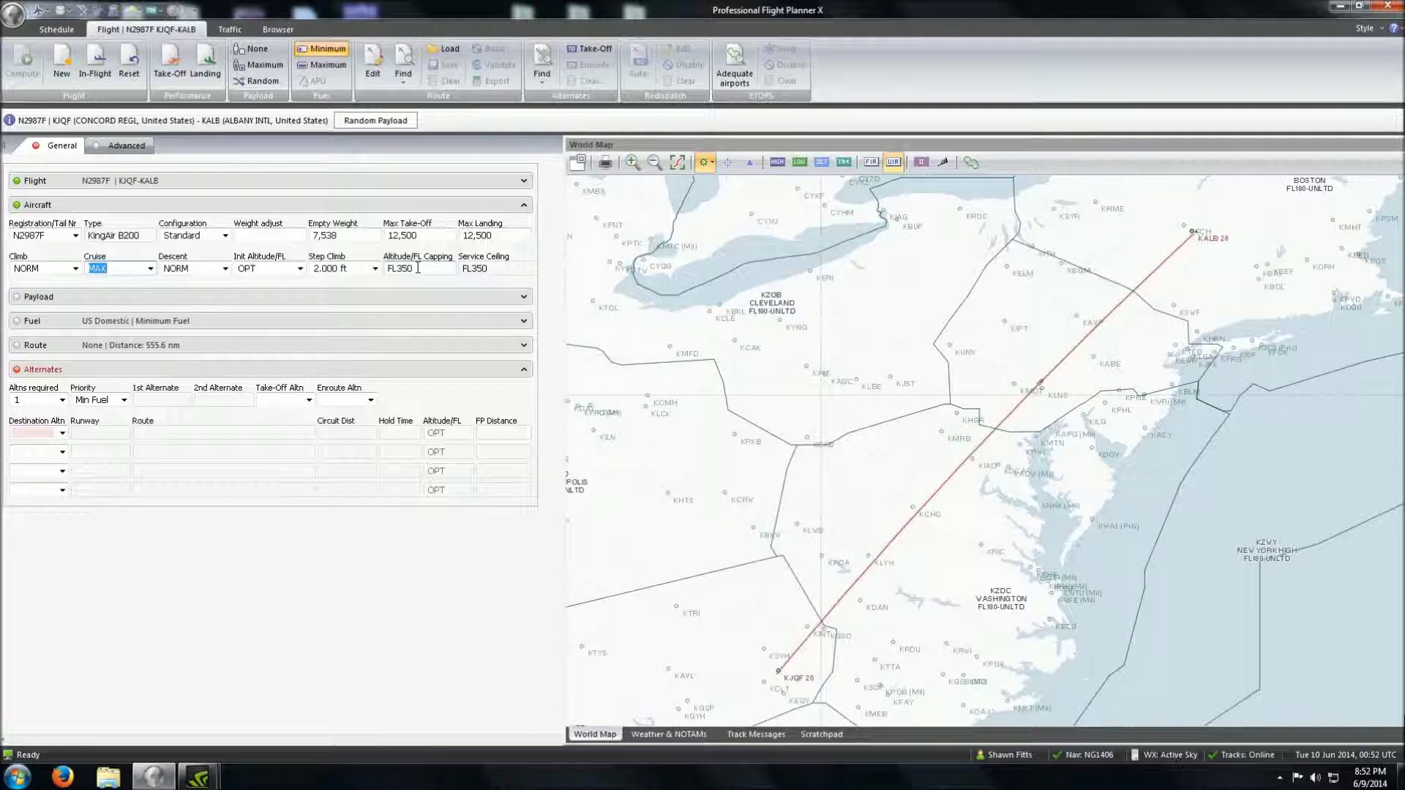
left_click(322, 207)
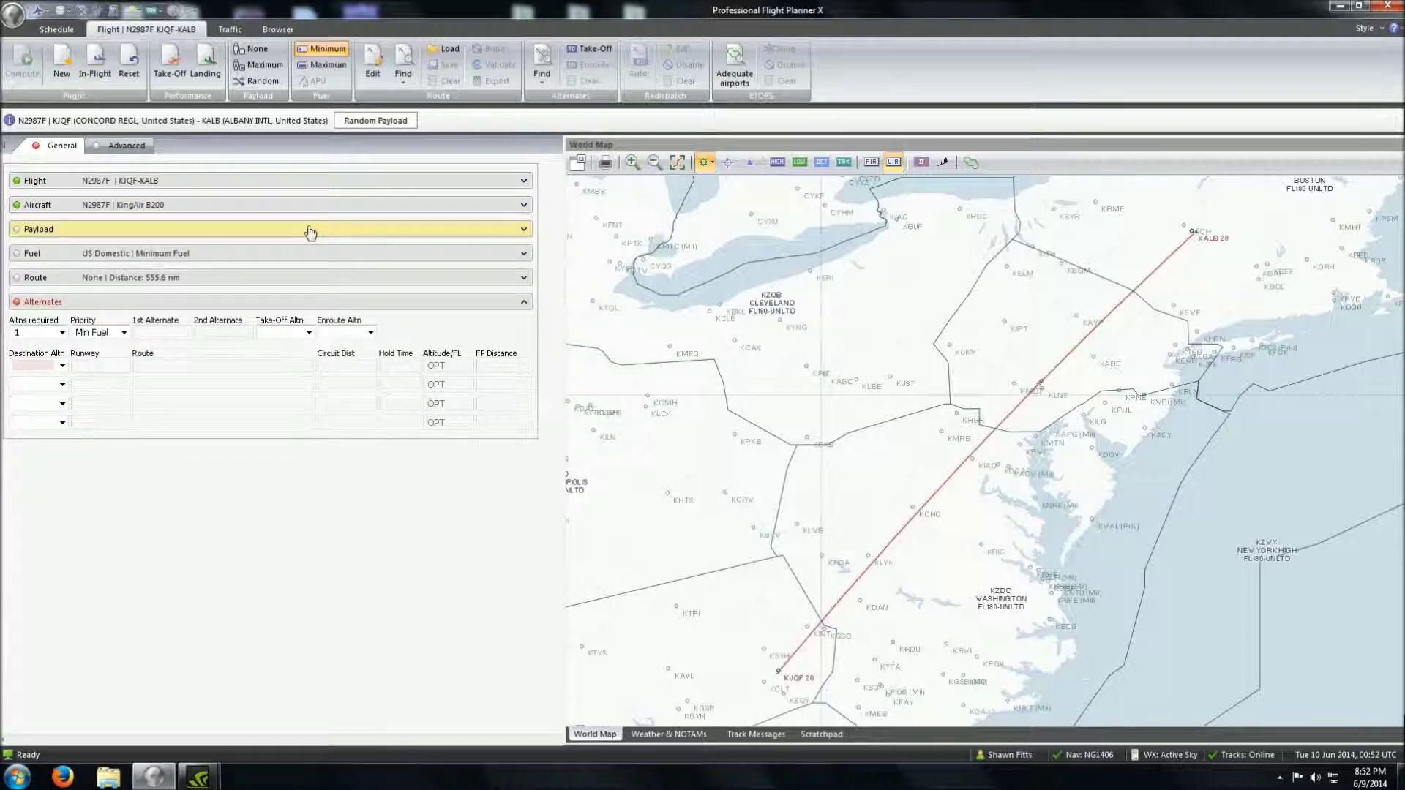
Enter 6 adults, 0 infants and 50 lb cargo, then fold the payload details
left_click(310, 233)
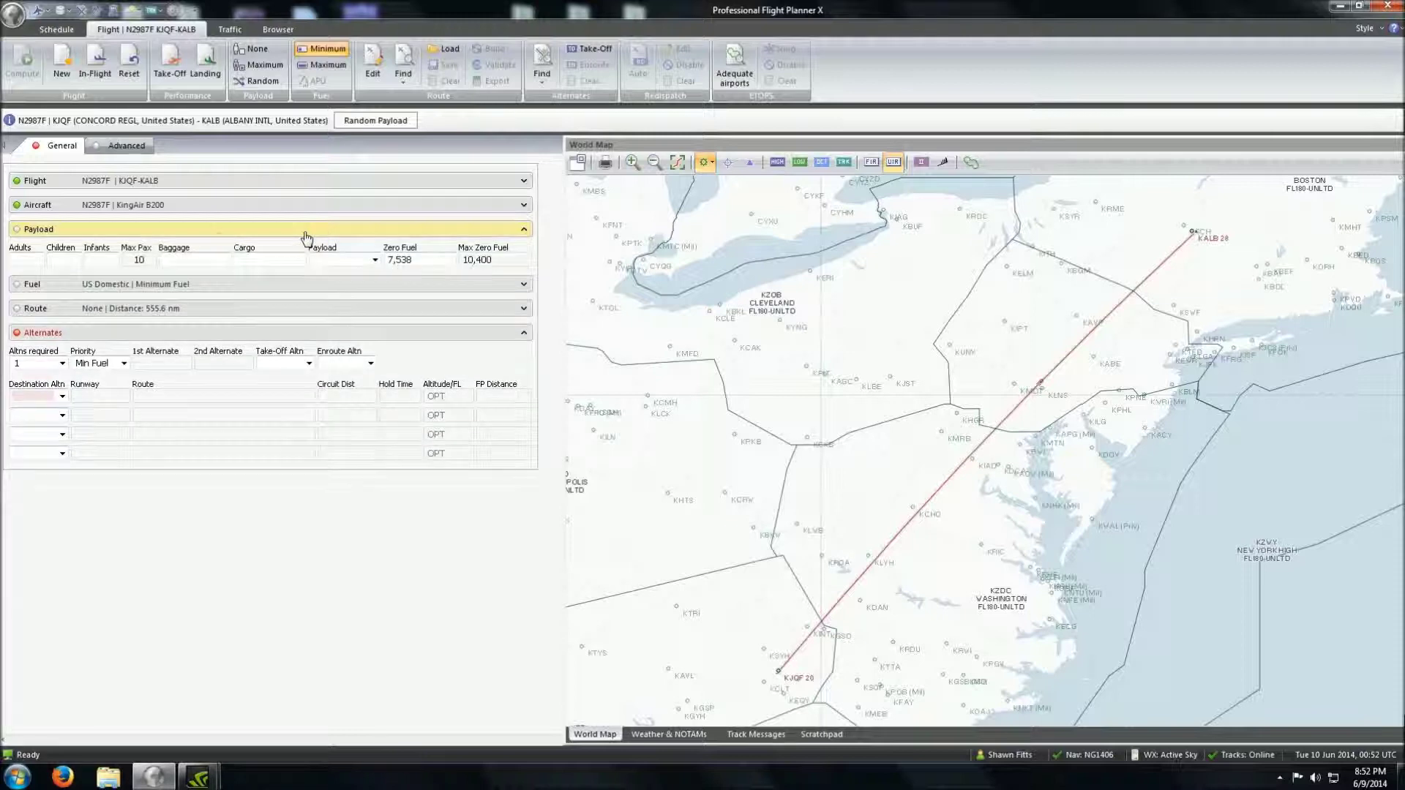
left_click(30, 260)
left_click(102, 260)
type("0")
type("50")
key("Tab")
left_click(488, 234)
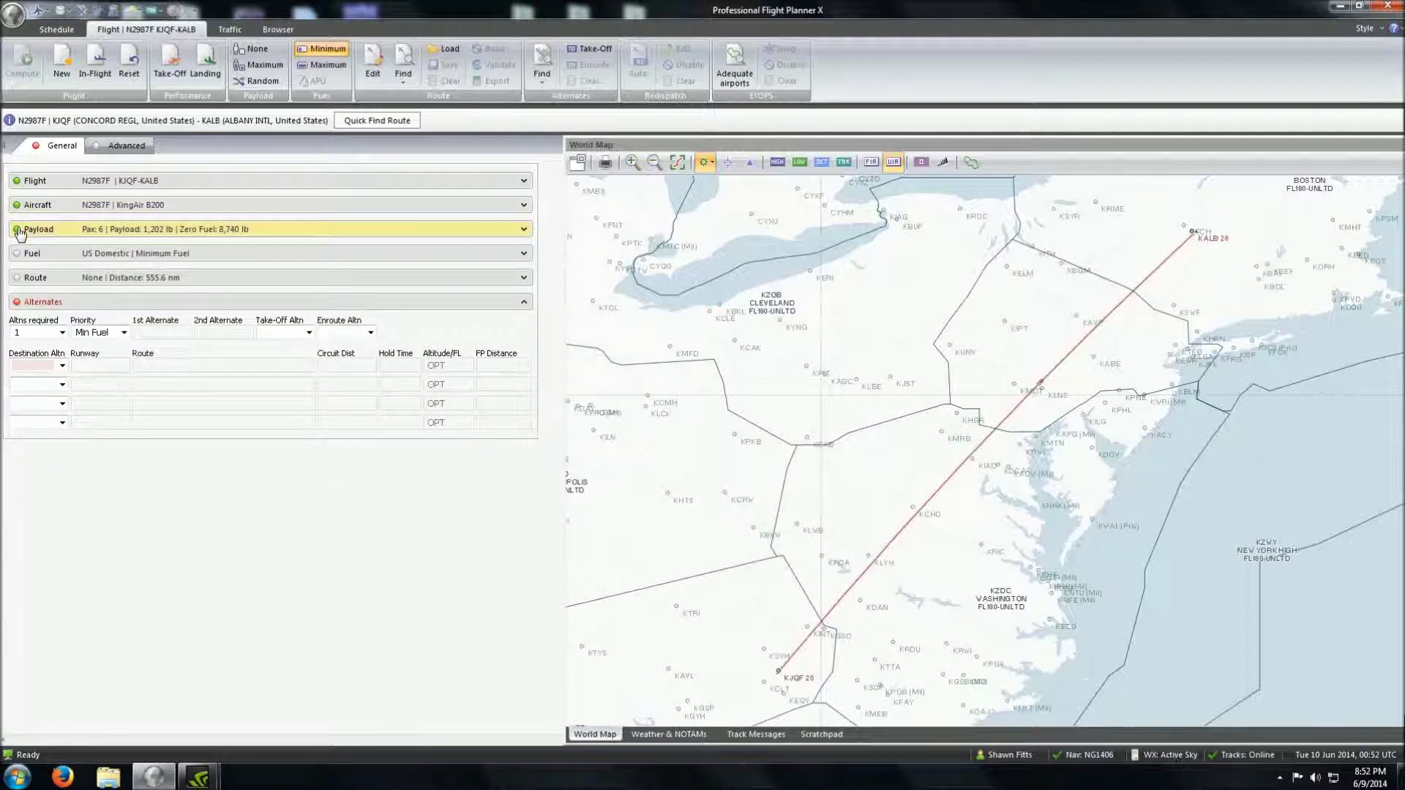
Enter 45 in the fuel Extra Time field, then fold the fuel settings
left_click(366, 263)
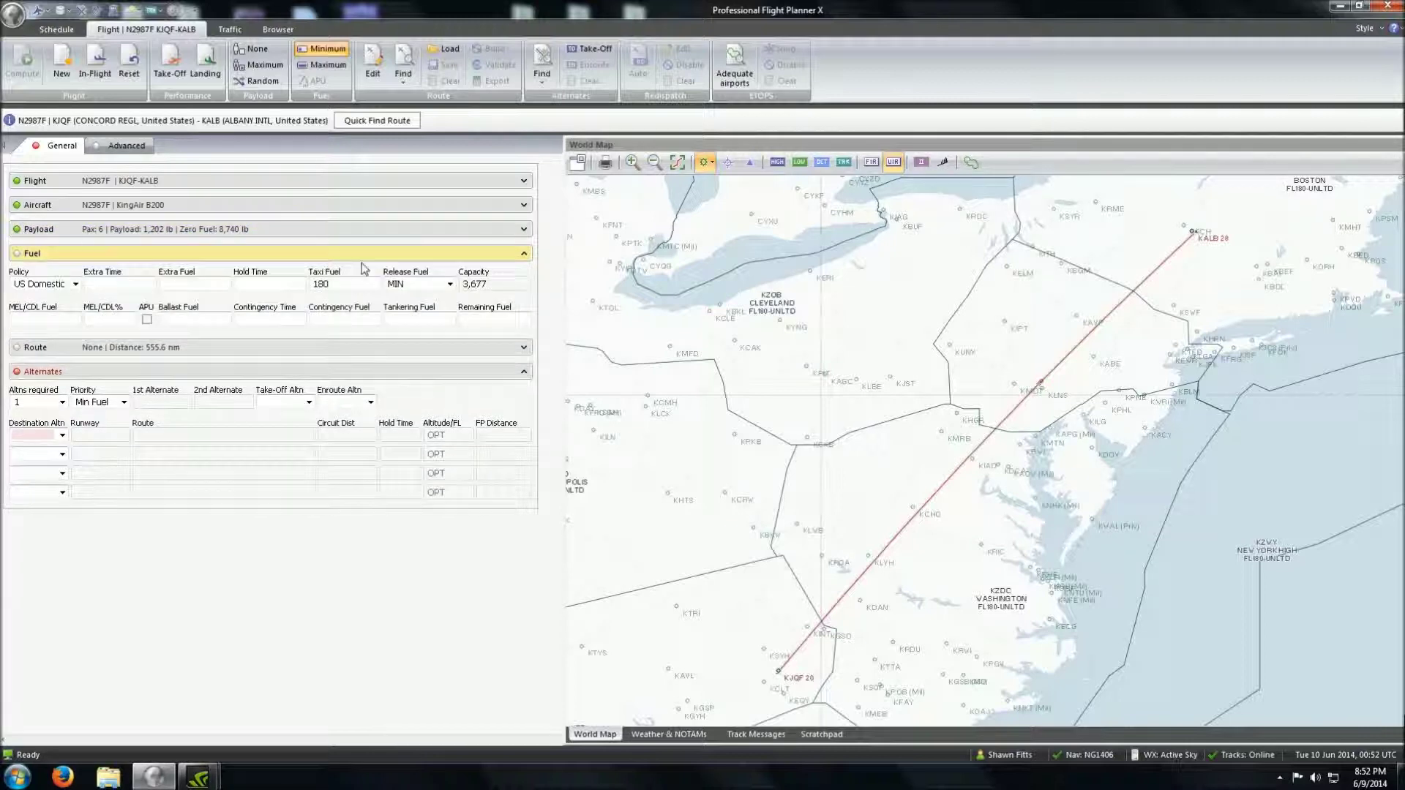
left_click(111, 283)
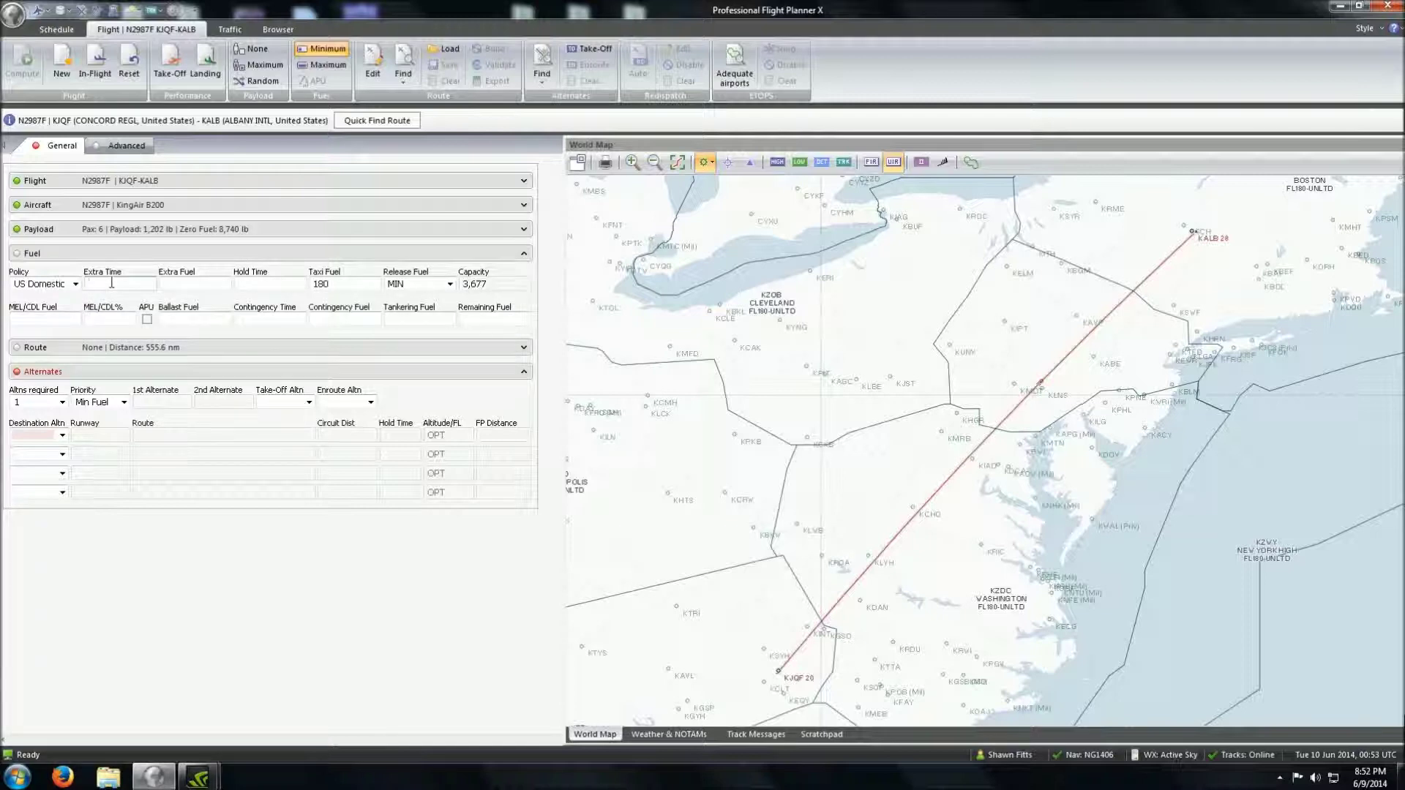
type("45")
key("Tab")
left_click(442, 259)
Expand the Route section and choose Find to auto-generate a route
left_click(317, 281)
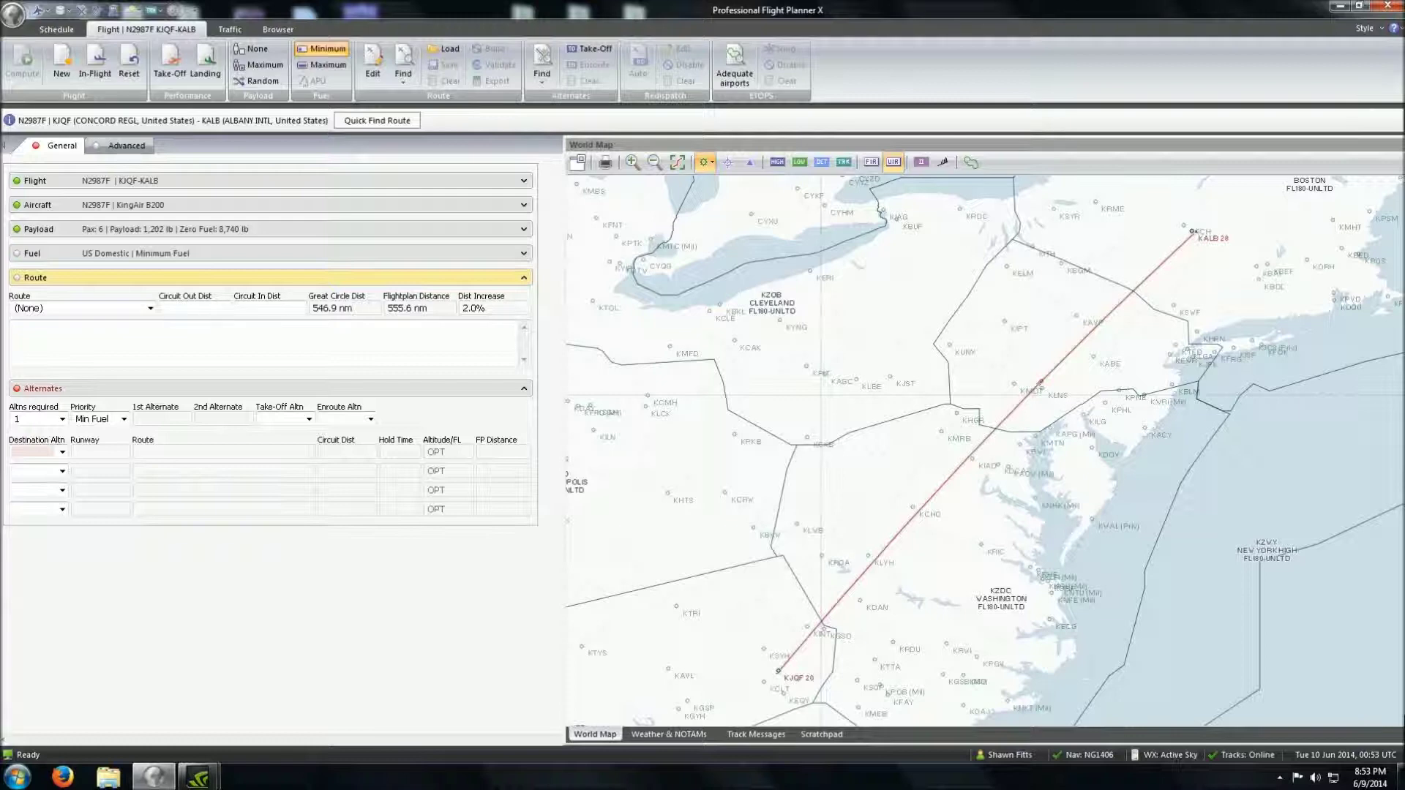
left_click(150, 309)
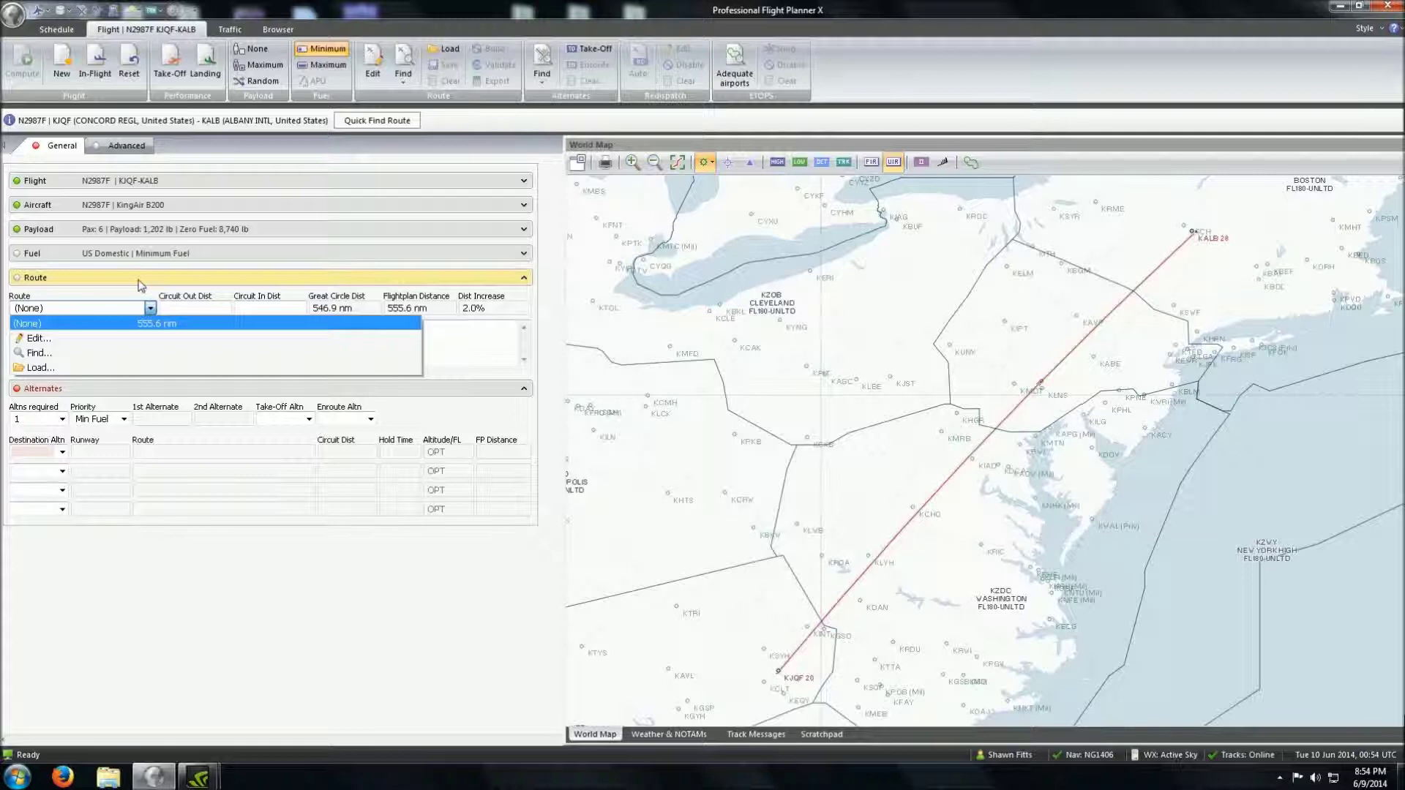
left_click(141, 286)
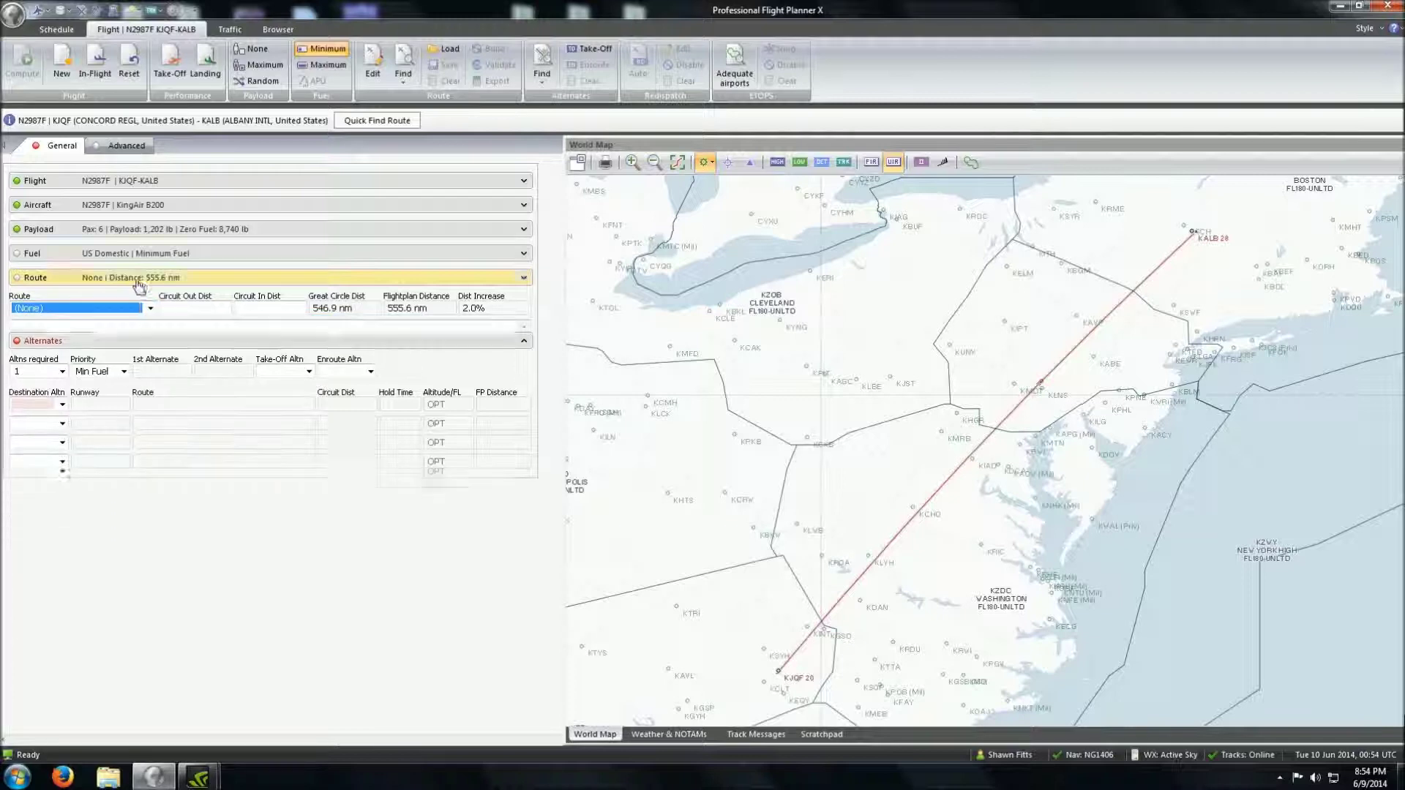
left_click(141, 286)
left_click(126, 283)
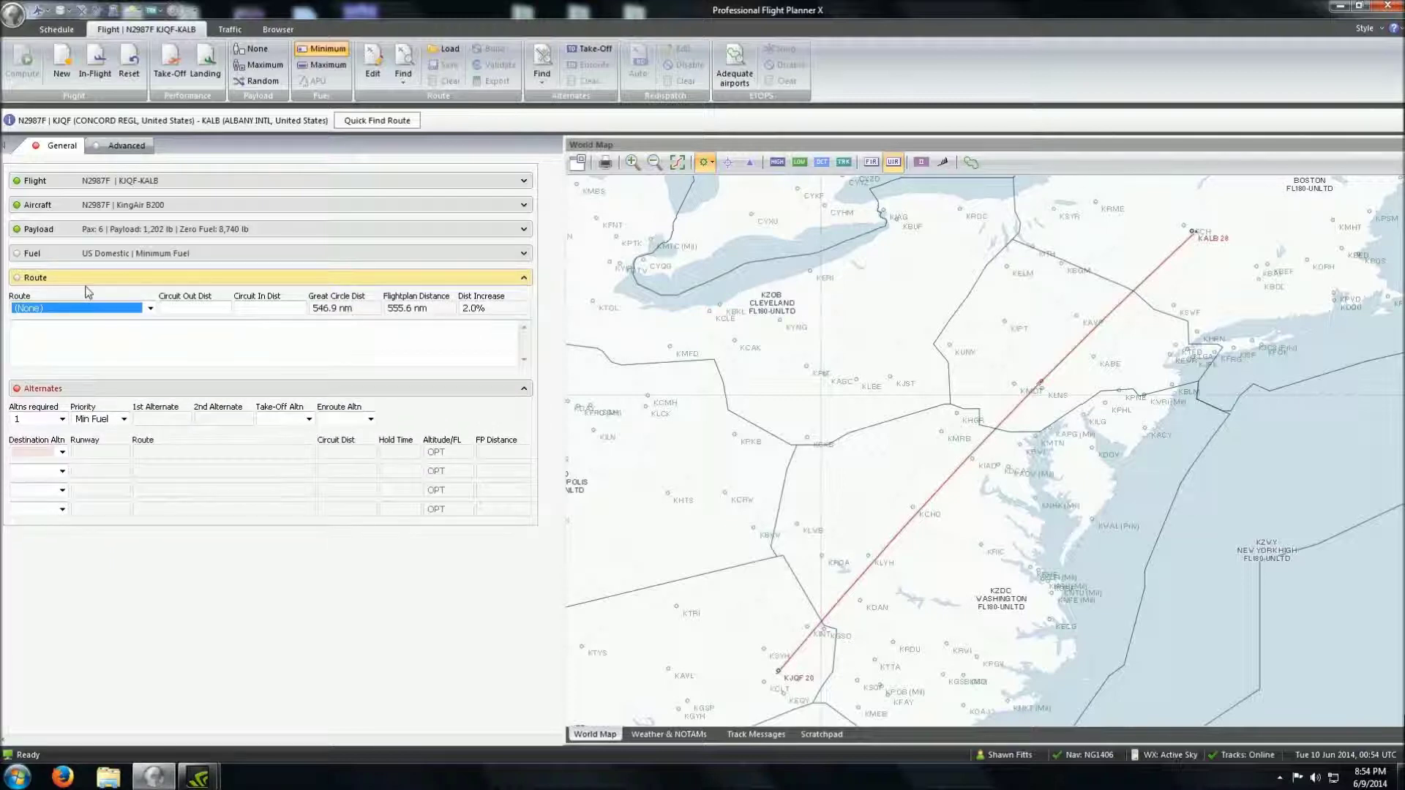
left_click(73, 309)
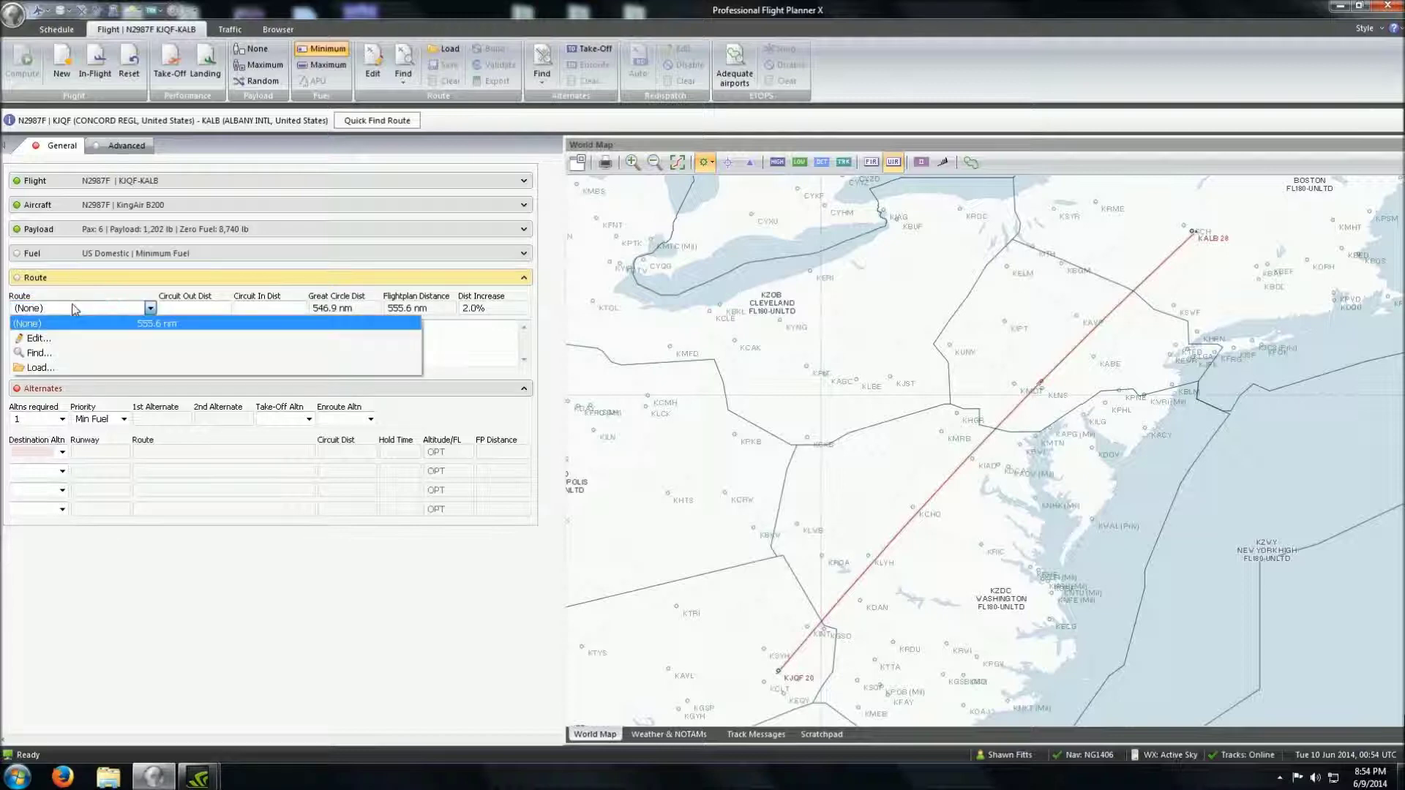
left_click(71, 354)
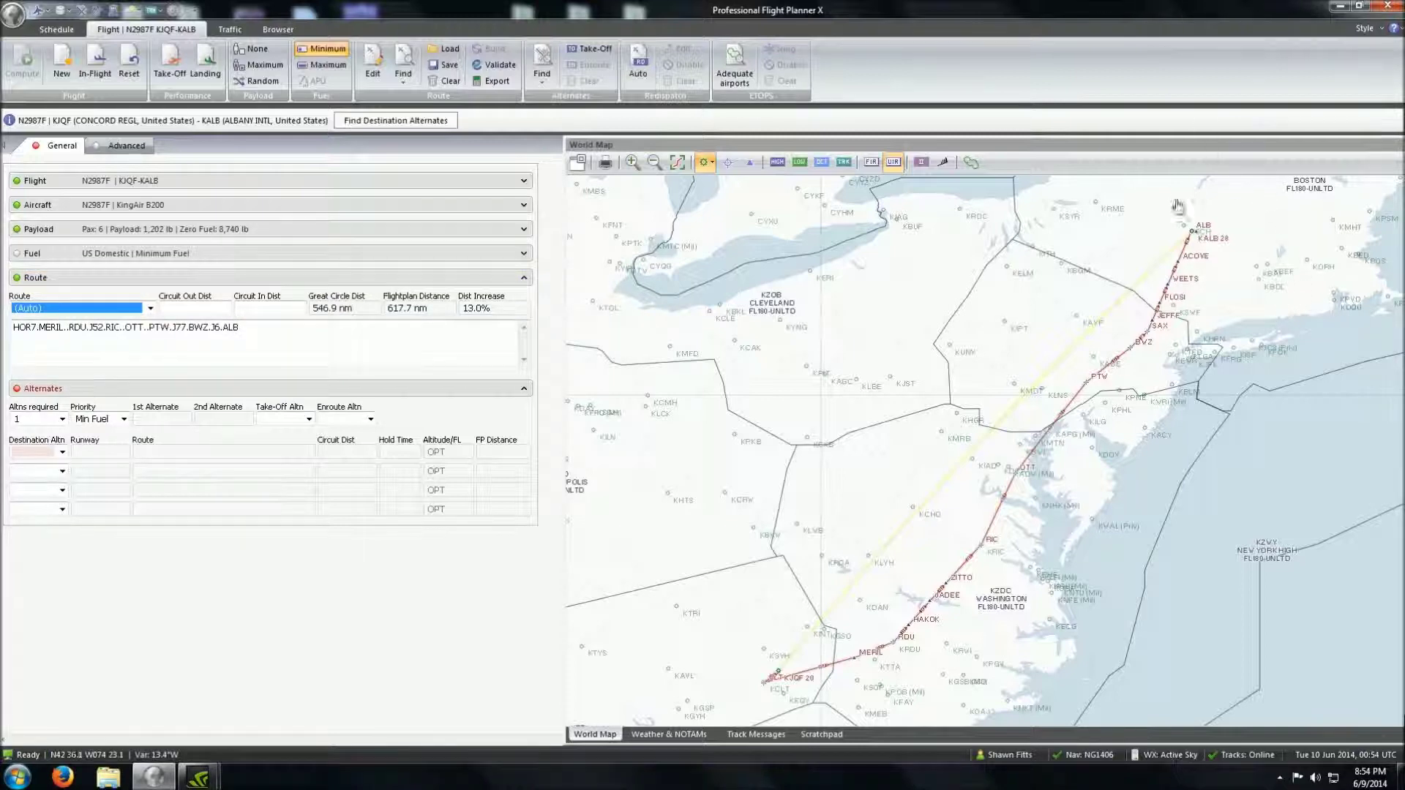
Pan and zoom the map along the 617.7 nm route toward Albany and its northern end
left_click_drag(1127, 293, 1034, 206)
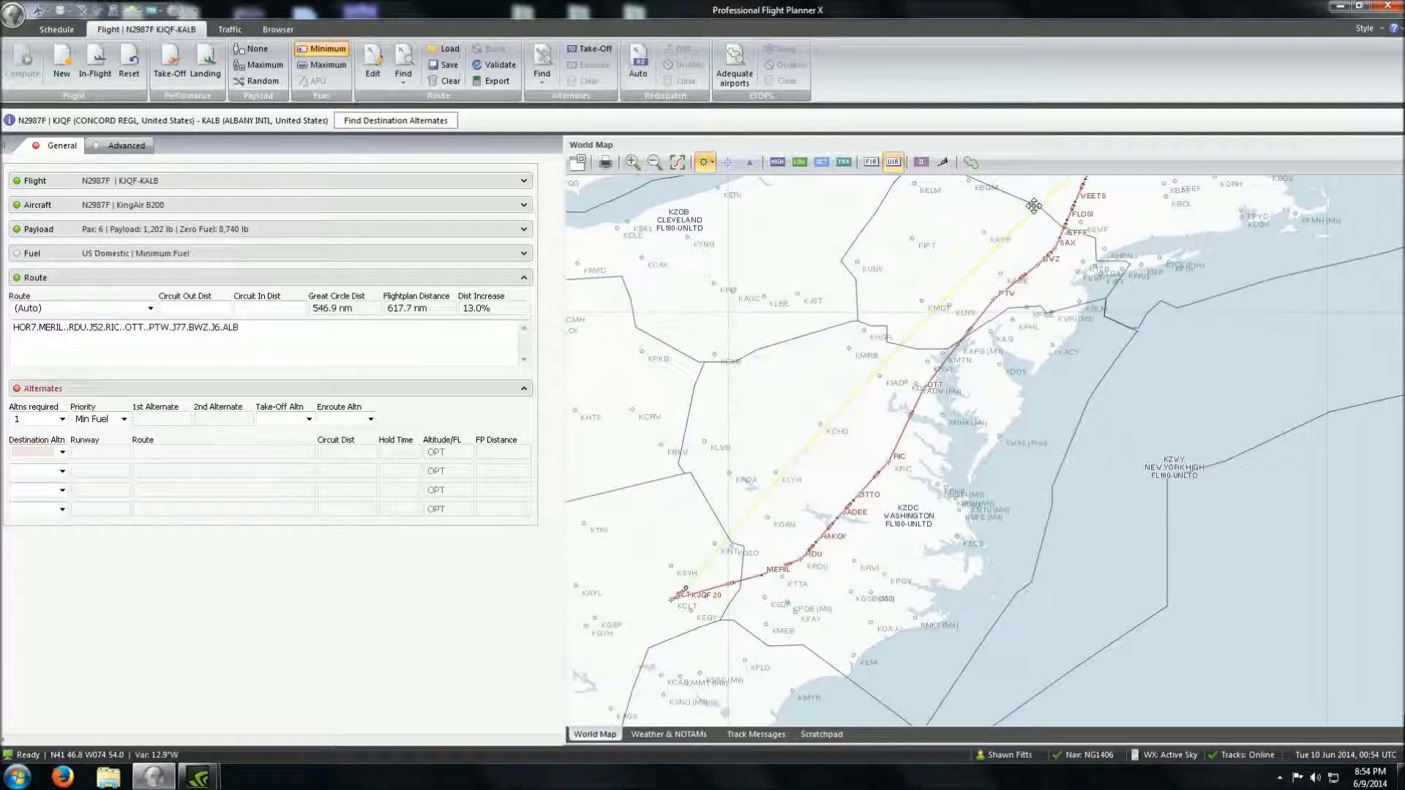
scroll(934, 404, "down", 2)
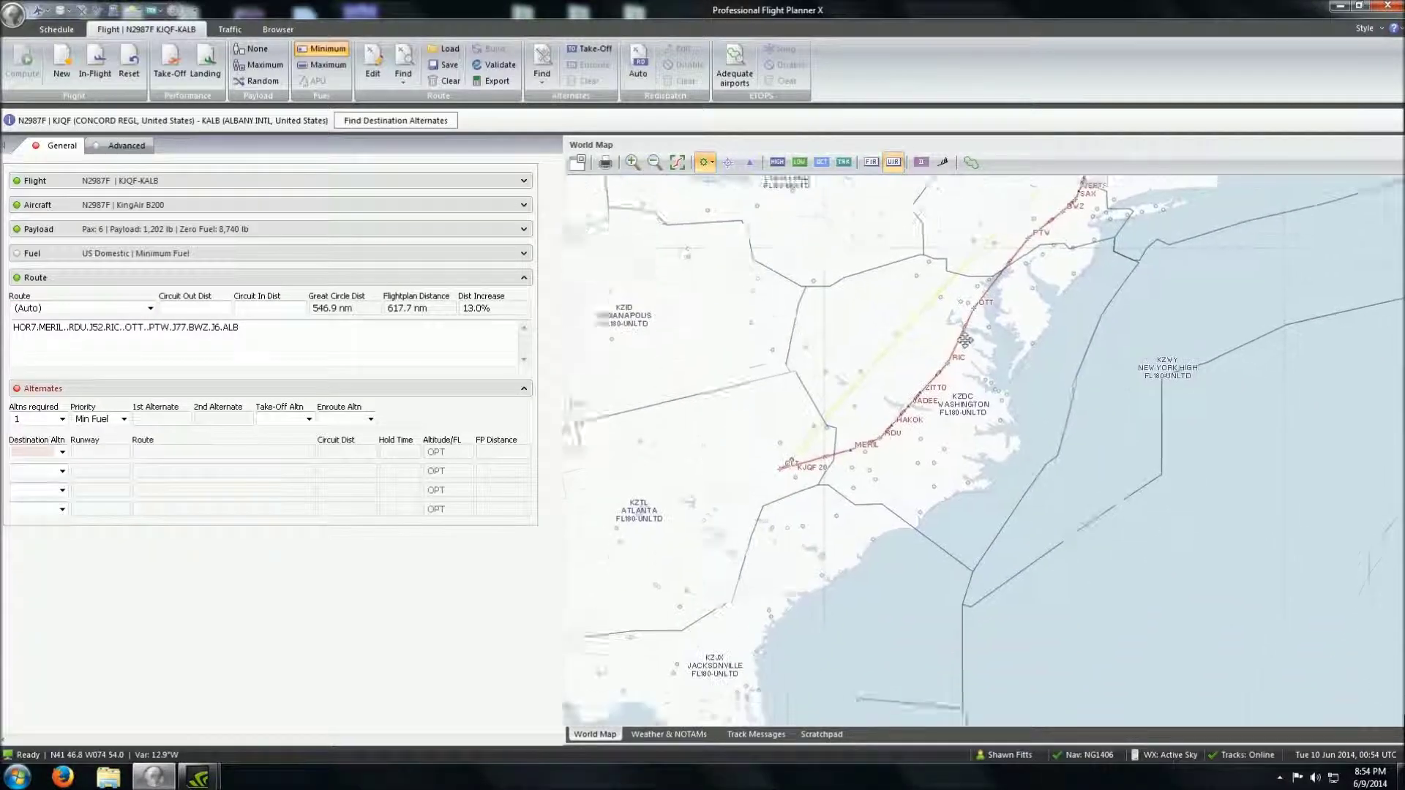
left_click_drag(1051, 267, 958, 392)
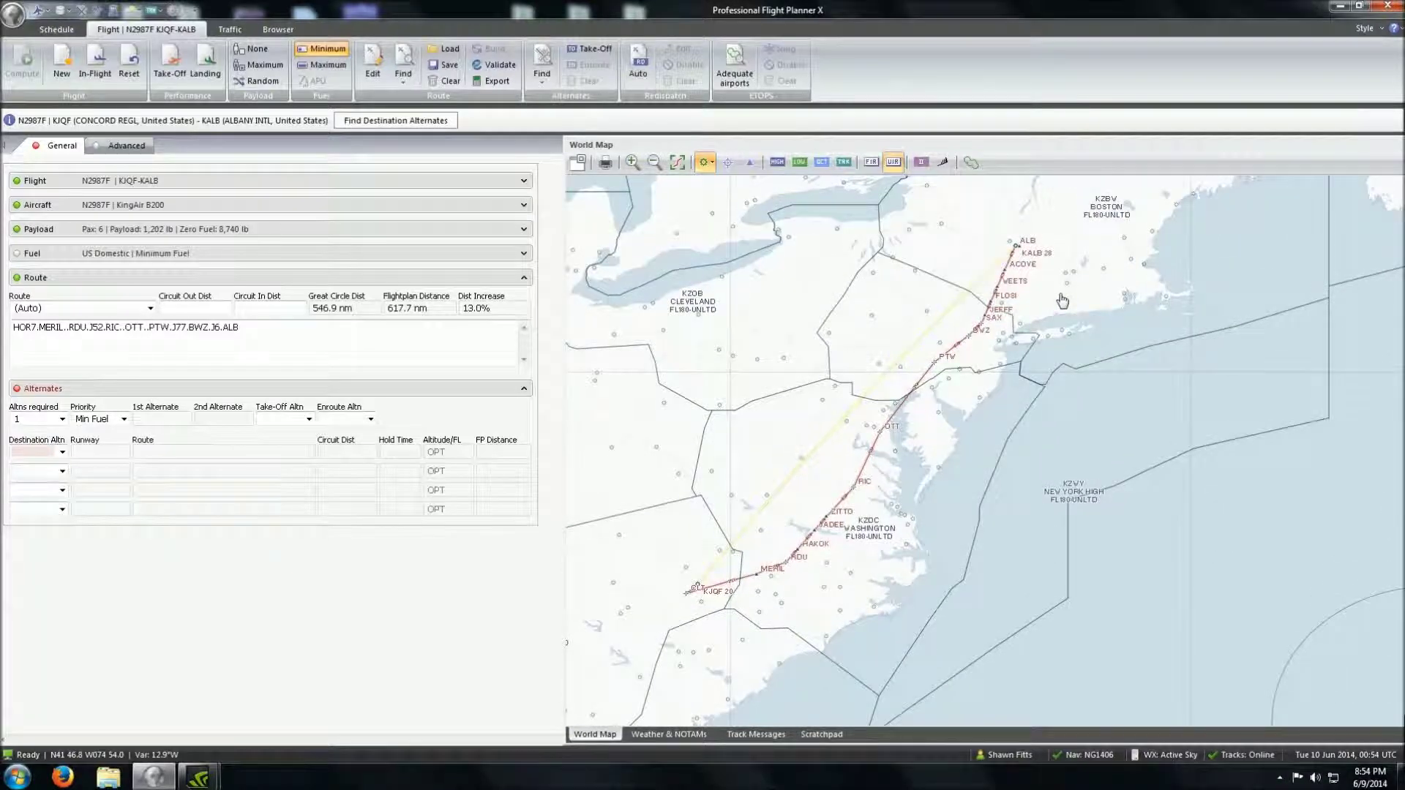
scroll(1034, 315, "up", 2)
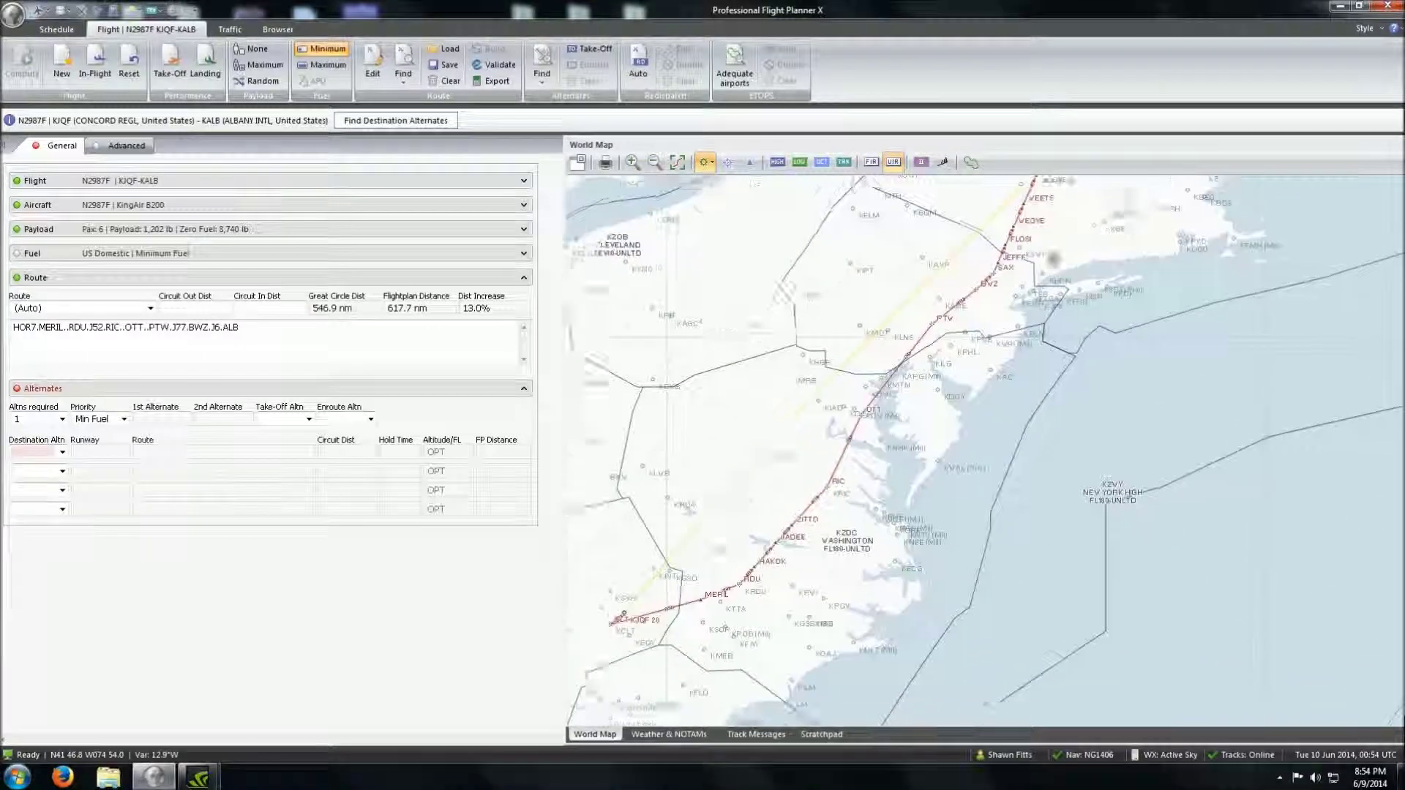
mouse_move(948, 373)
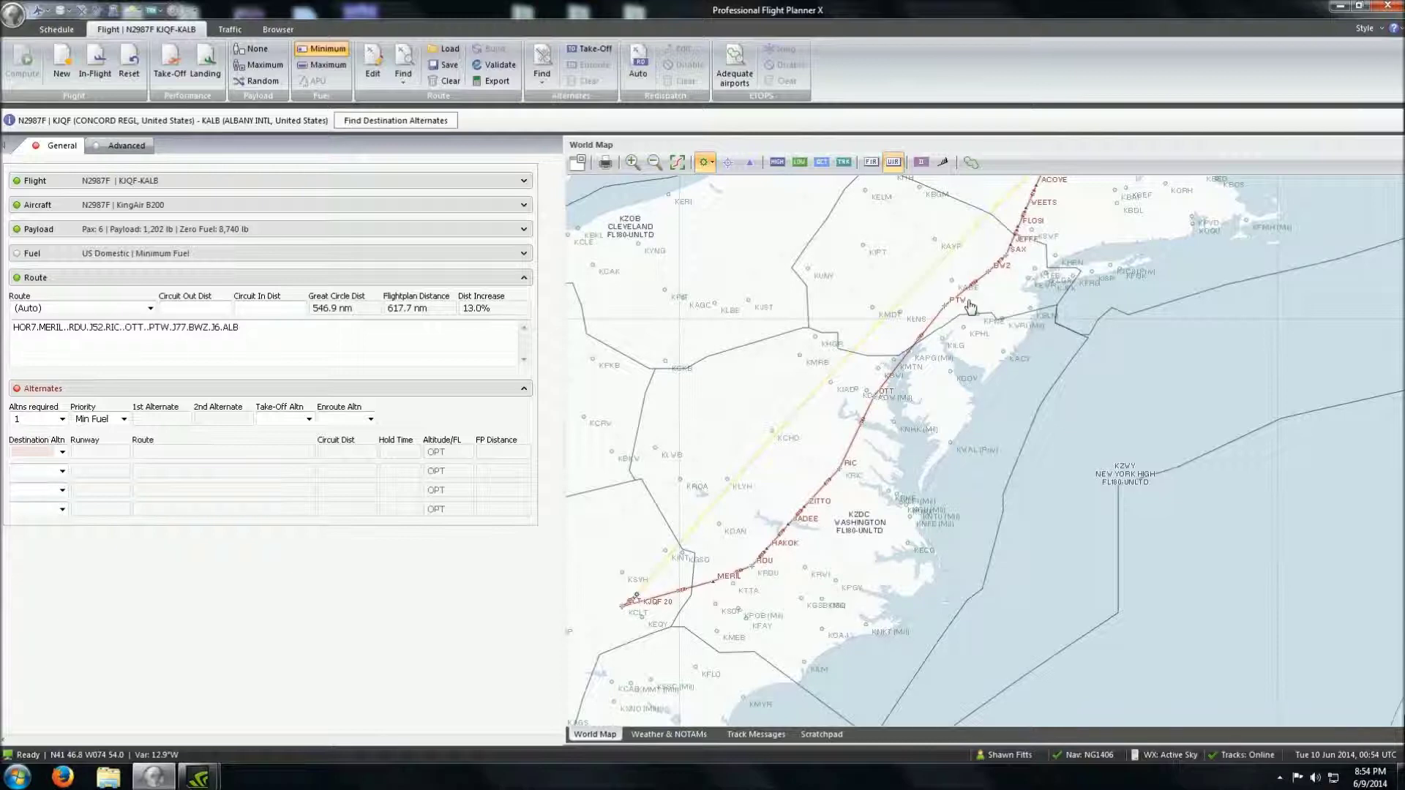
left_click_drag(970, 306, 910, 409)
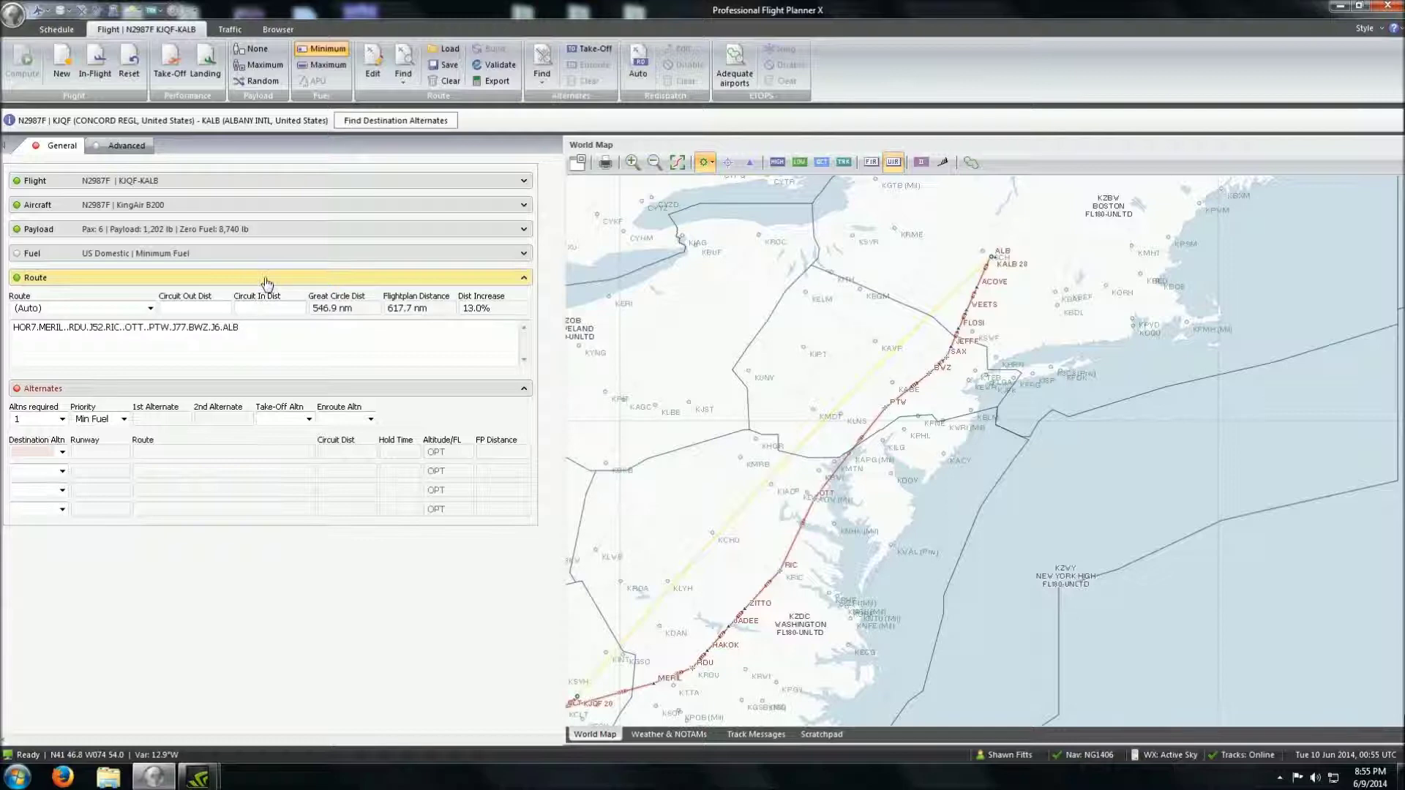
Fold the route details and set 00:45 of extra fuel time
left_click(267, 281)
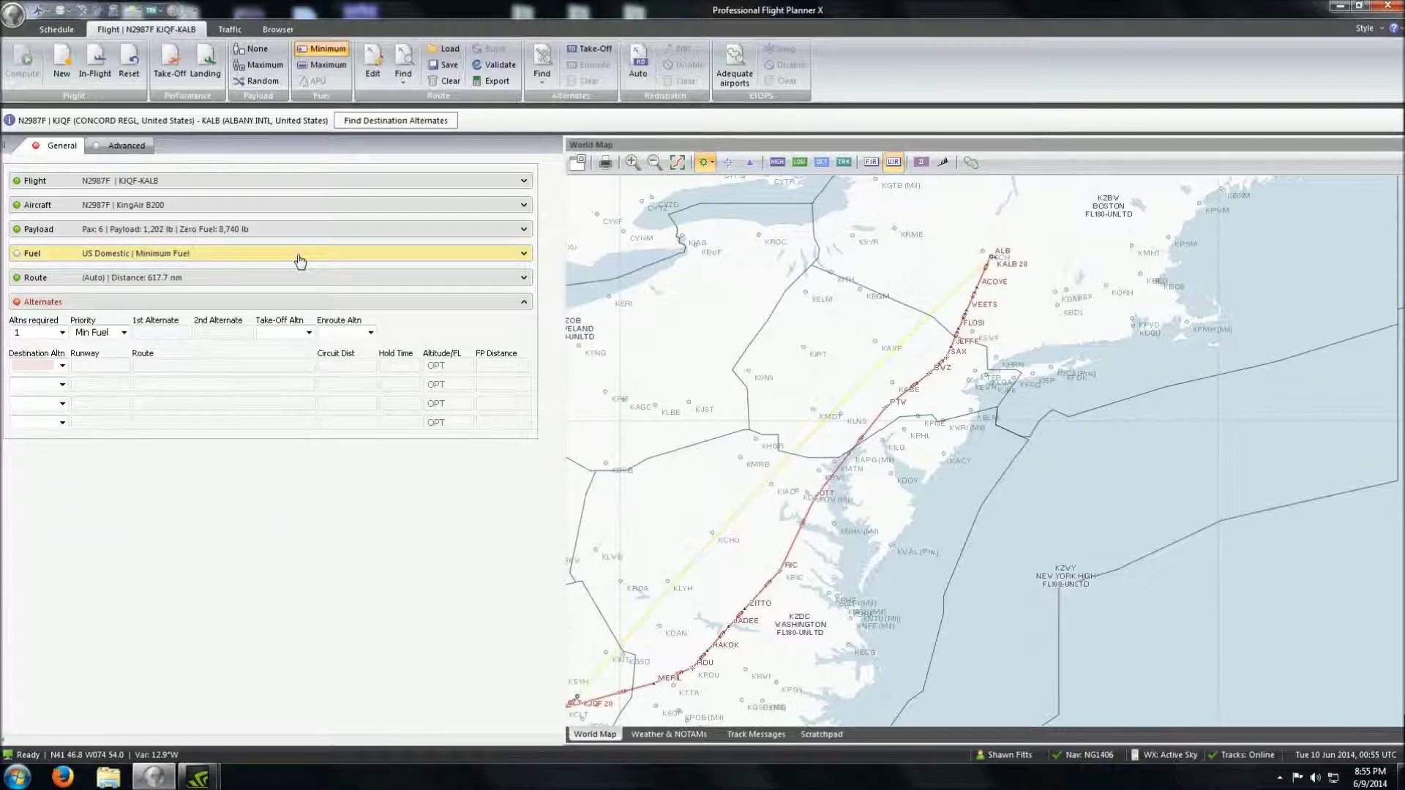
left_click(300, 261)
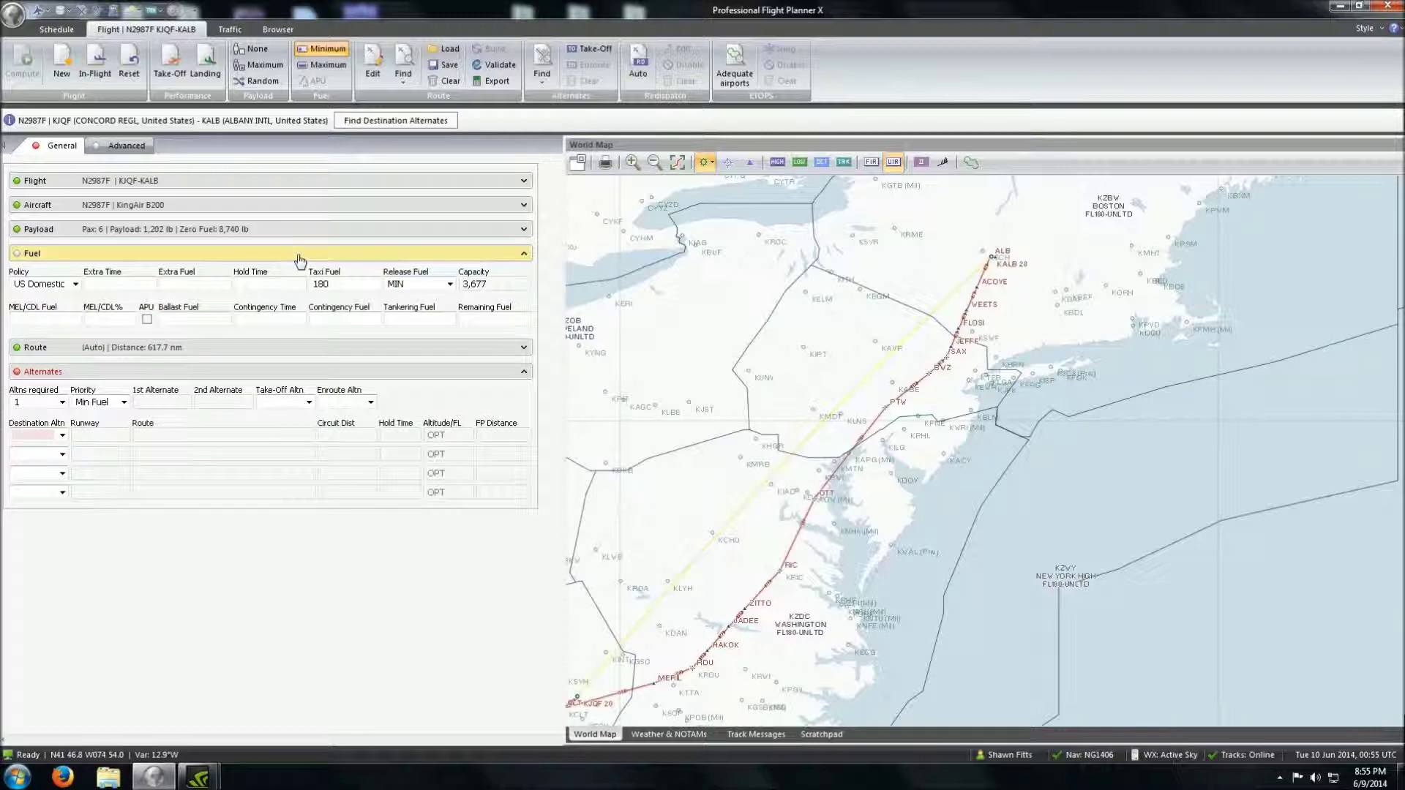
left_click(106, 287)
type("00:45")
key("Tab")
left_click(358, 253)
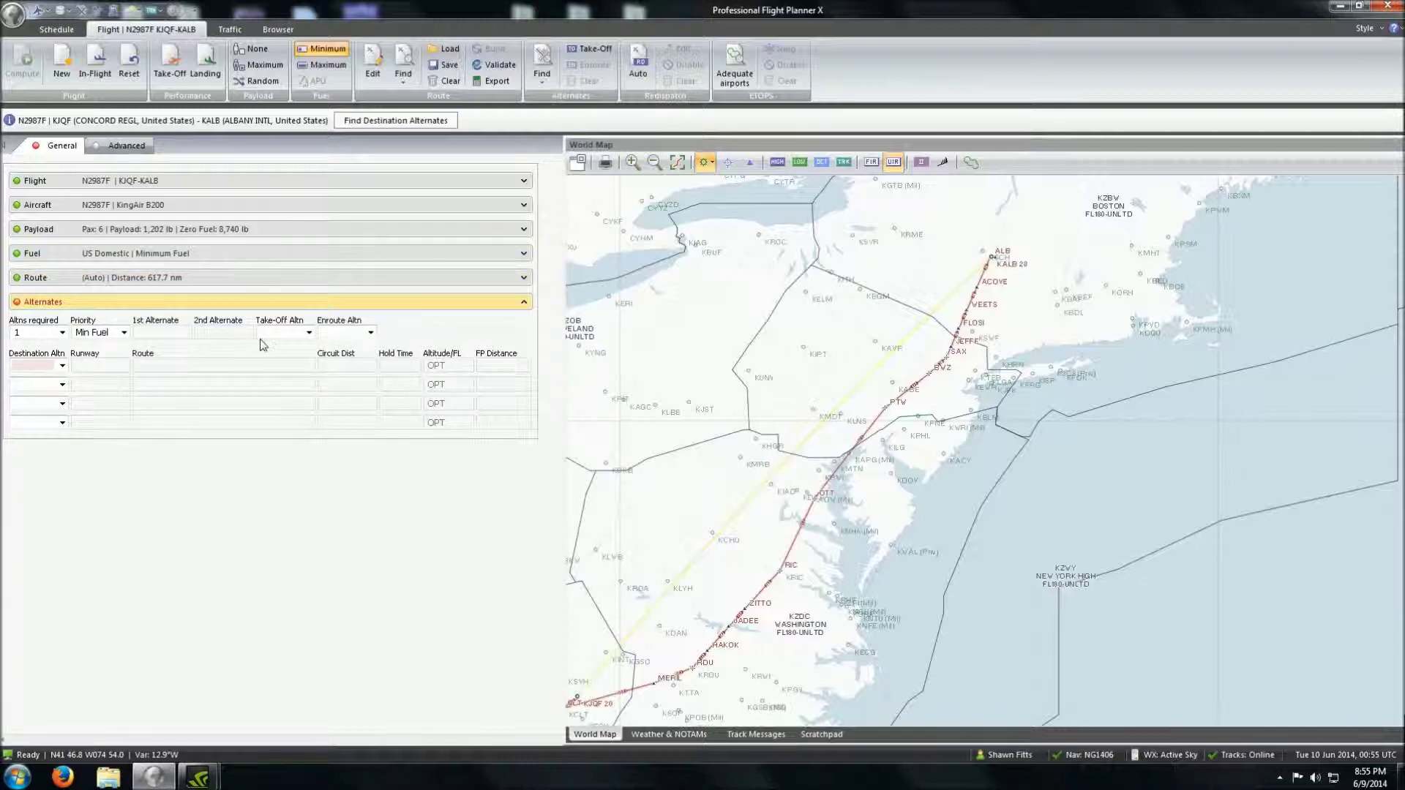
Set the alternate priority to Min Dist and look up airports near KALB
left_click(84, 336)
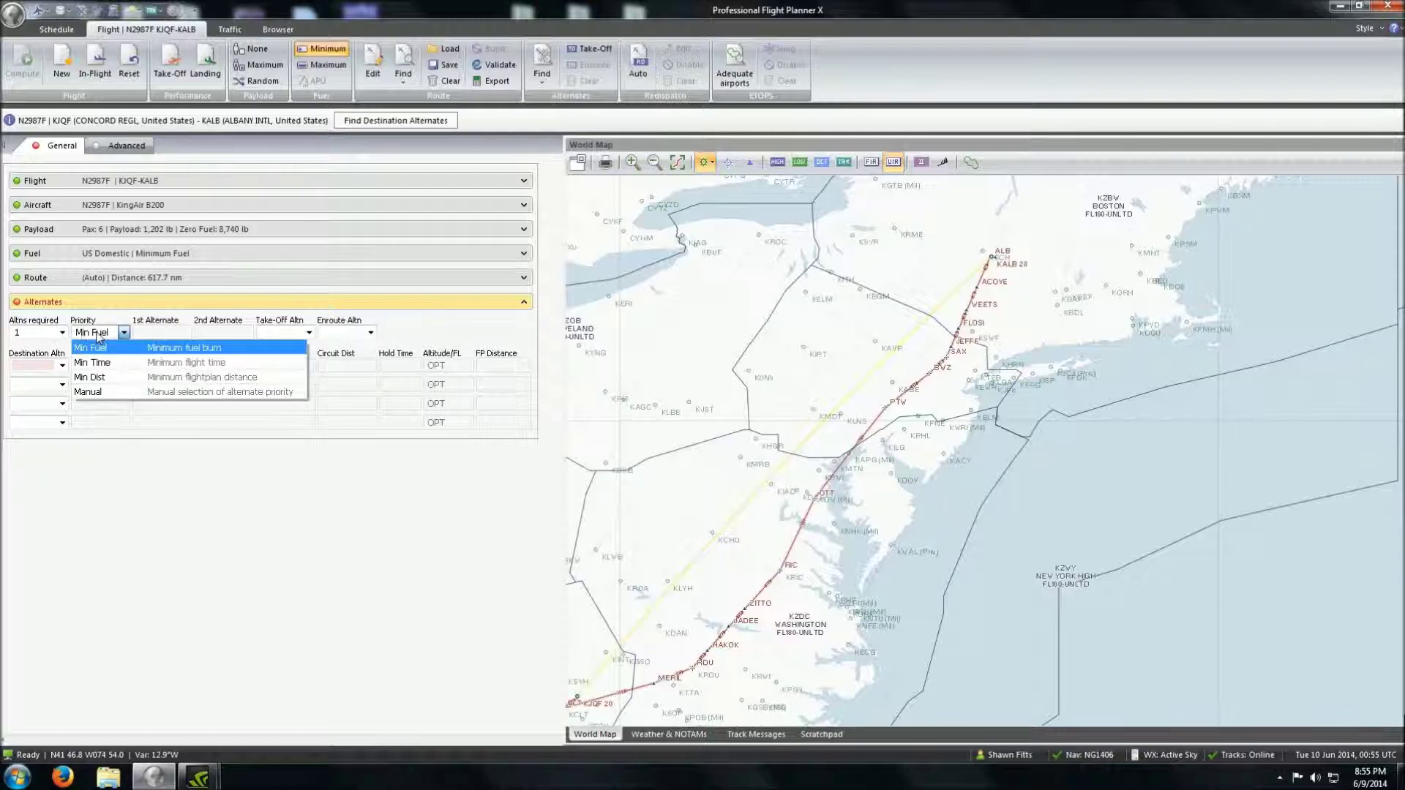
left_click(87, 383)
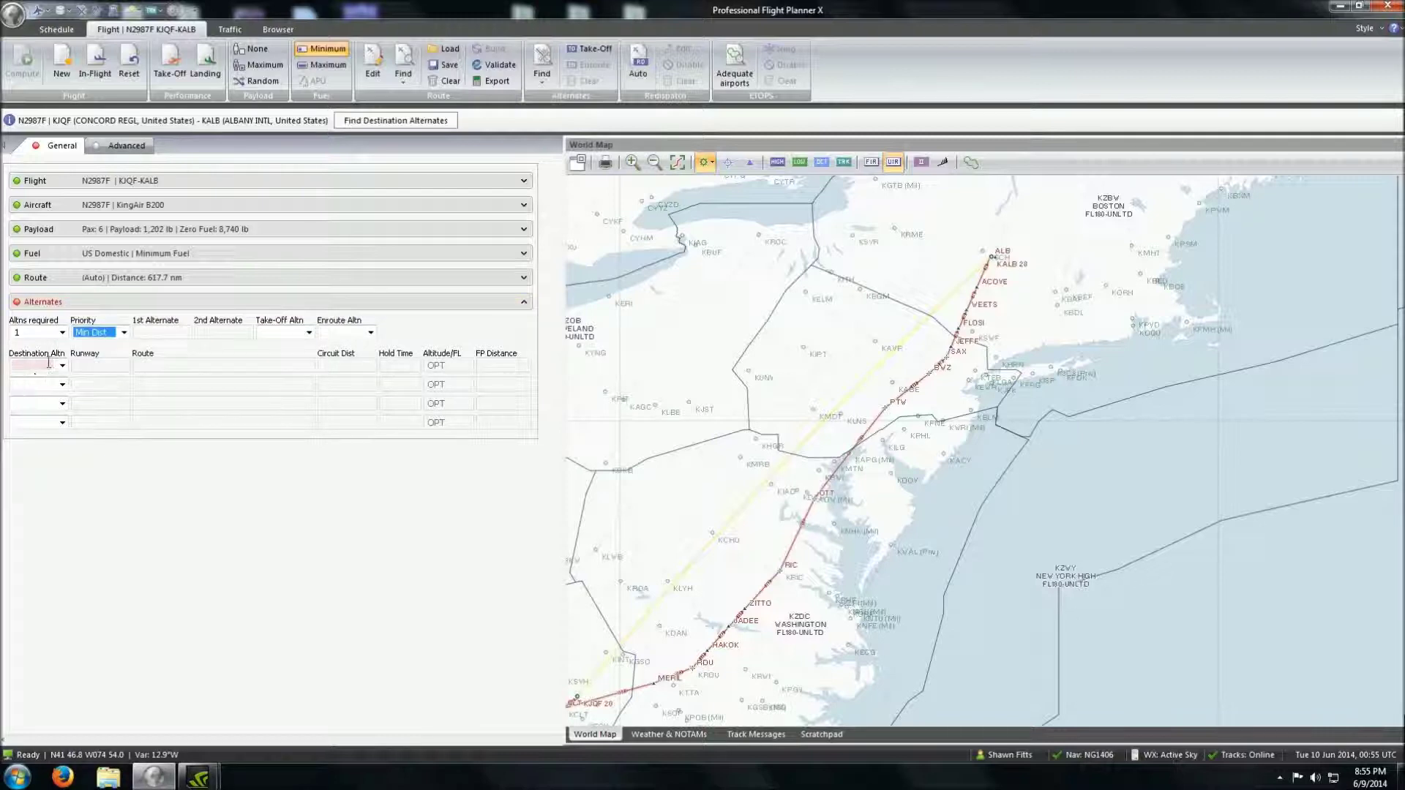
left_click(62, 366)
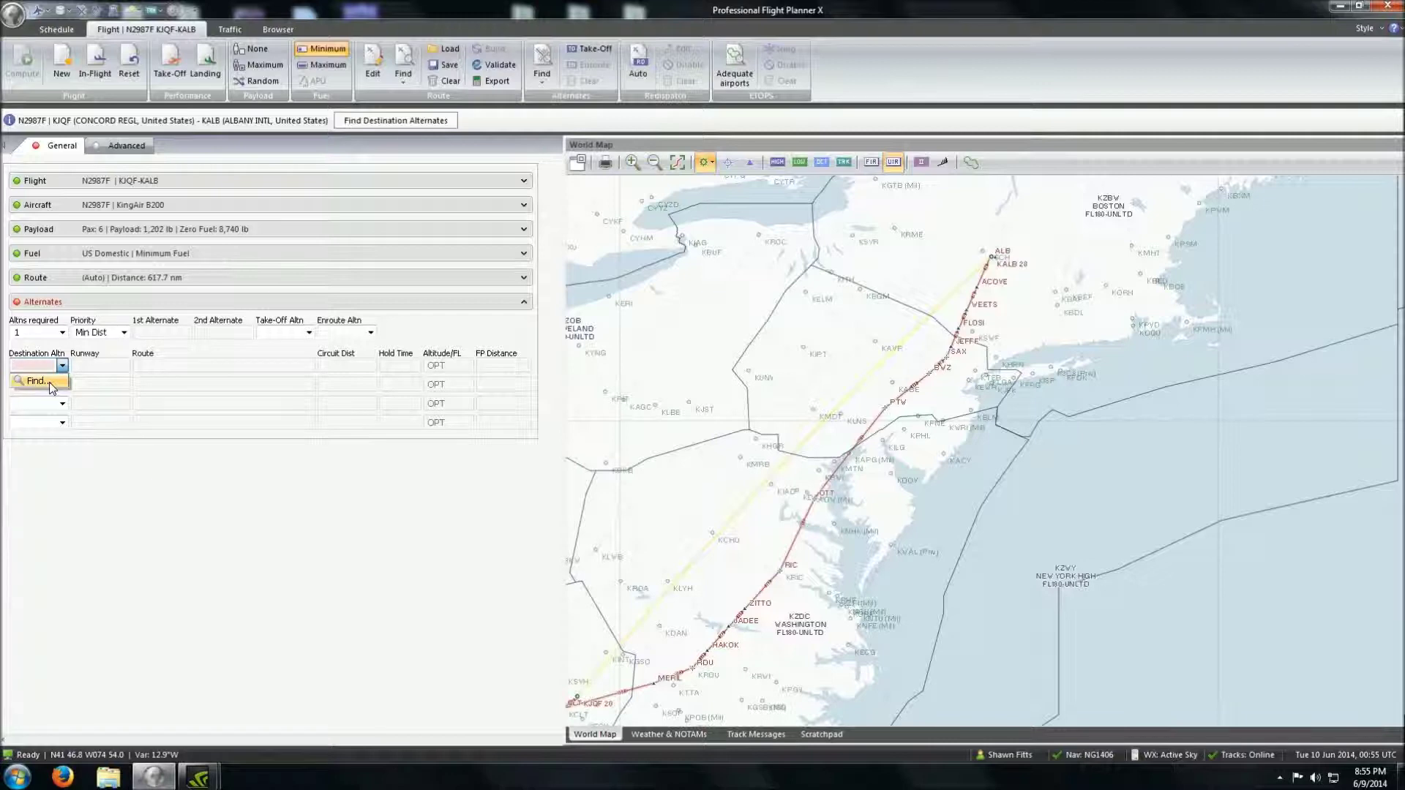
left_click(102, 334)
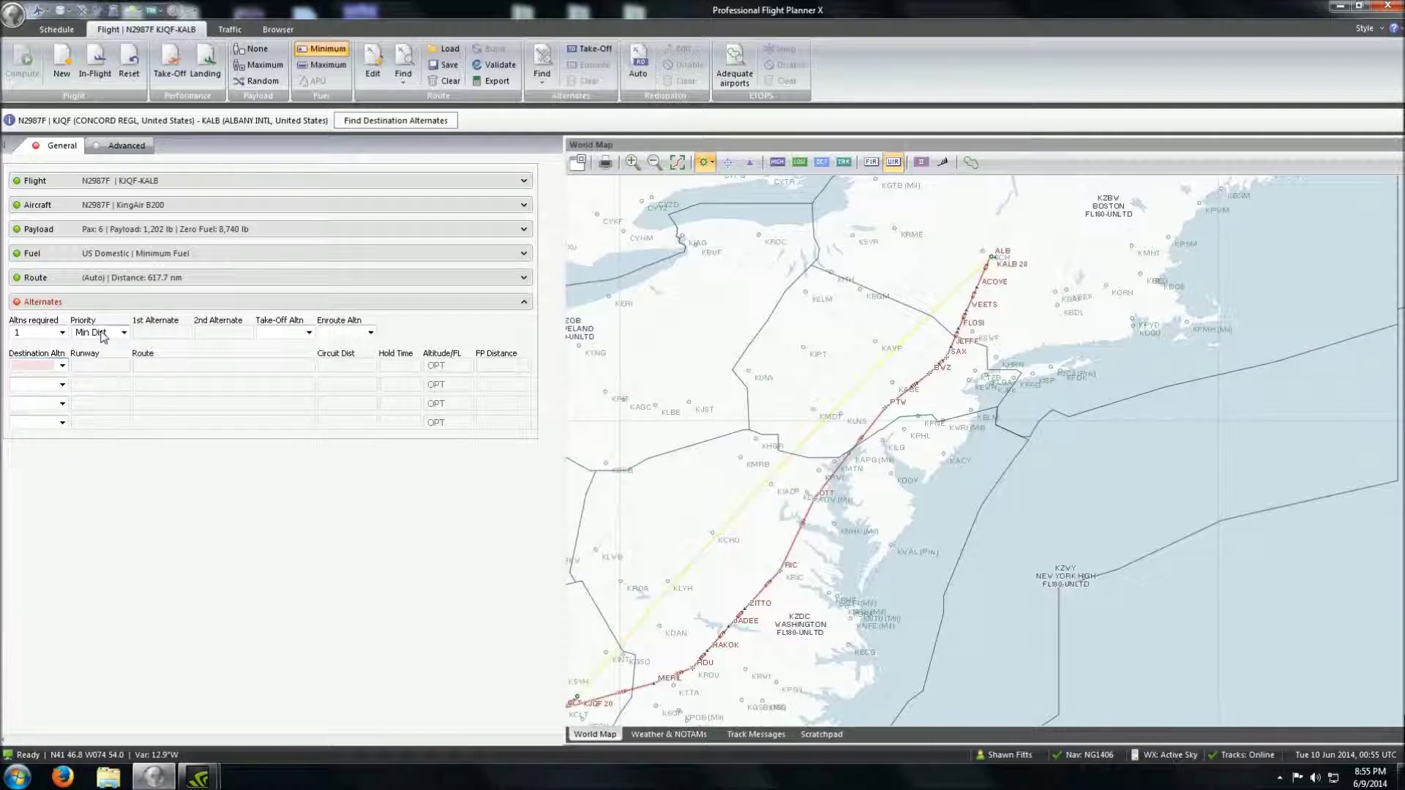
left_click(103, 334)
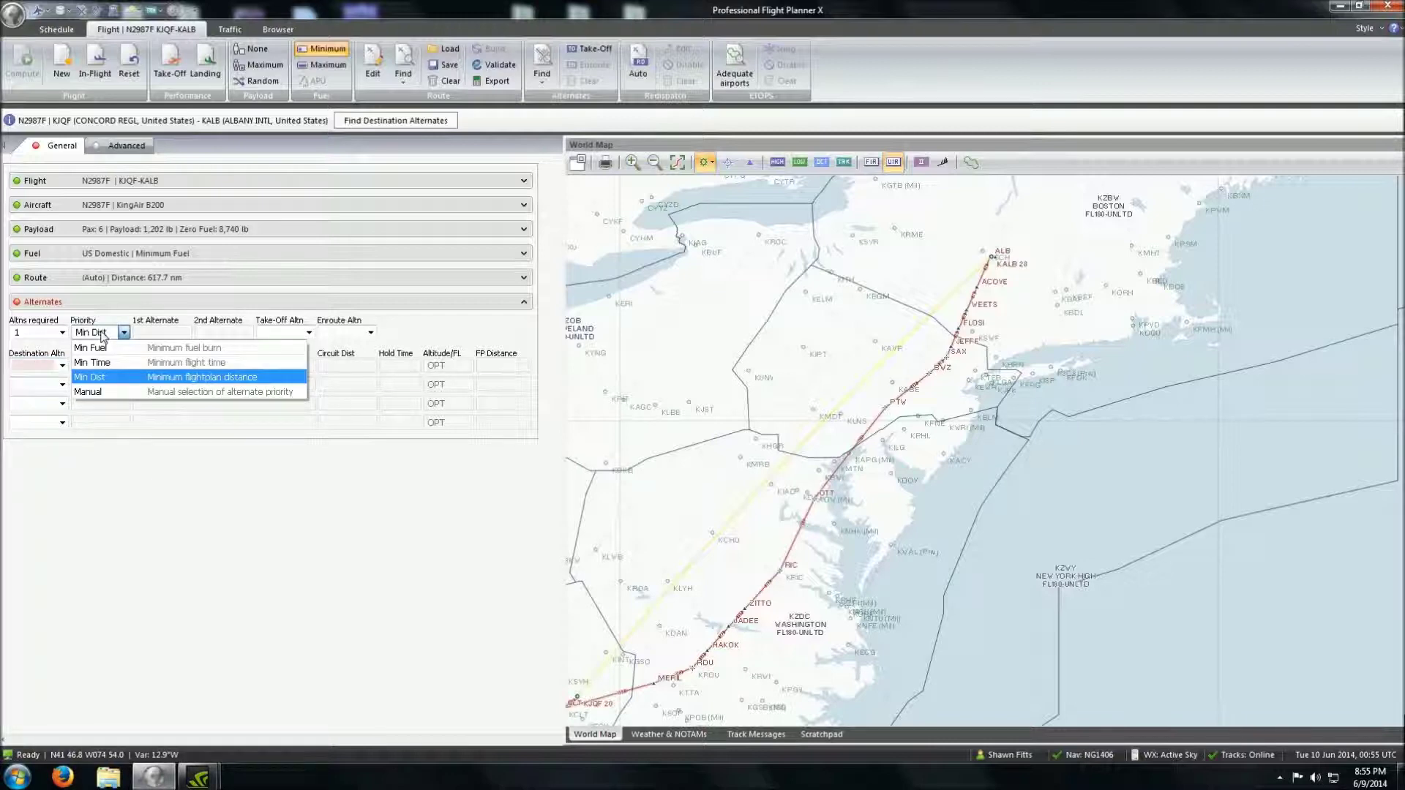
left_click(86, 376)
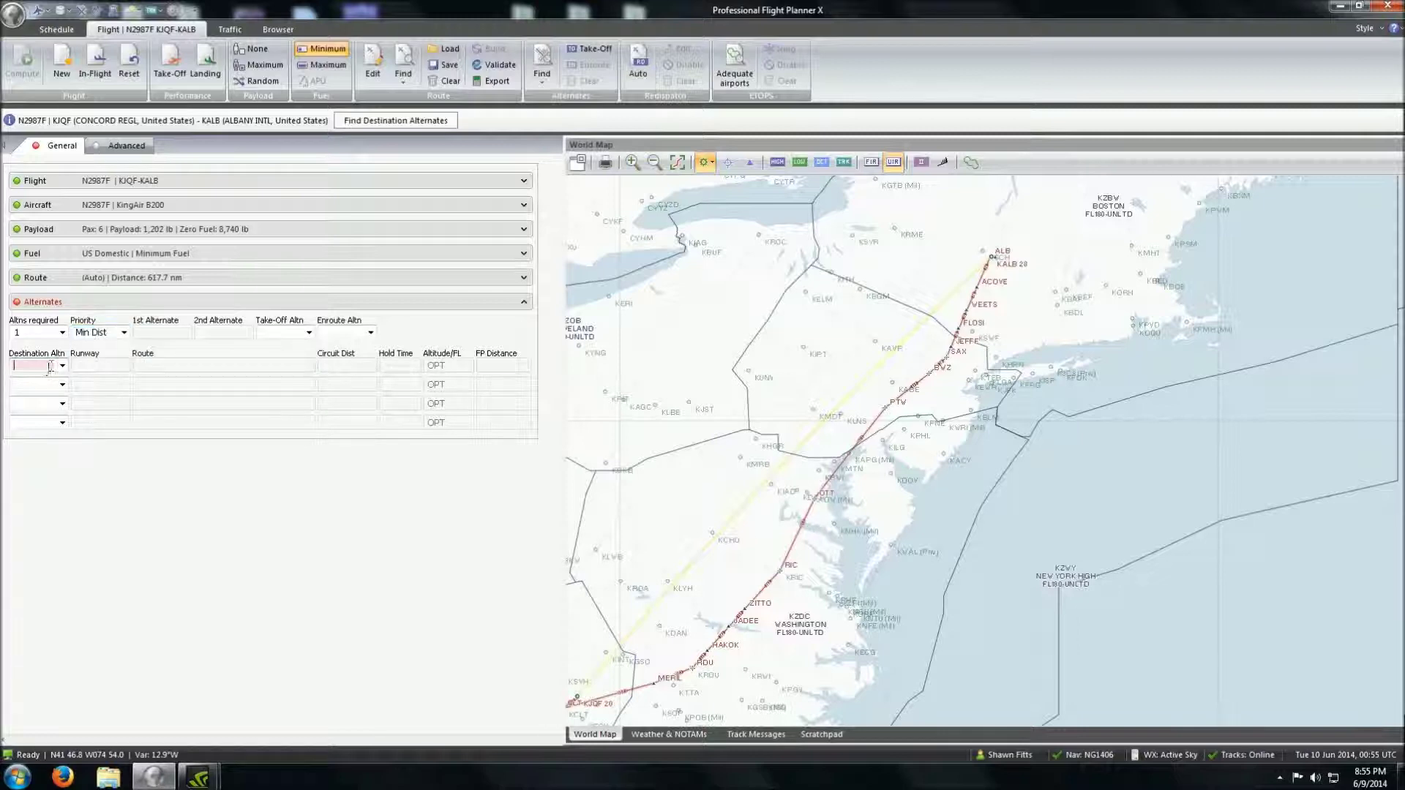
left_click(49, 365)
left_click(36, 382)
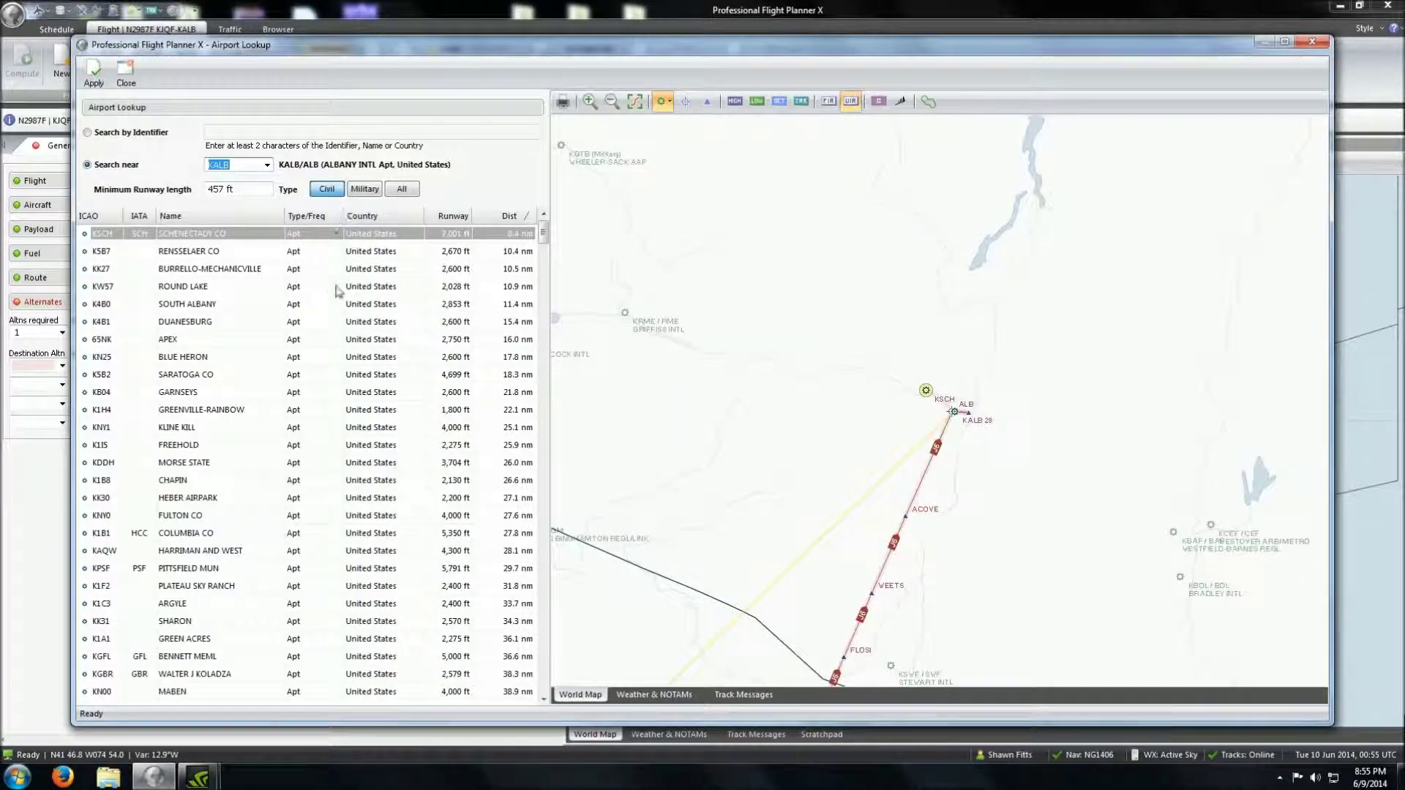
Compare military and civil airports near KALB, pick KSCH as destination alternate, and fold Alternates
left_click(356, 191)
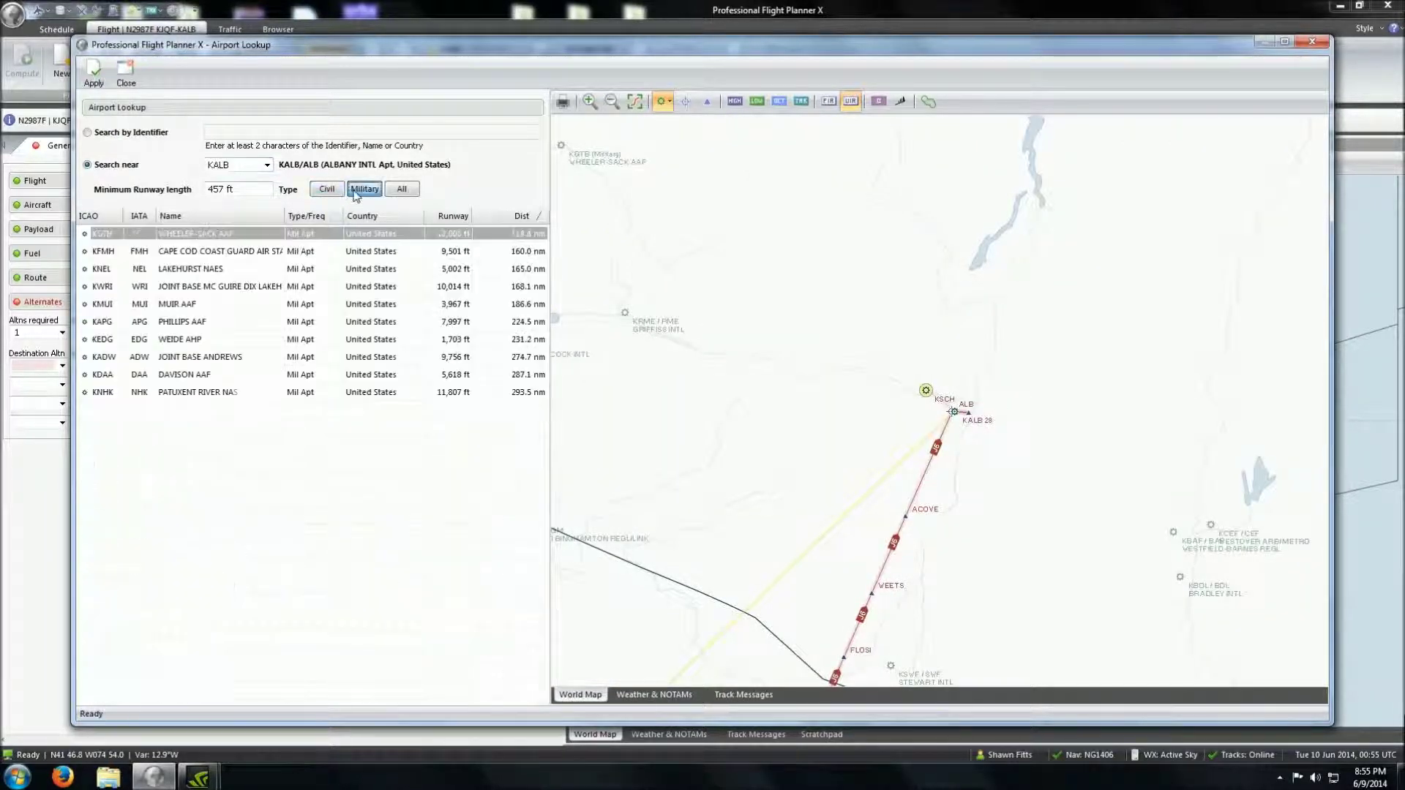
left_click(329, 191)
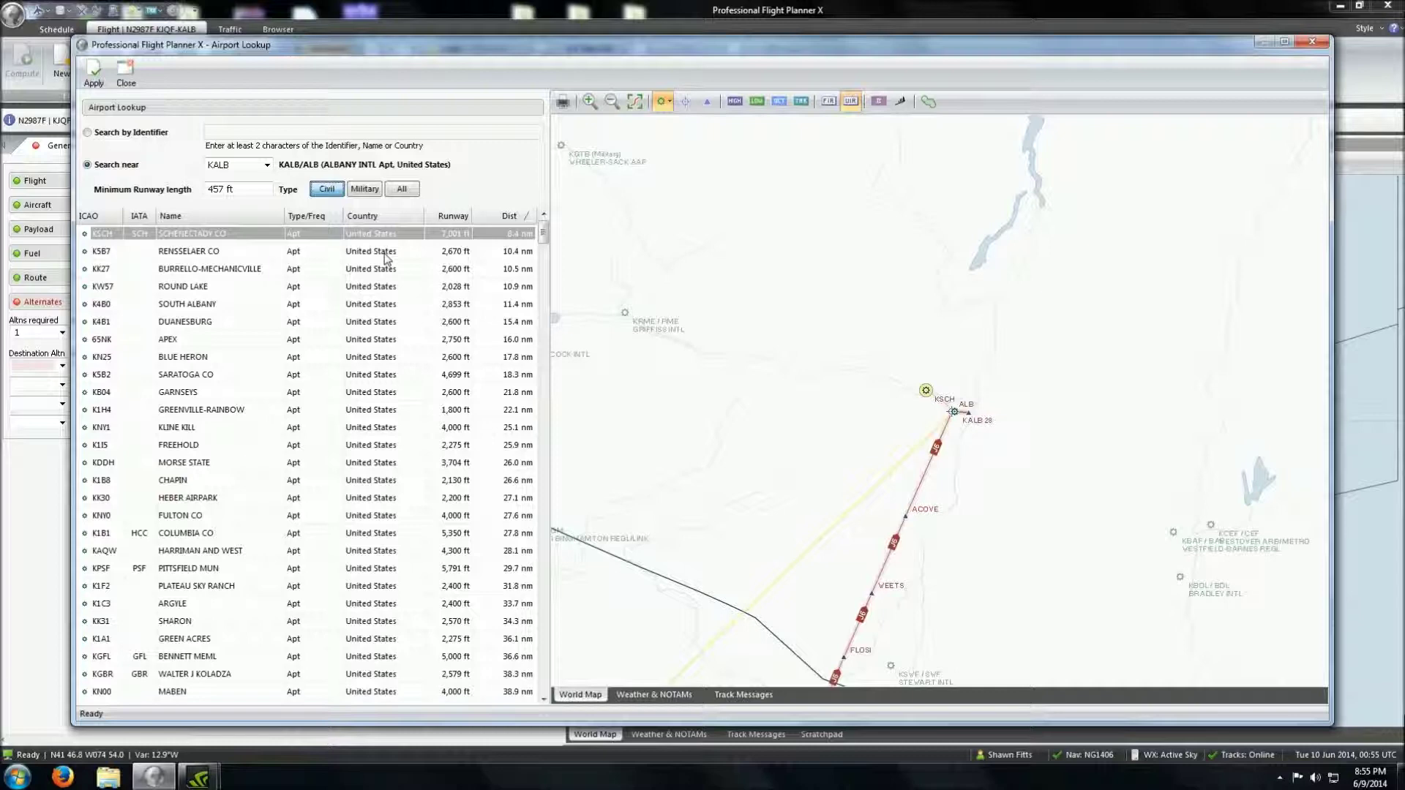
left_click(243, 270)
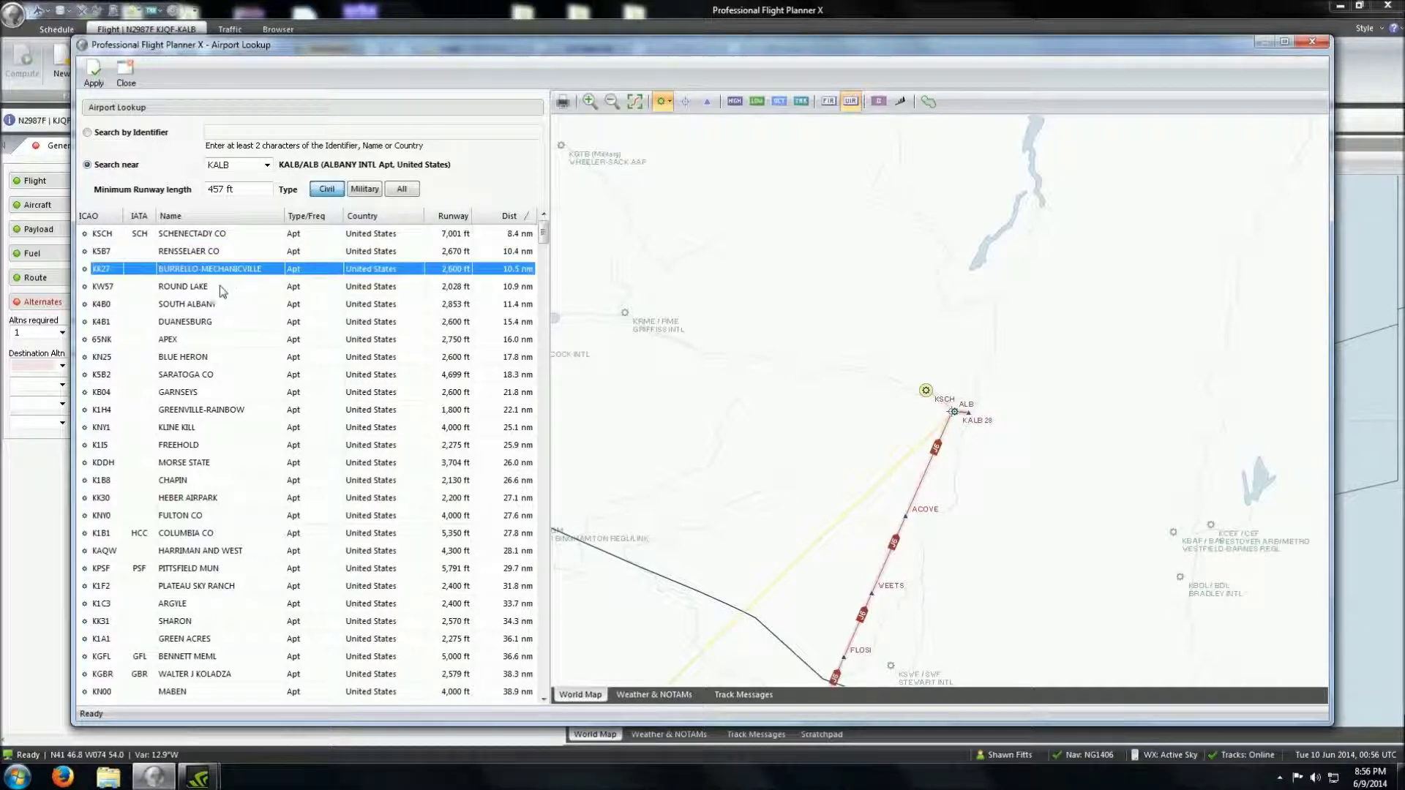
double_click(196, 236)
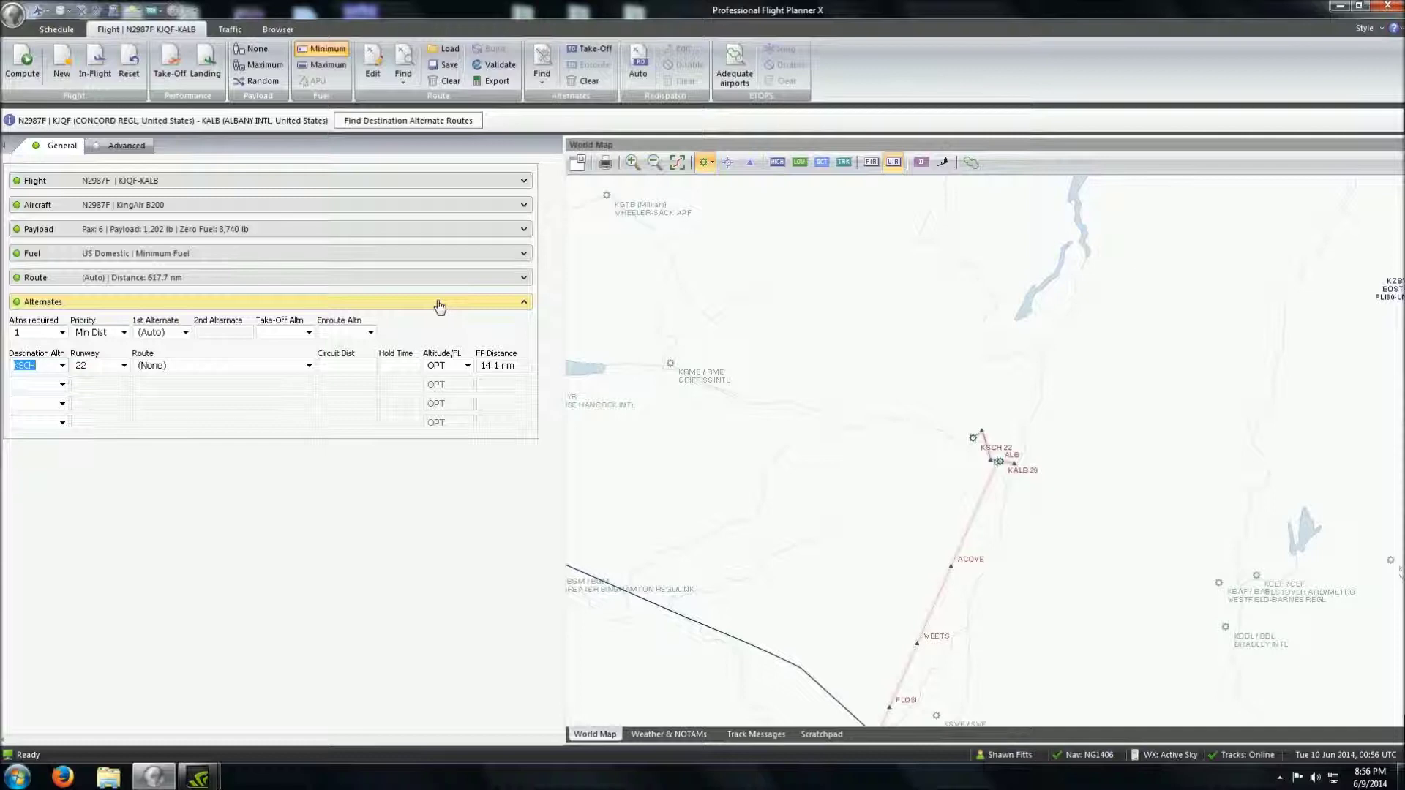
left_click(439, 306)
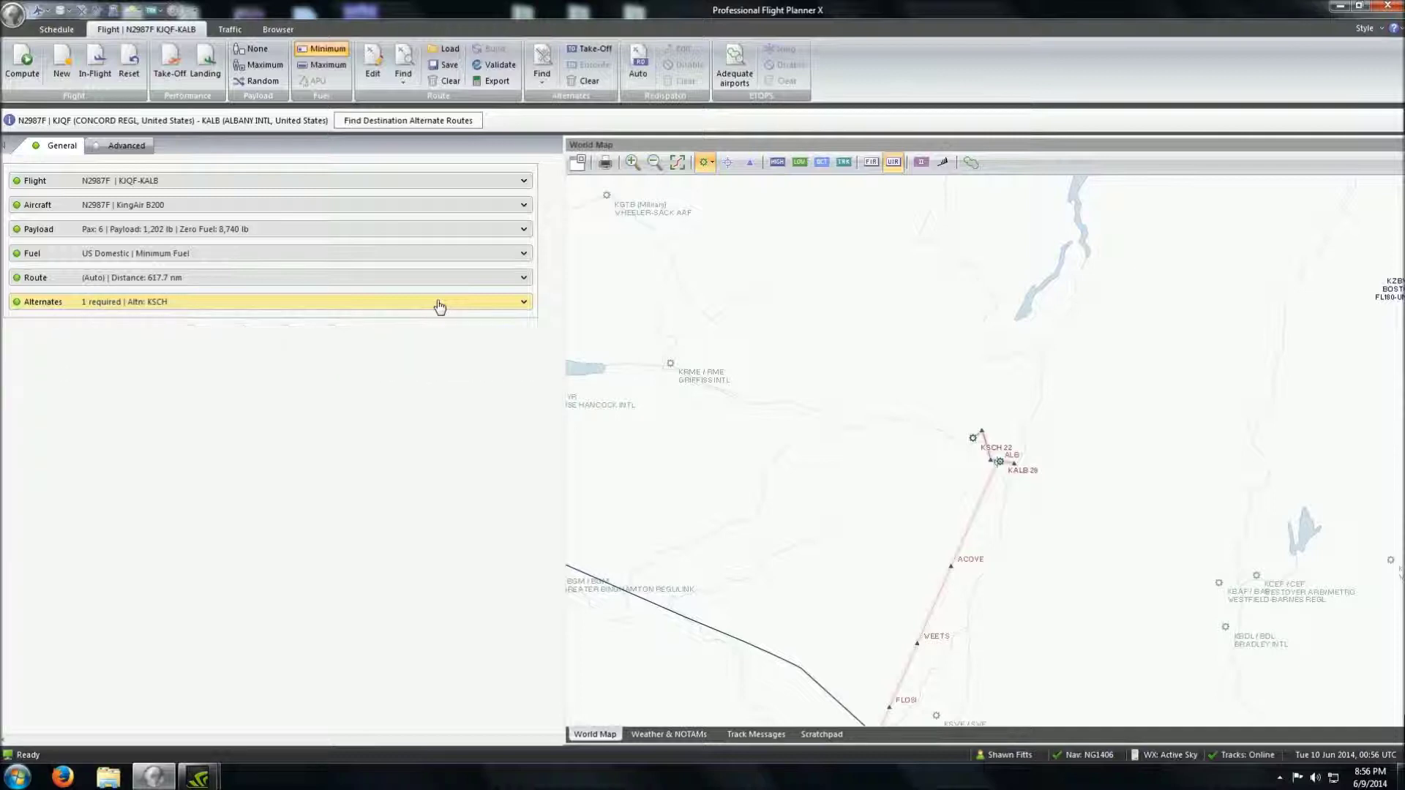
On the Advanced page, enter 'SPLIT-S VIDEO' in Flight Plan Remarks and fold Remarks
left_click(127, 146)
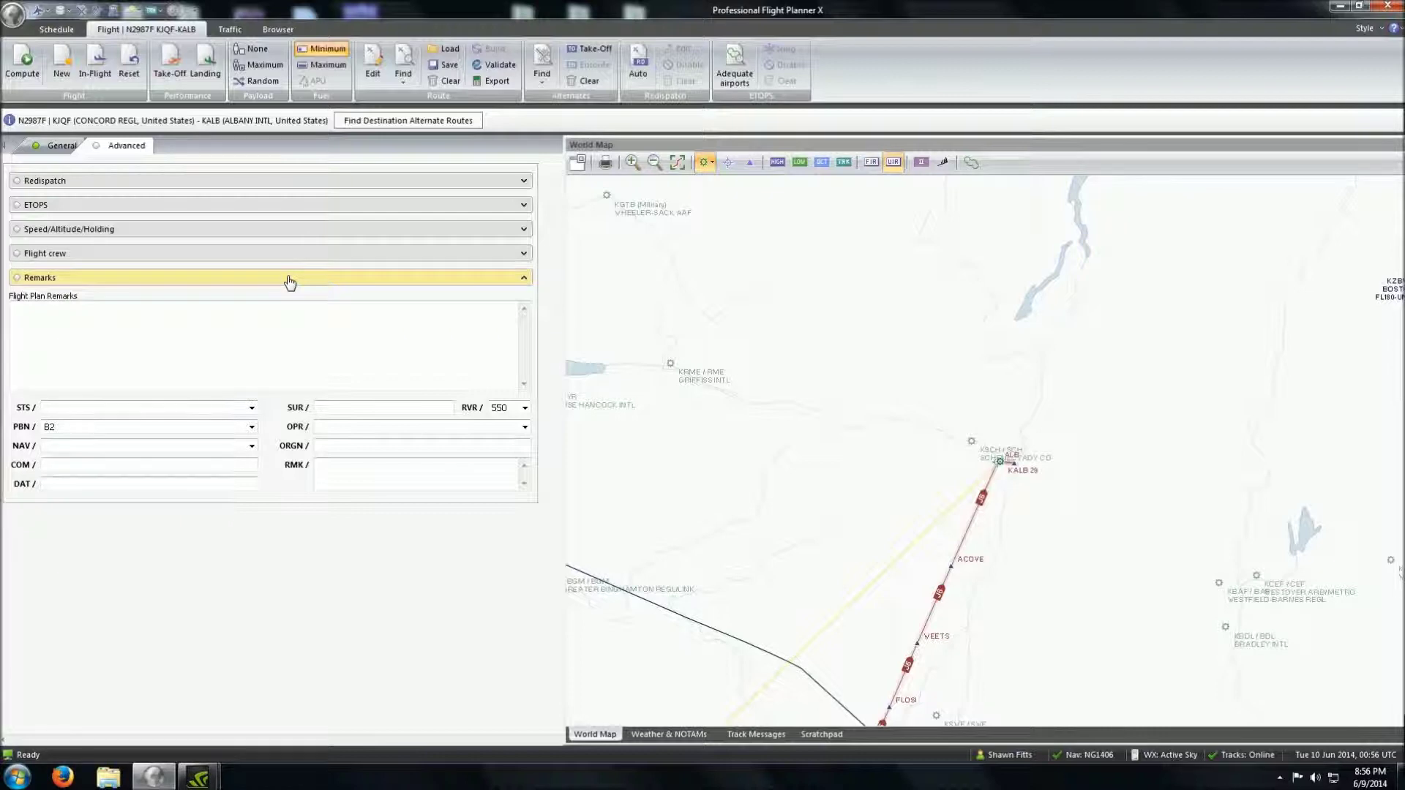
left_click(290, 280)
left_click(284, 282)
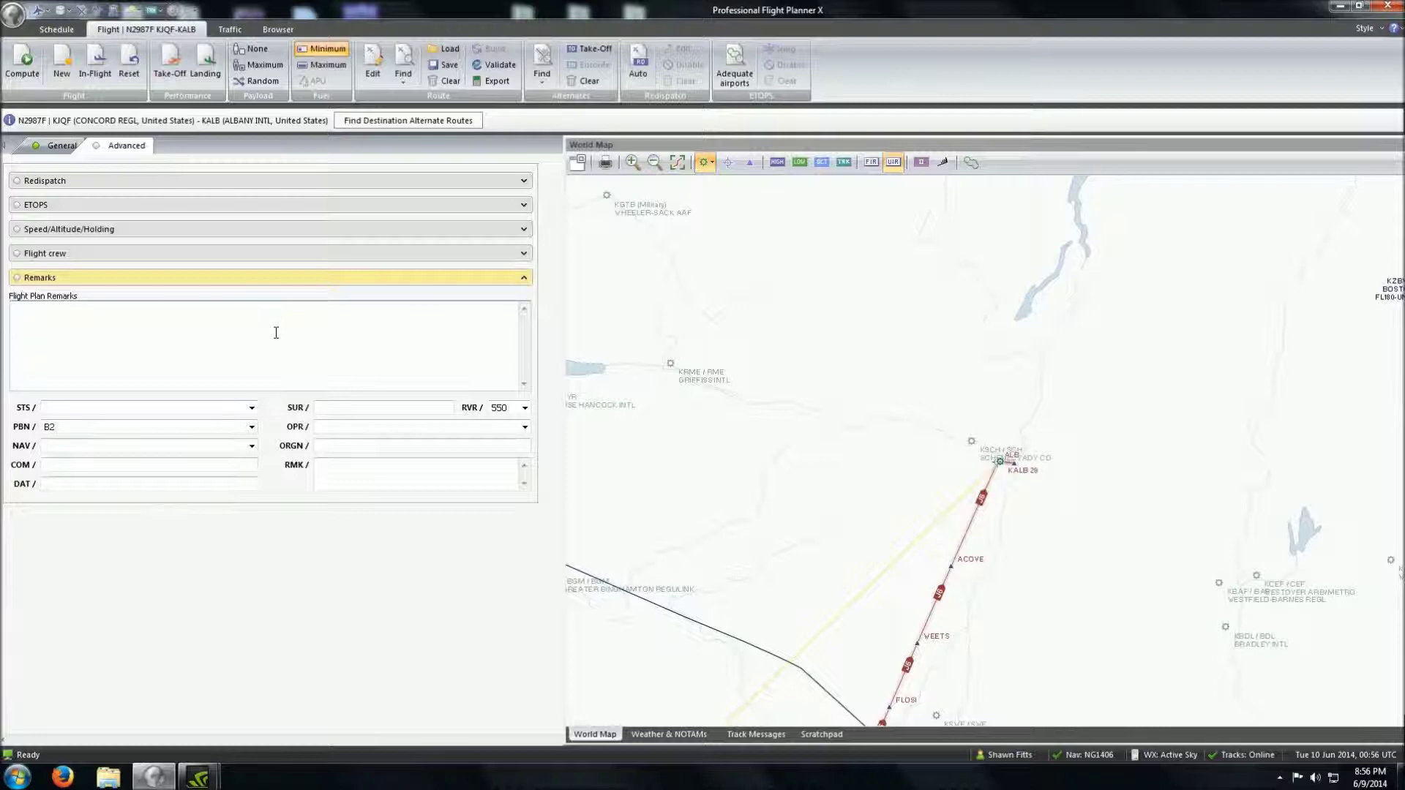
left_click(276, 333)
left_click(276, 333)
type("SPLIT-S VIS")
key("BackSpace")
type("DEO")
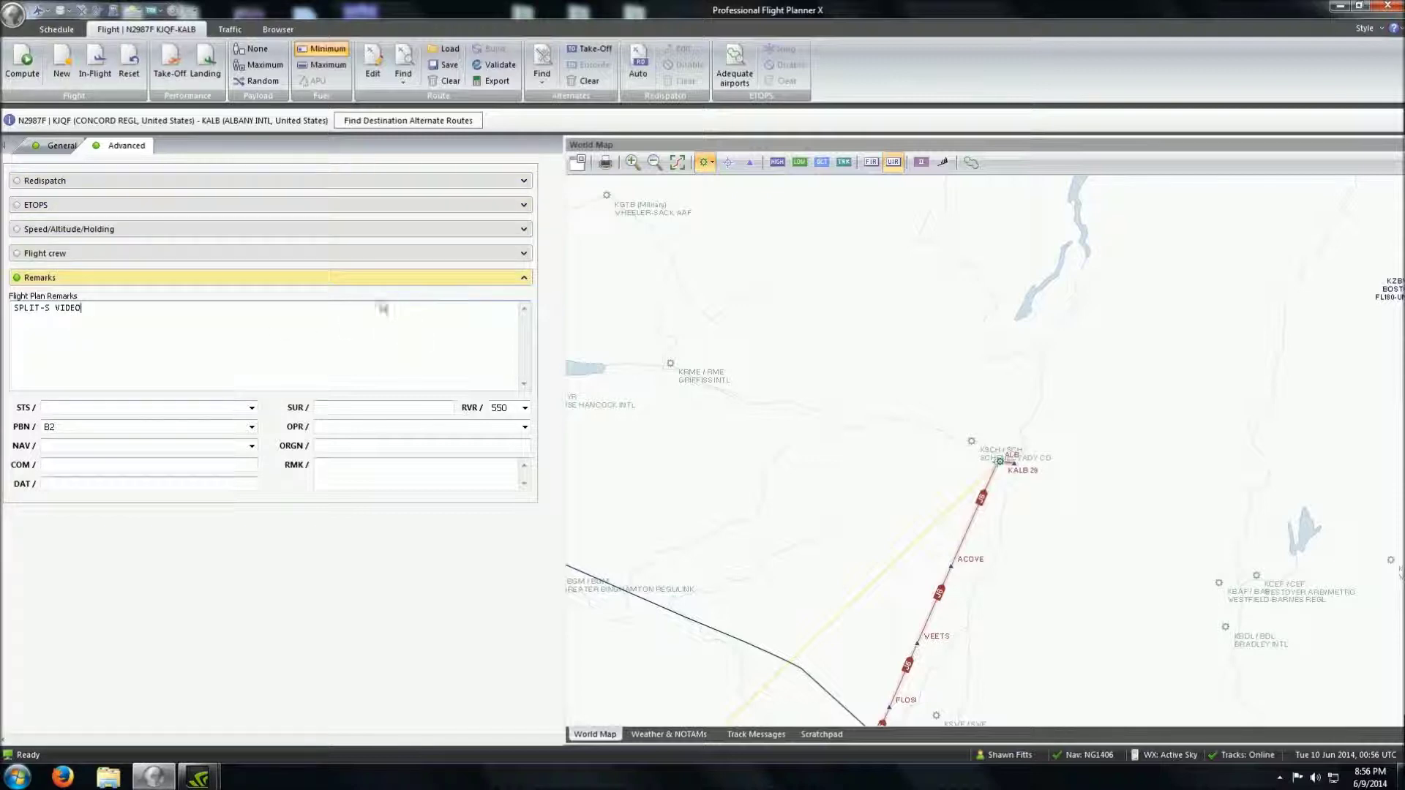
left_click(362, 279)
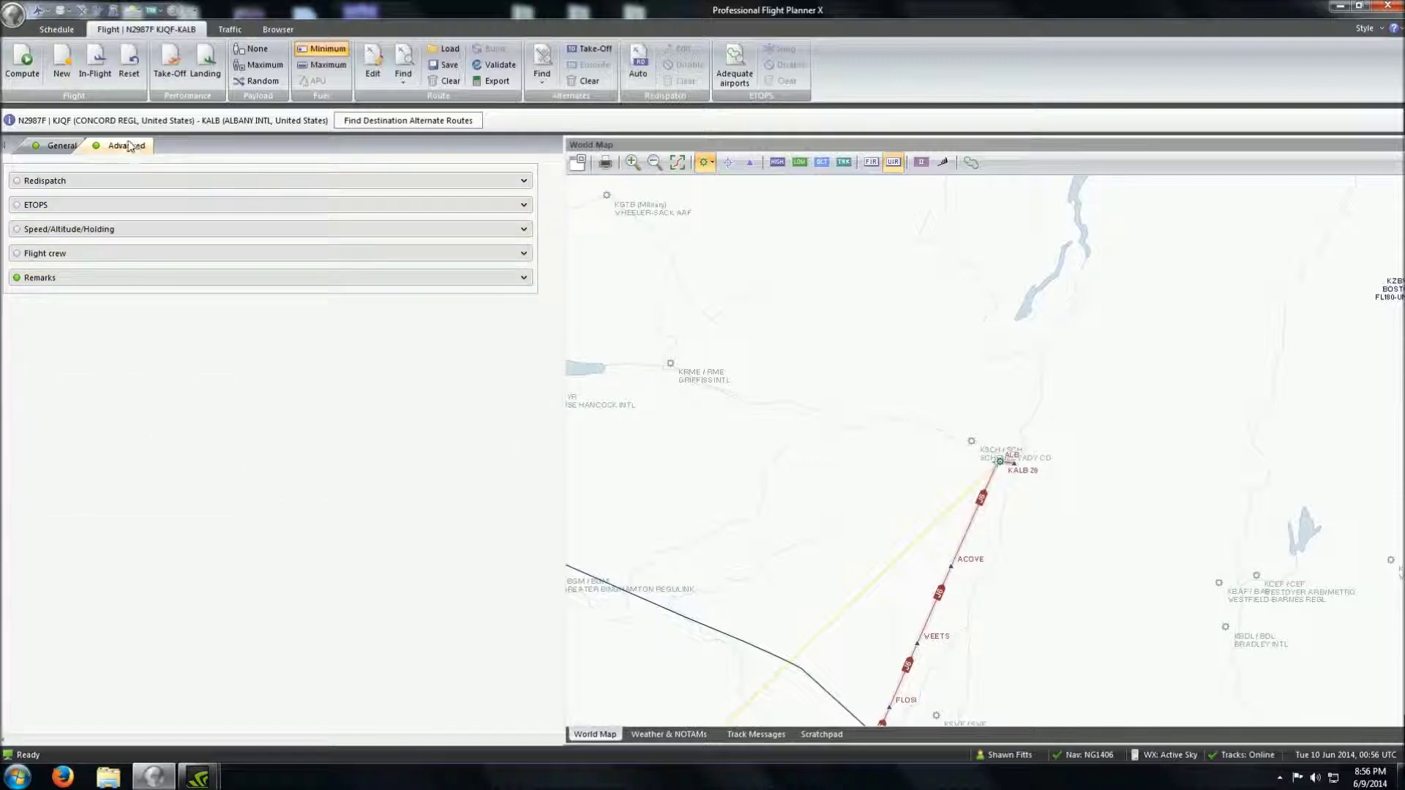
Return to the General page, review Flight and Aircraft, and show the KSCH alternate details
left_click(59, 146)
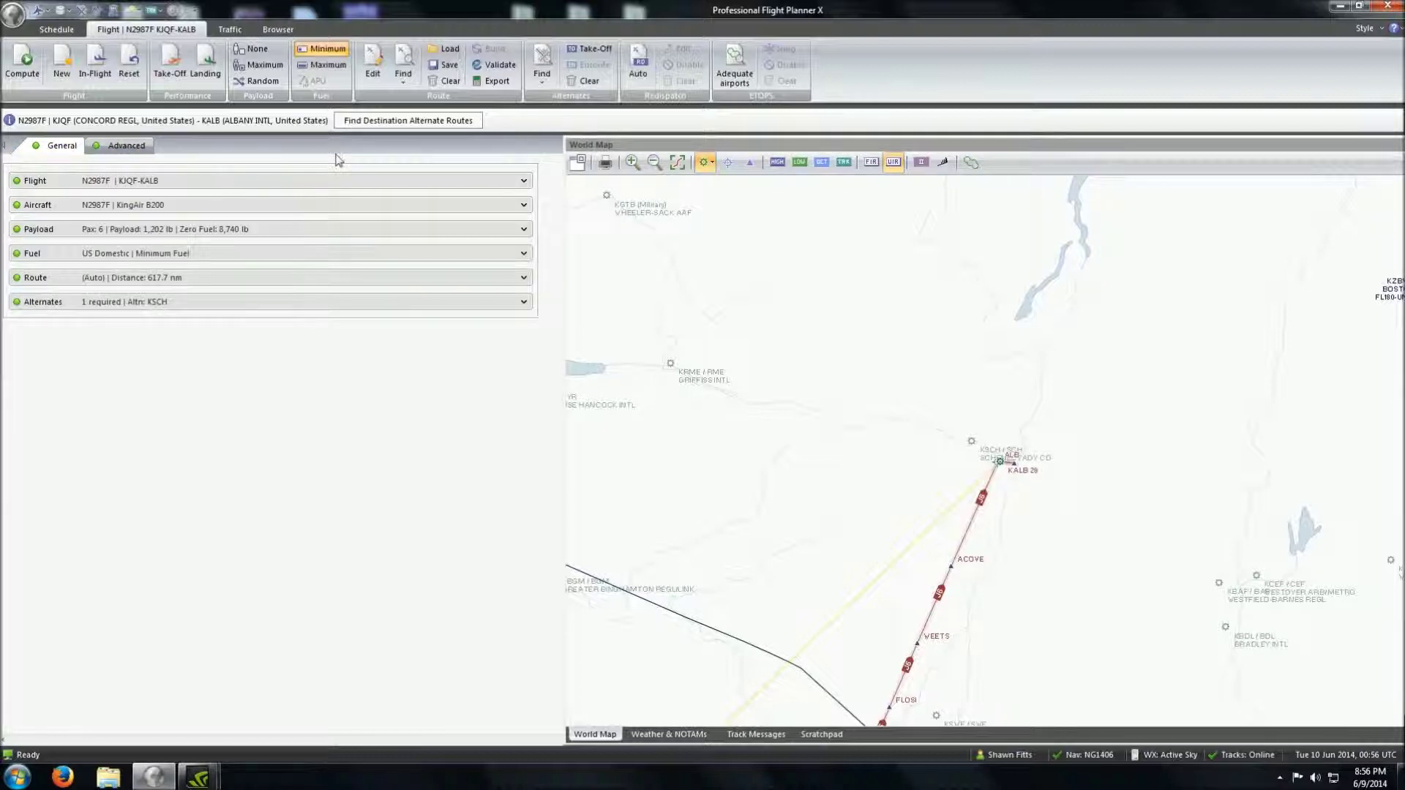
left_click(346, 206)
left_click(350, 183)
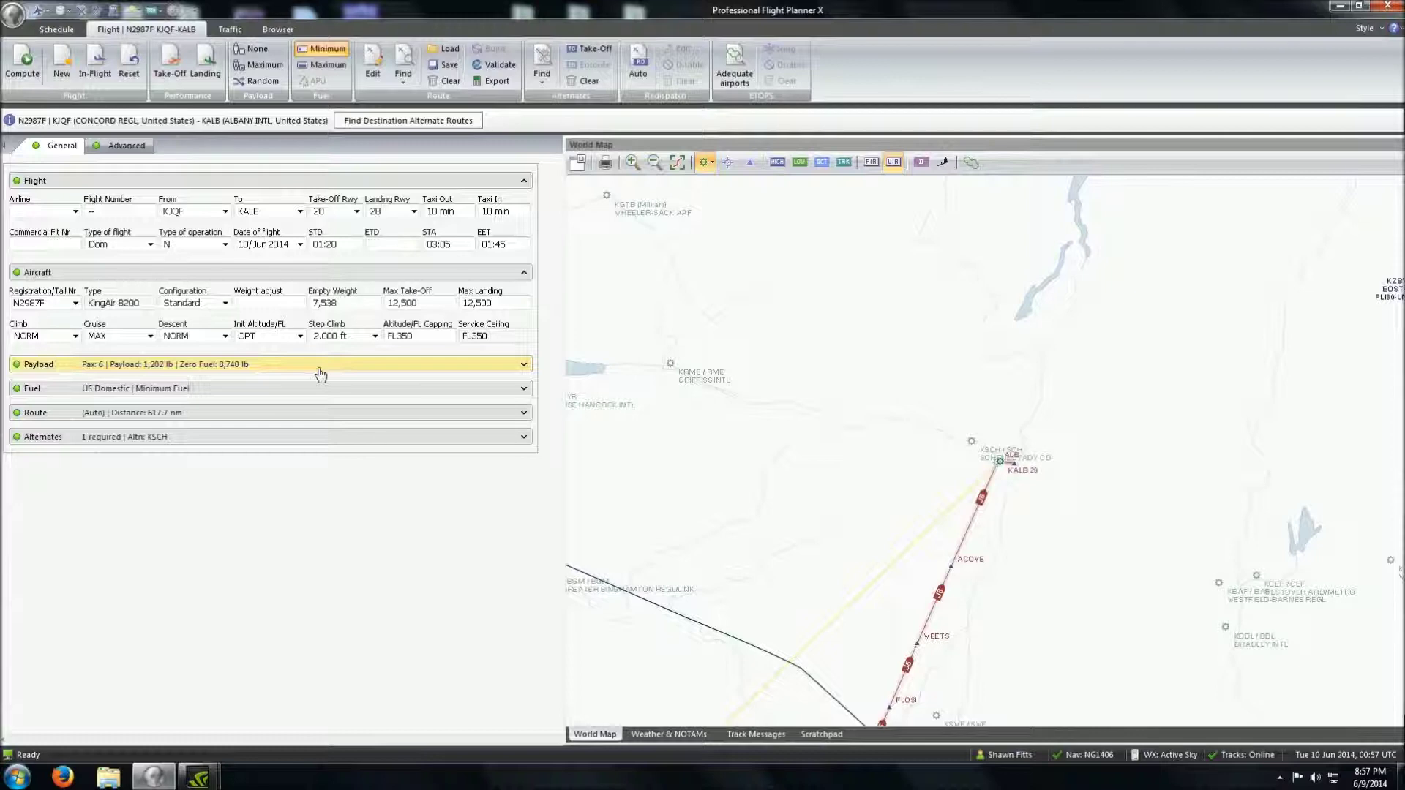
left_click(310, 185)
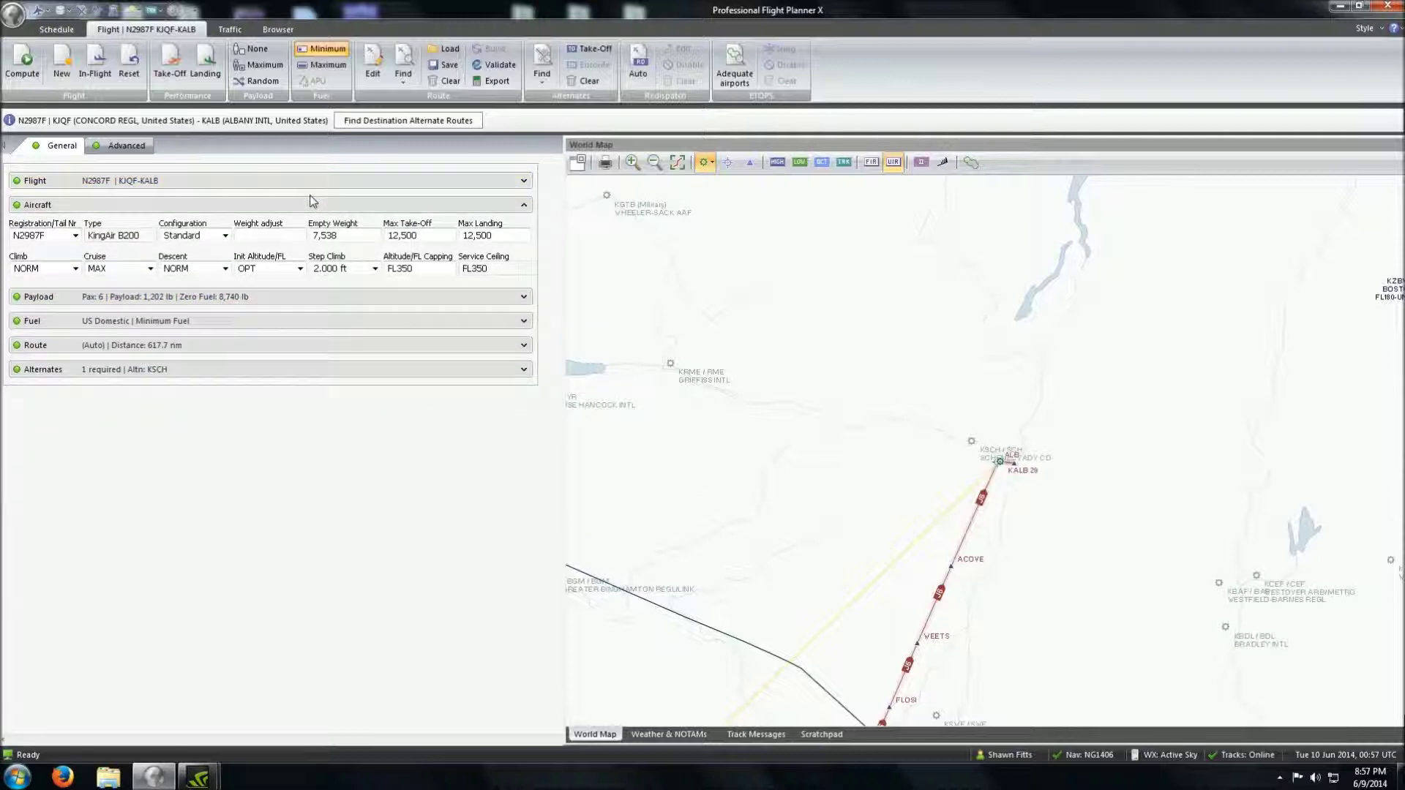
left_click(309, 204)
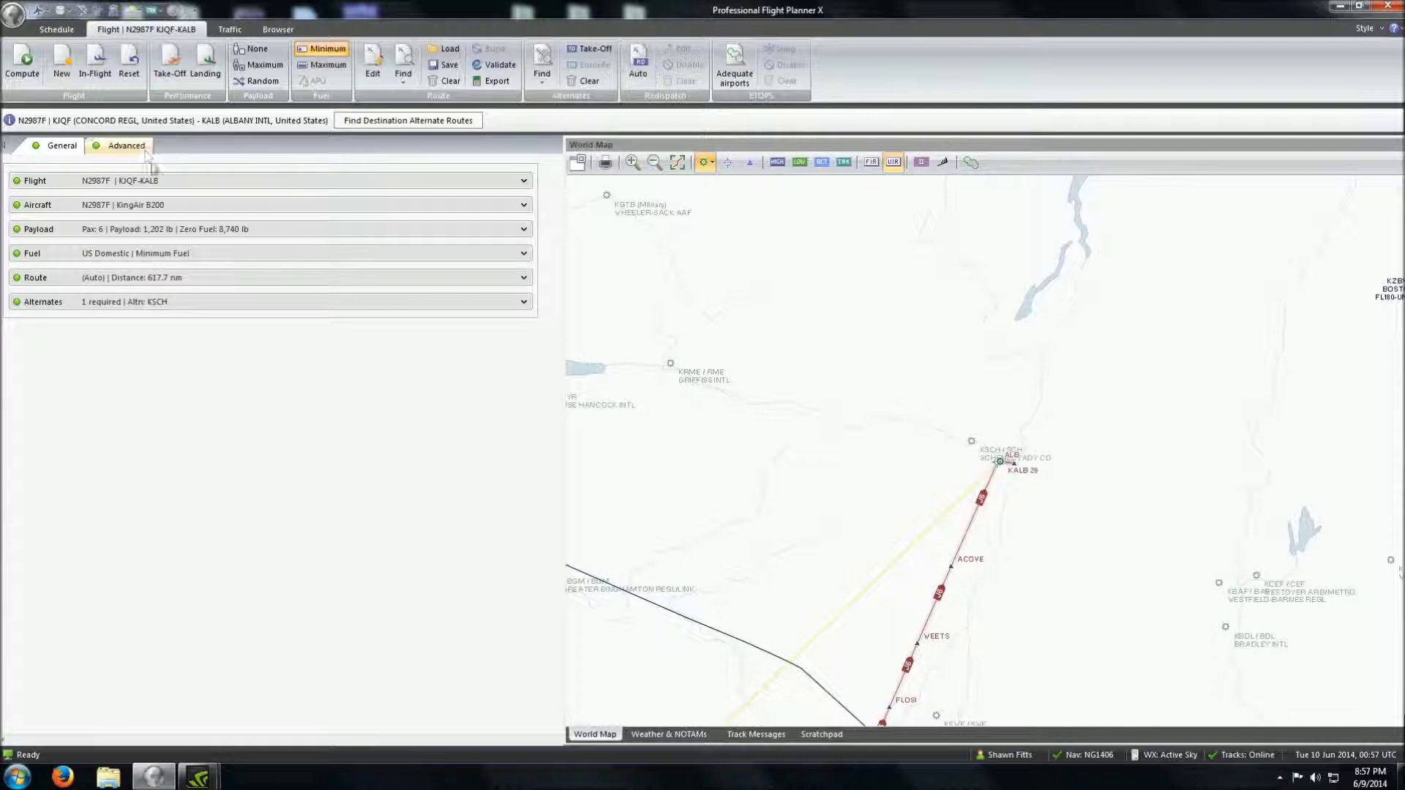
left_click(270, 302)
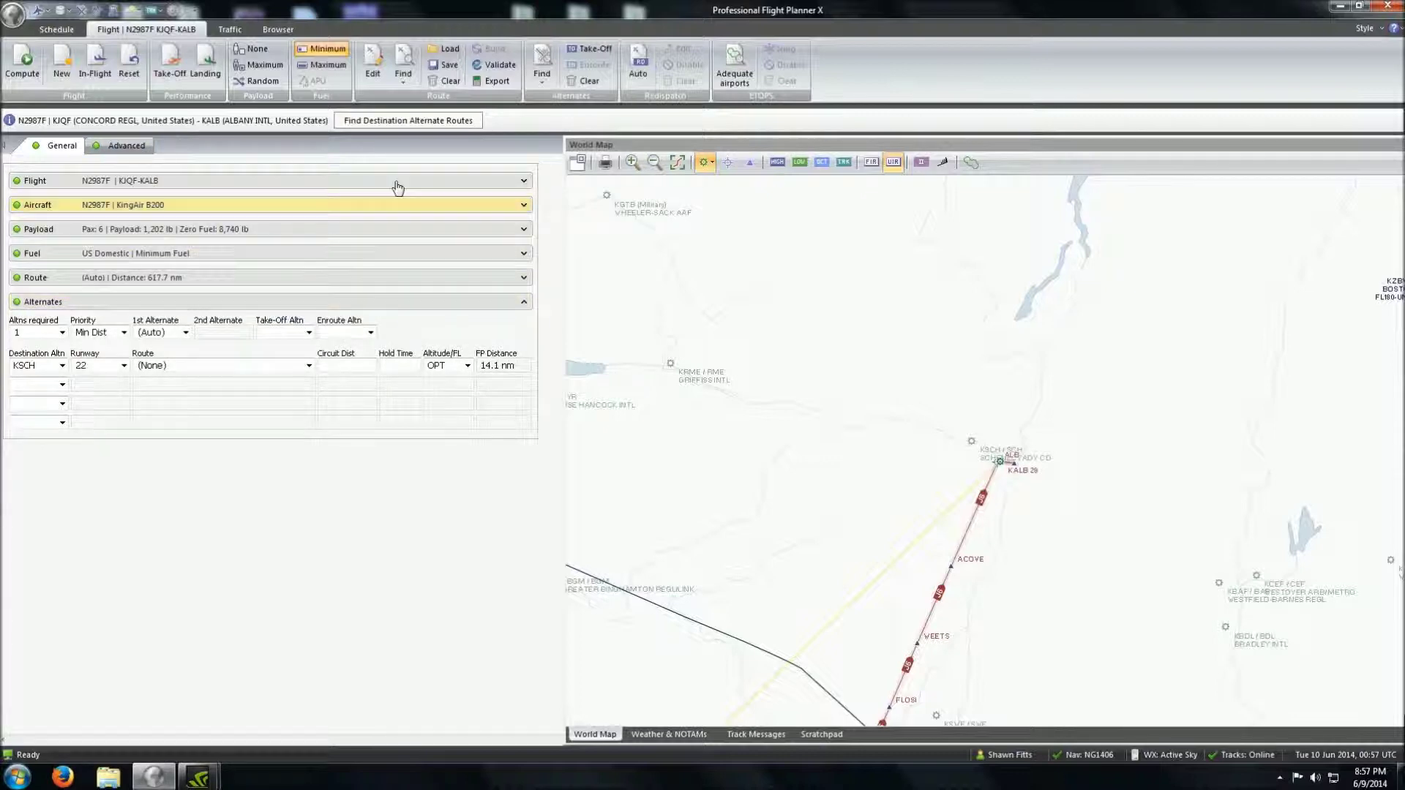
Fill in route ALB for the KSCH alternate (16.7 nm), then compute the flight plan
left_click(415, 122)
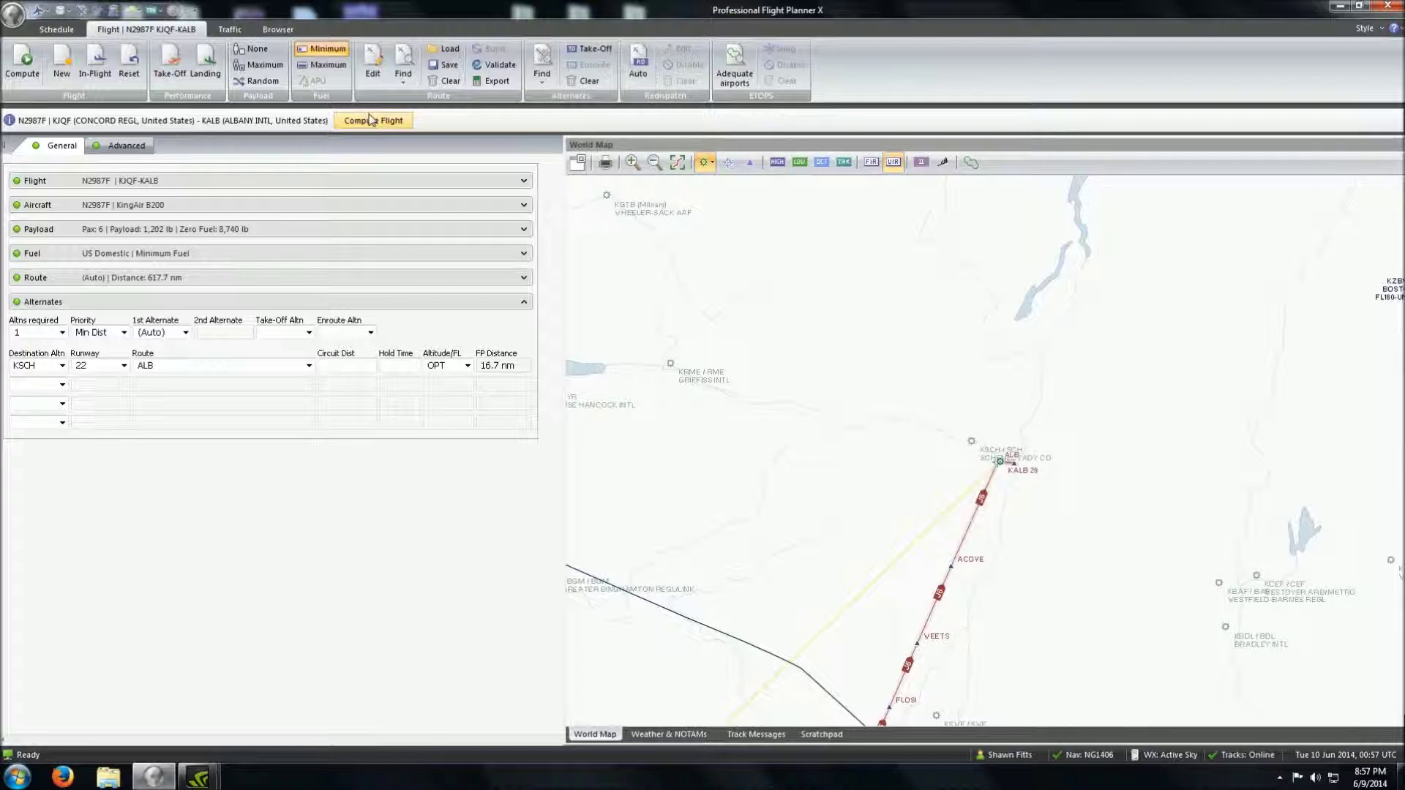
left_click(371, 120)
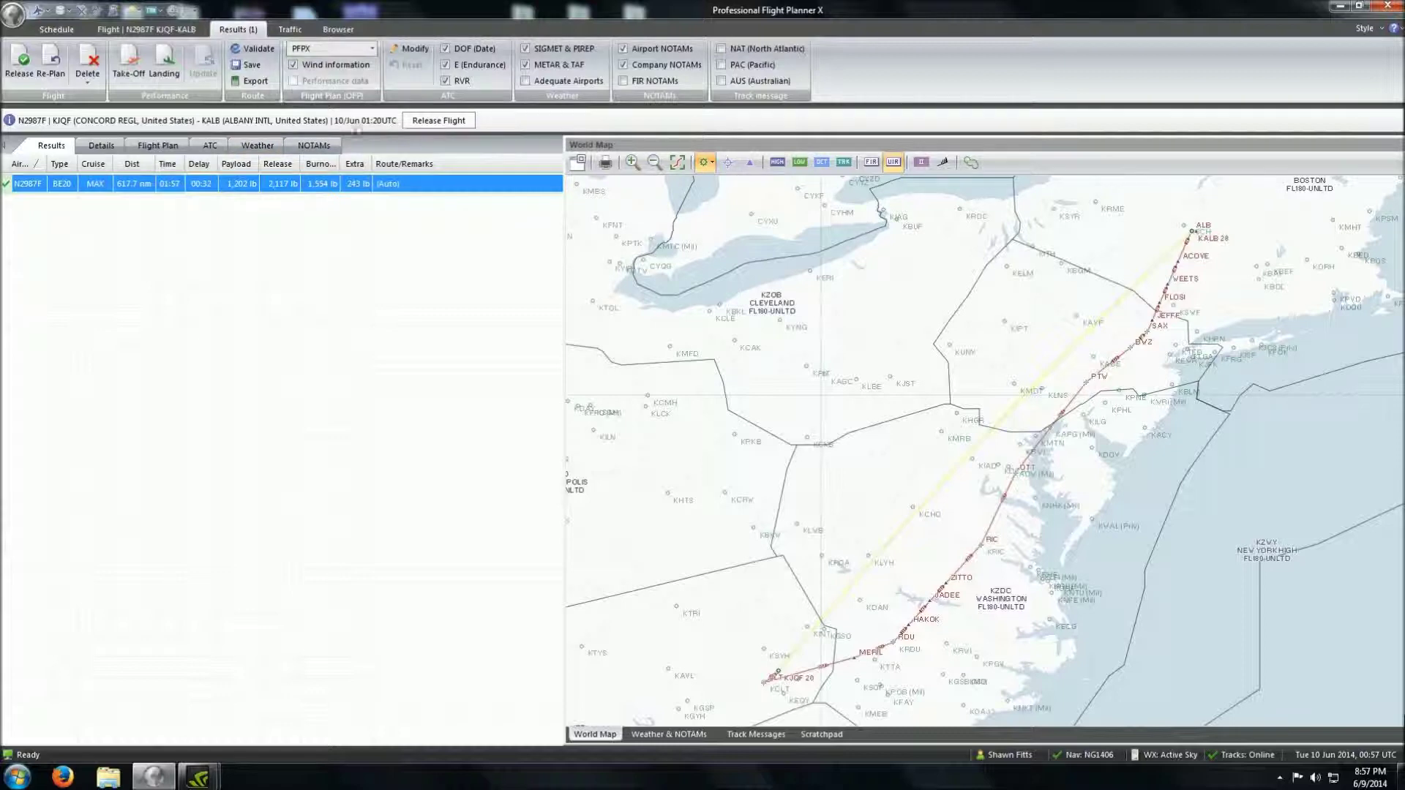
Show the fuel and load details, then the full N2987F KJQF–KALB flight plan text
left_click(102, 145)
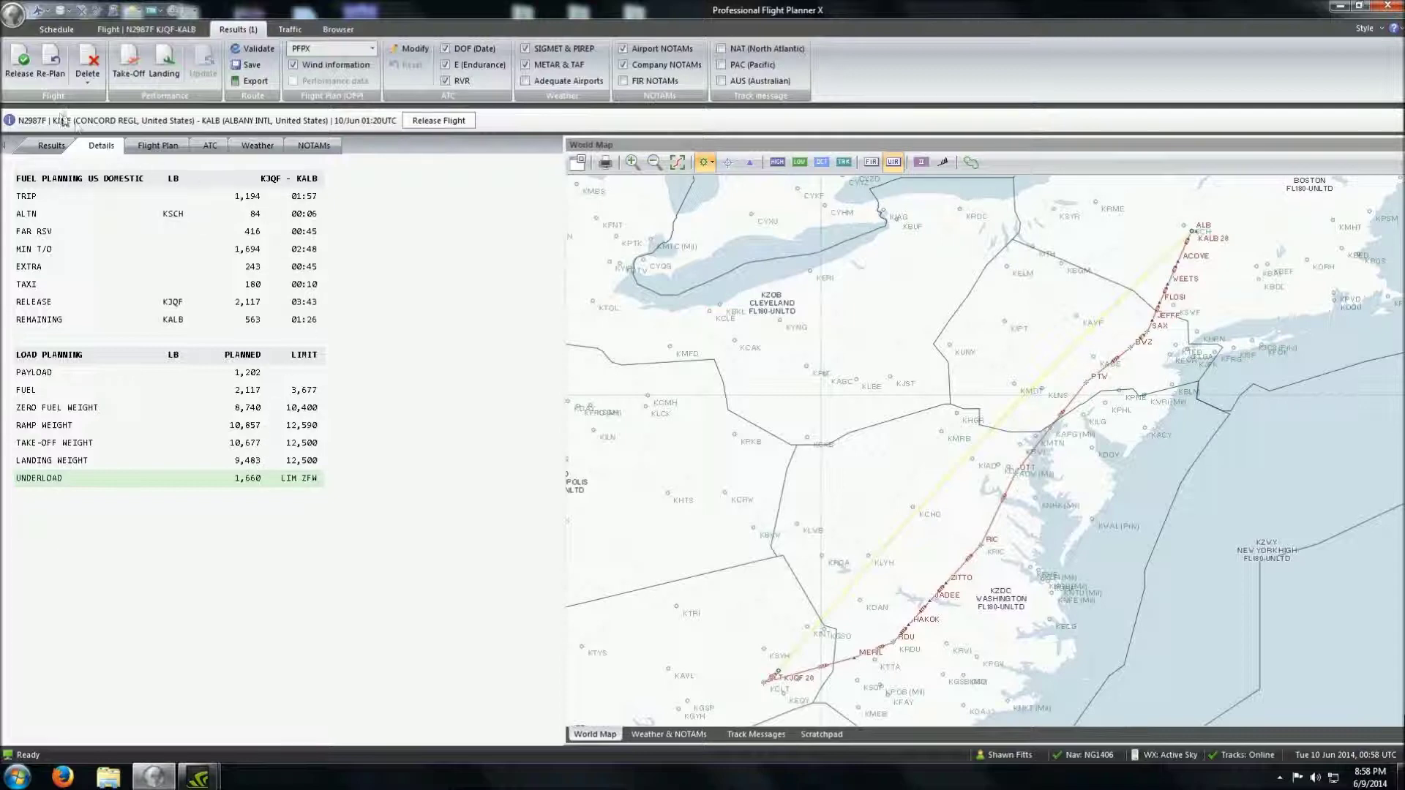
left_click(173, 151)
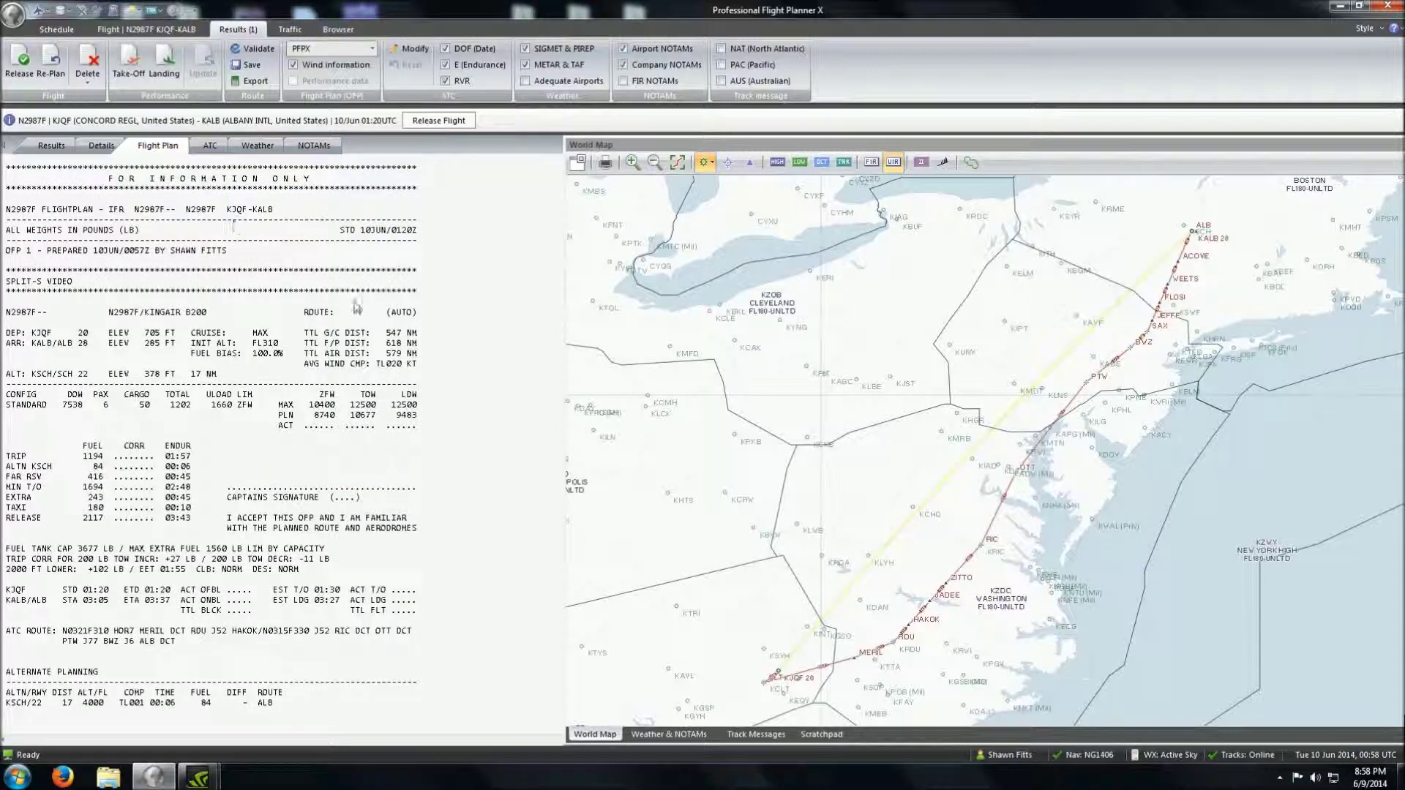
Read the plan from fuel figures to wind information, then show the ICAO ATC message with alternate KSCH
scroll(299, 452, "down", 5)
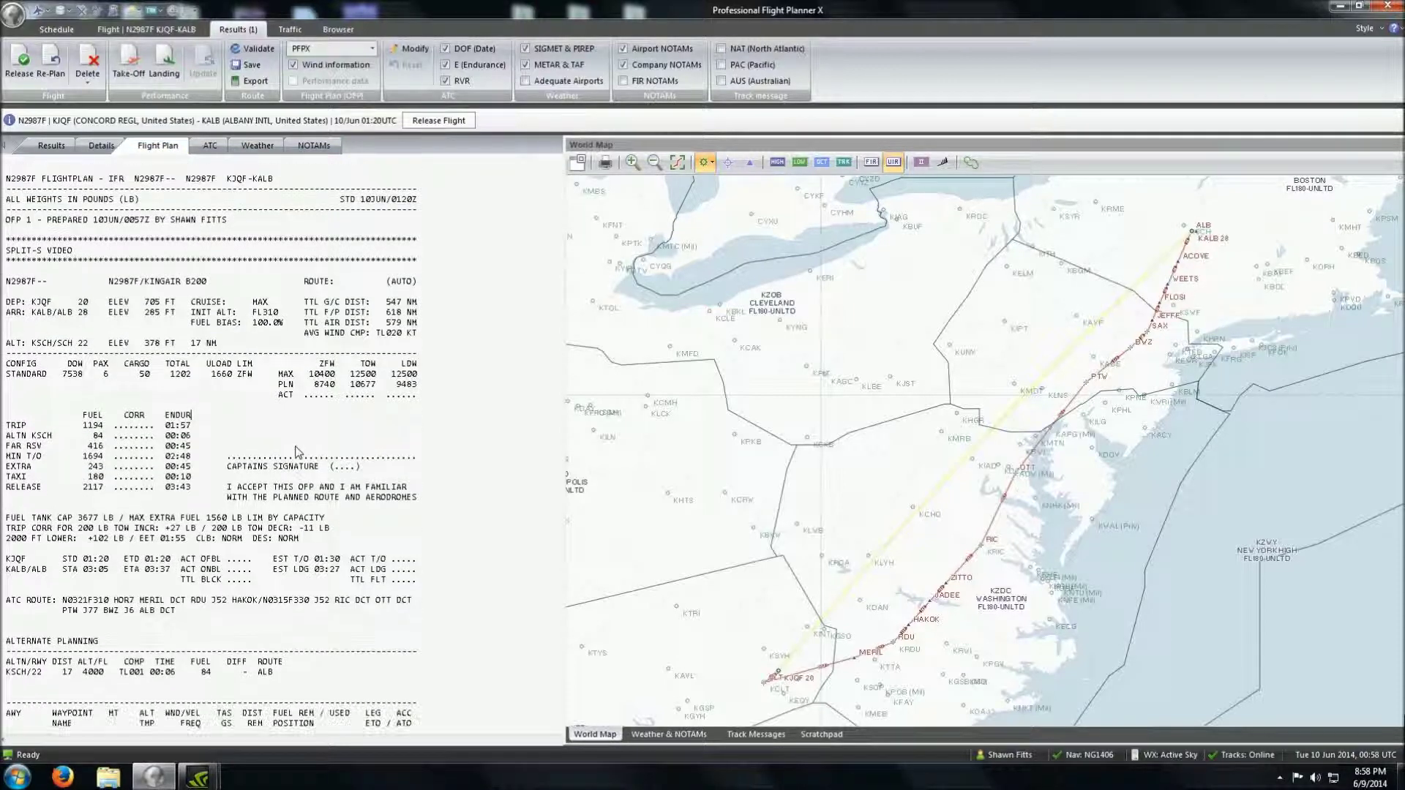
scroll(298, 451, "down", 3)
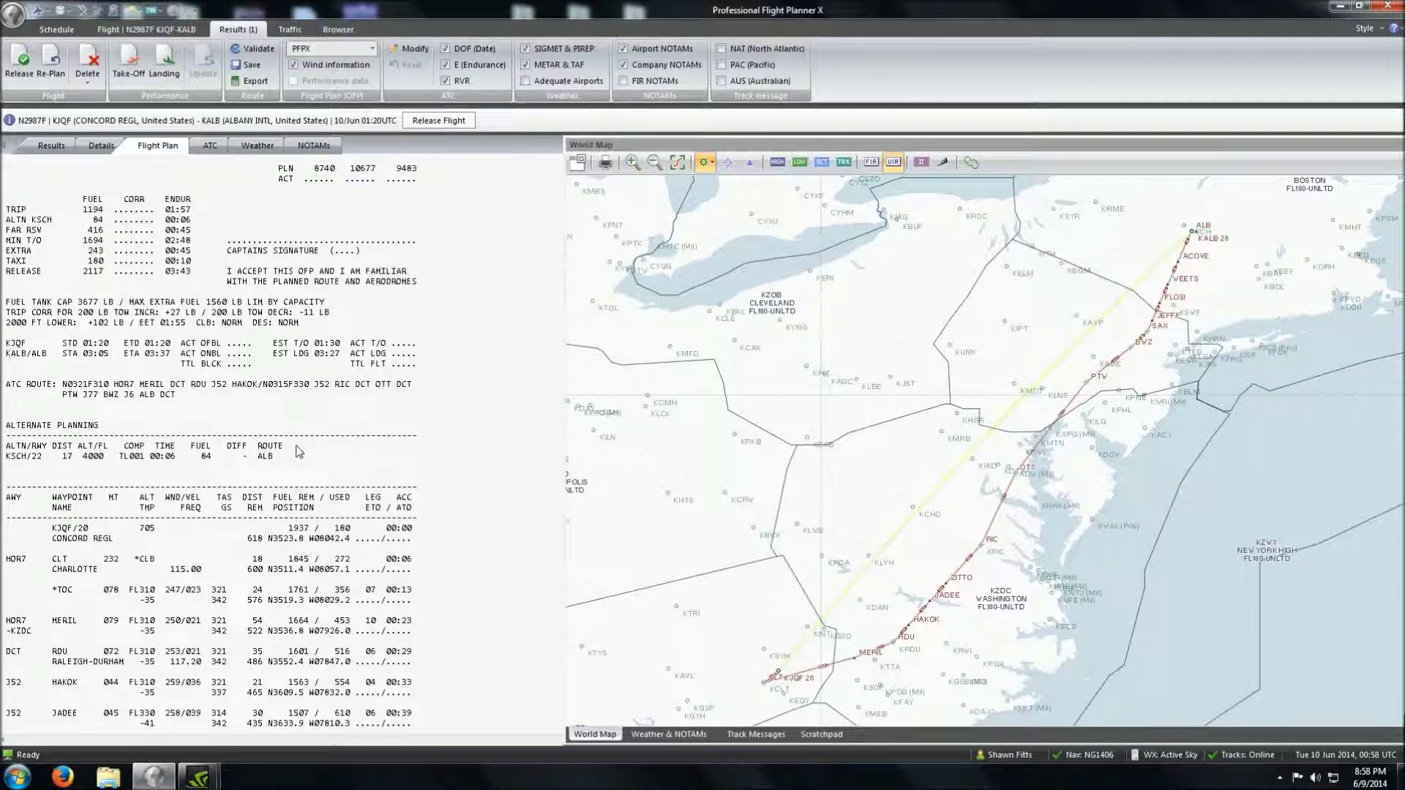
scroll(298, 452, "up", 2)
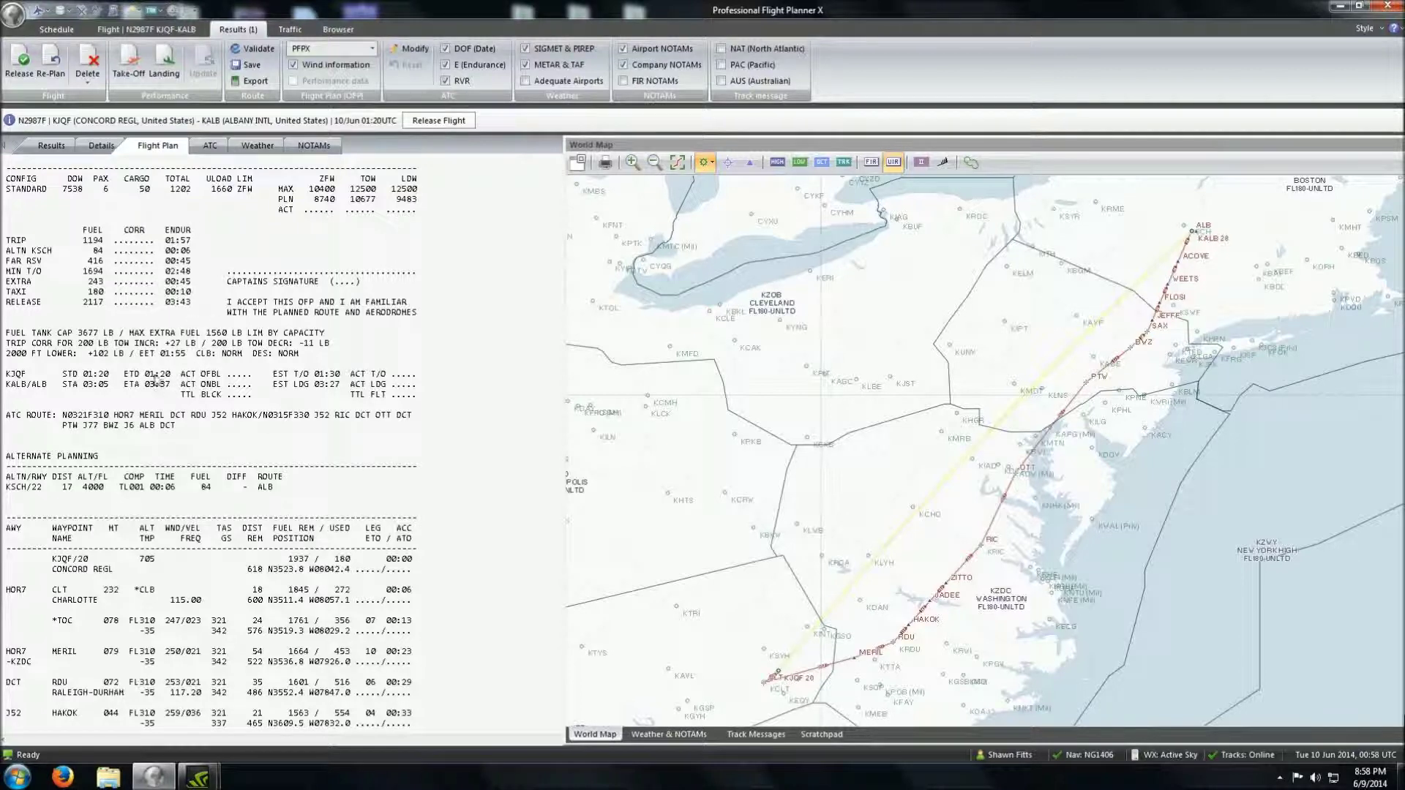
scroll(196, 344, "up", 1)
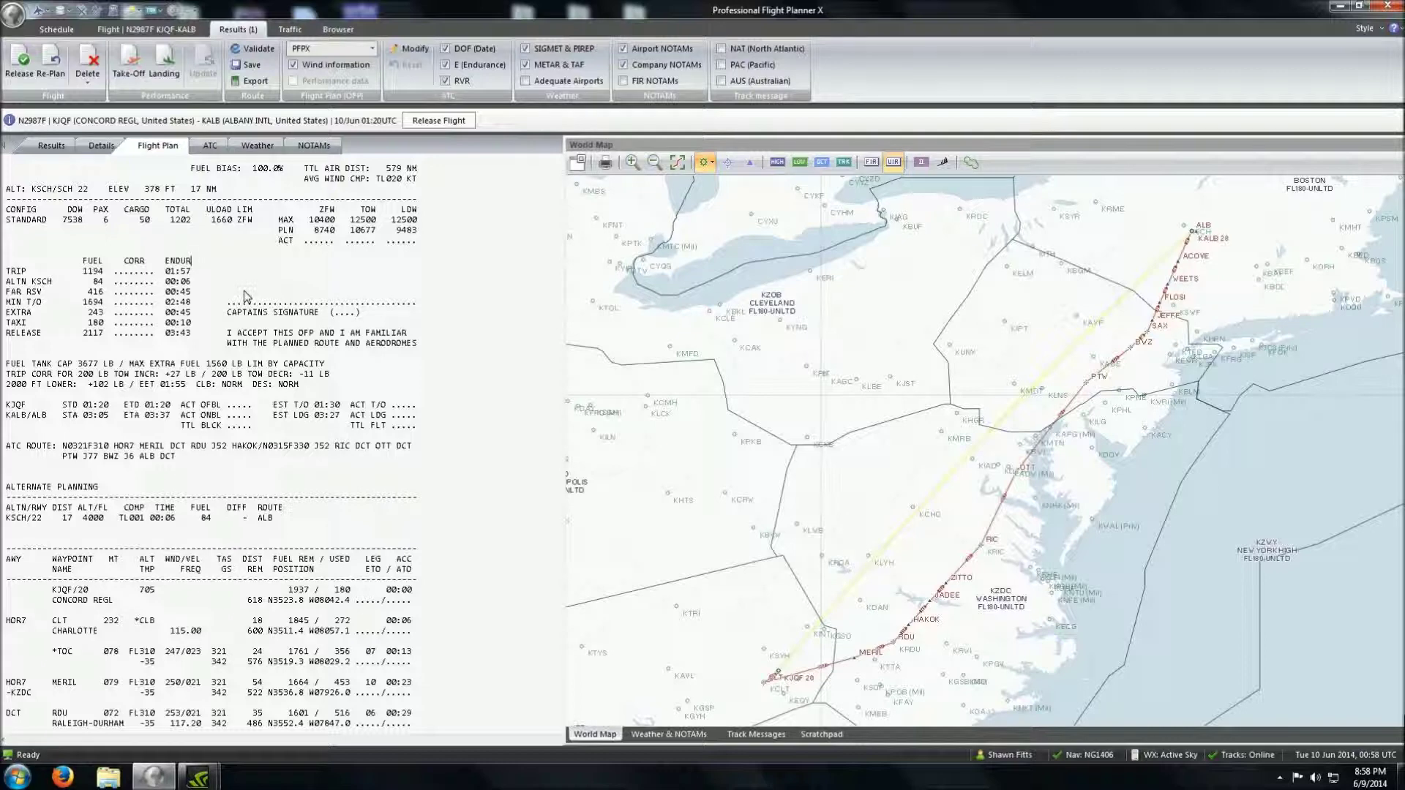
scroll(249, 296, "up", 2)
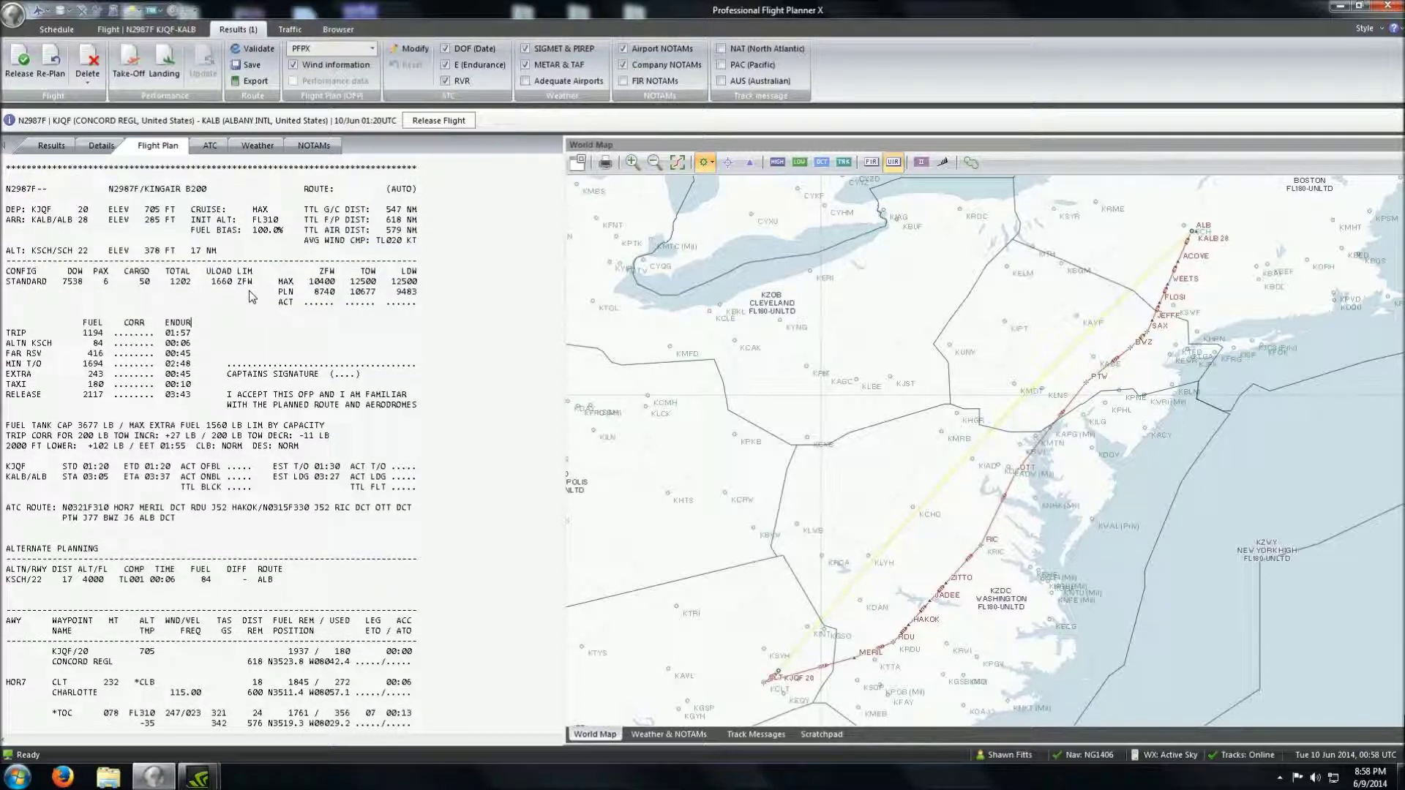
scroll(265, 279, "down", 5)
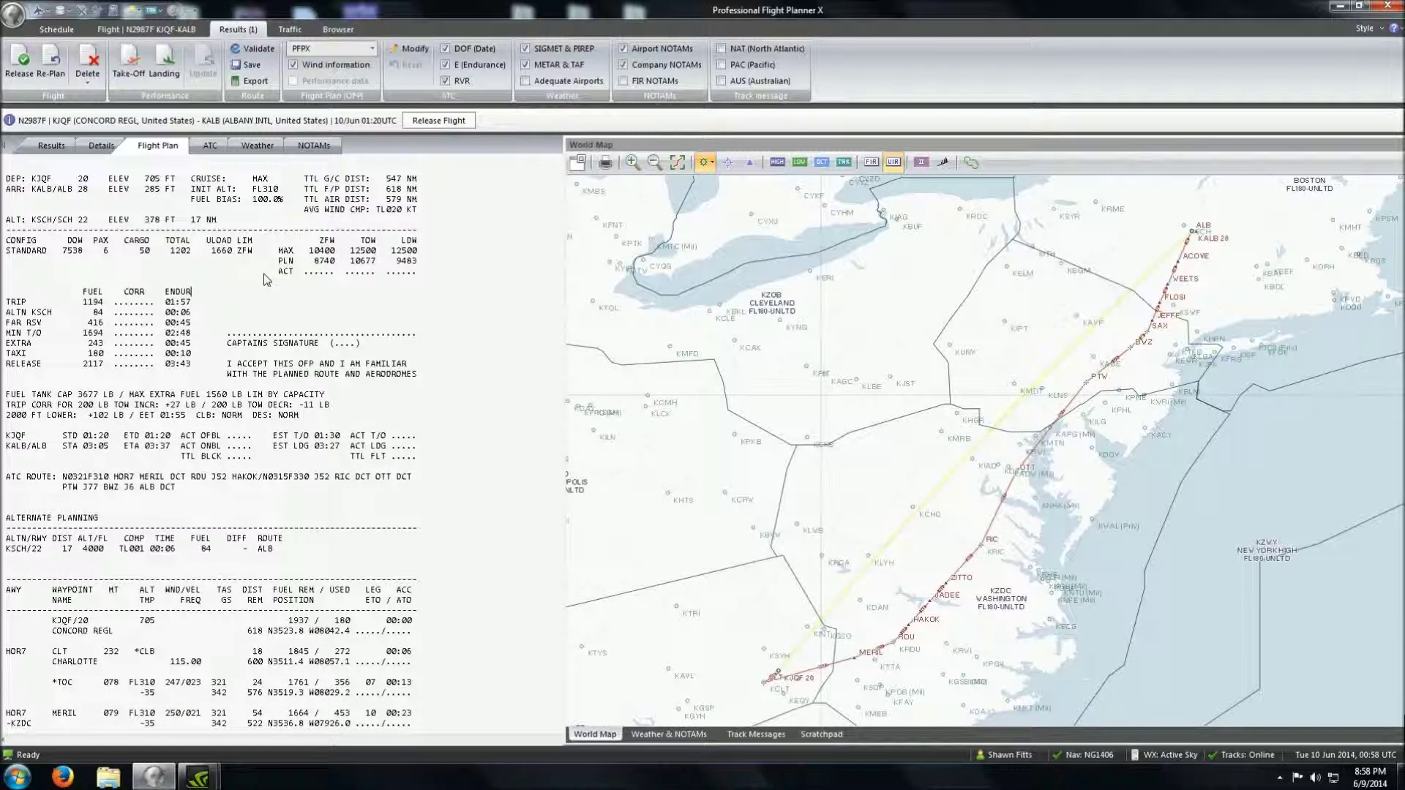
scroll(265, 279, "down", 7)
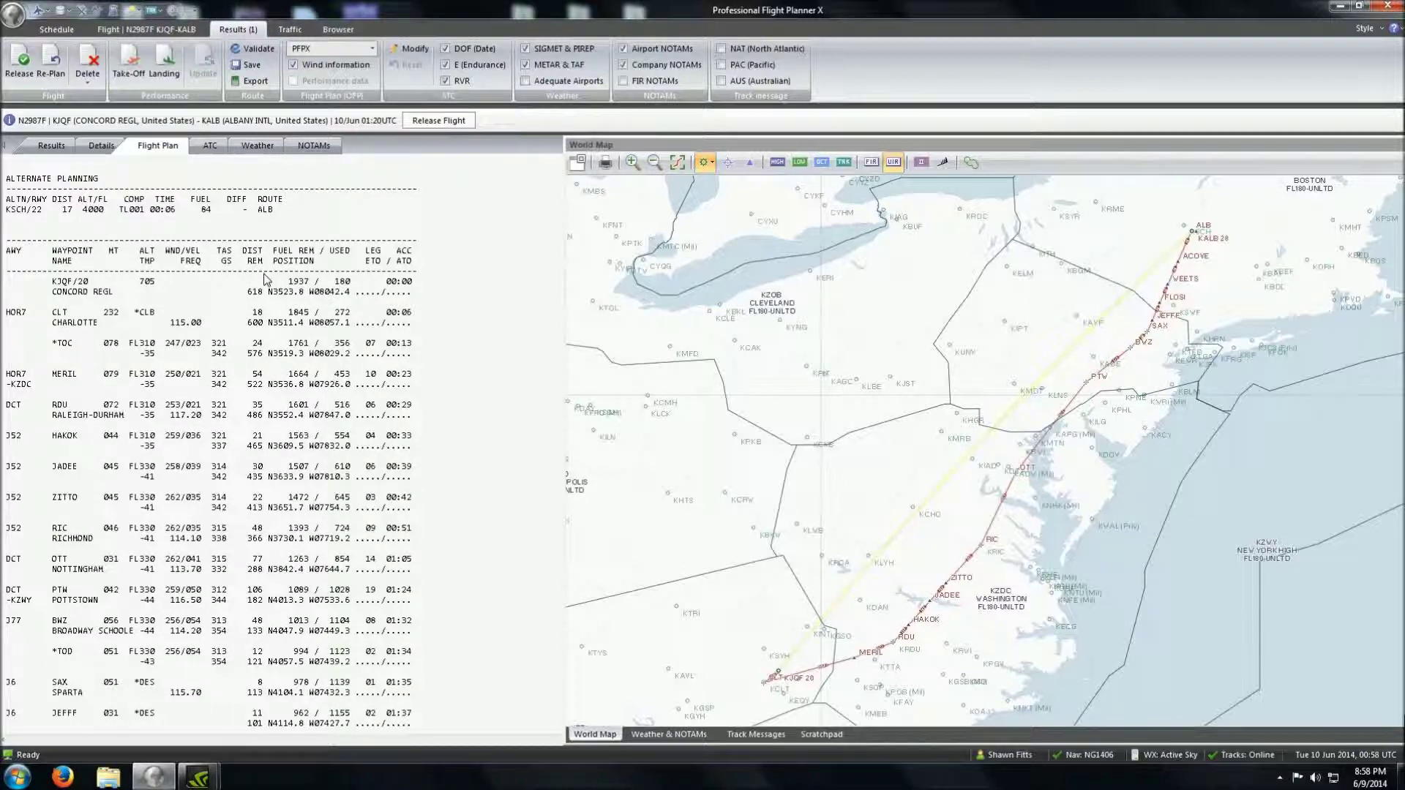
scroll(45, 423, "down", 1)
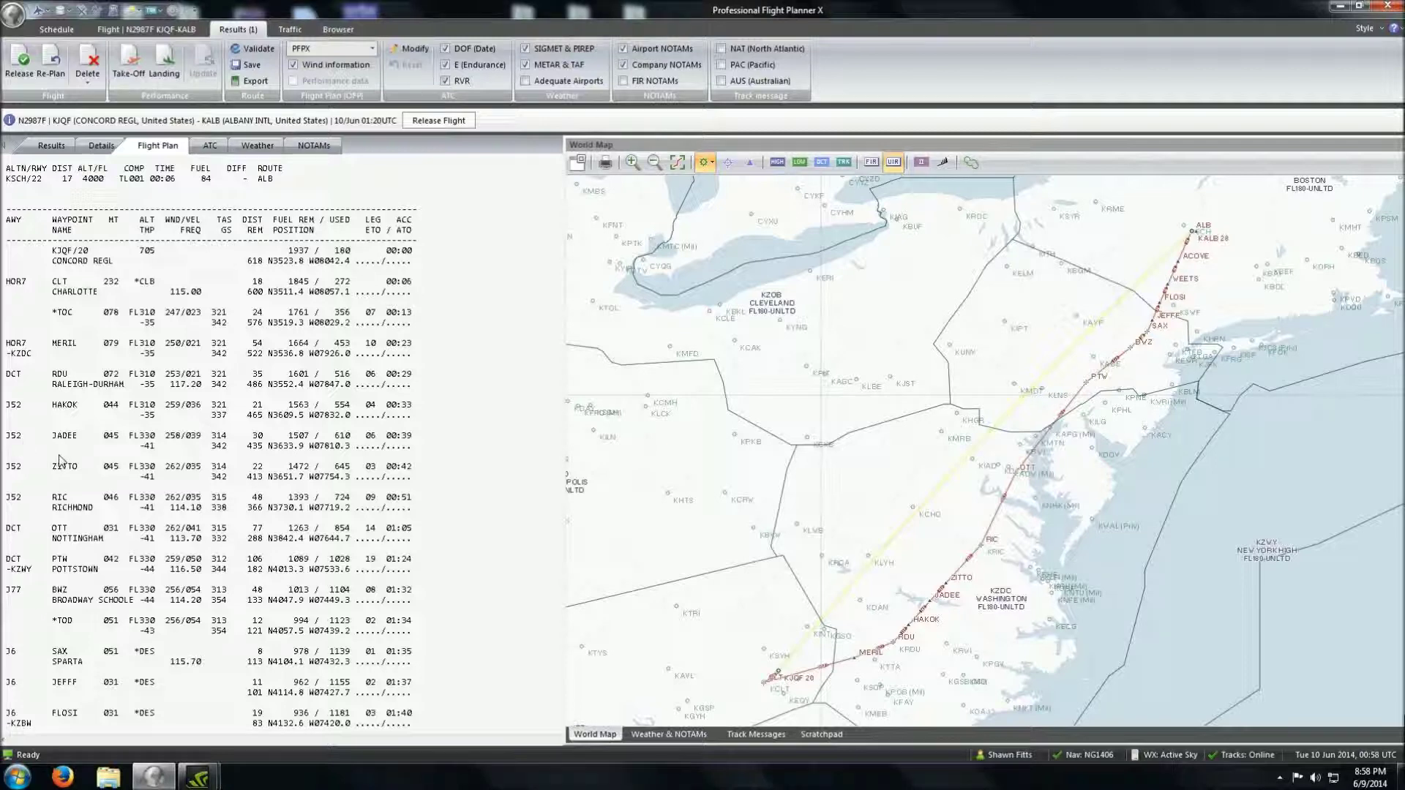
scroll(71, 415, "down", 4)
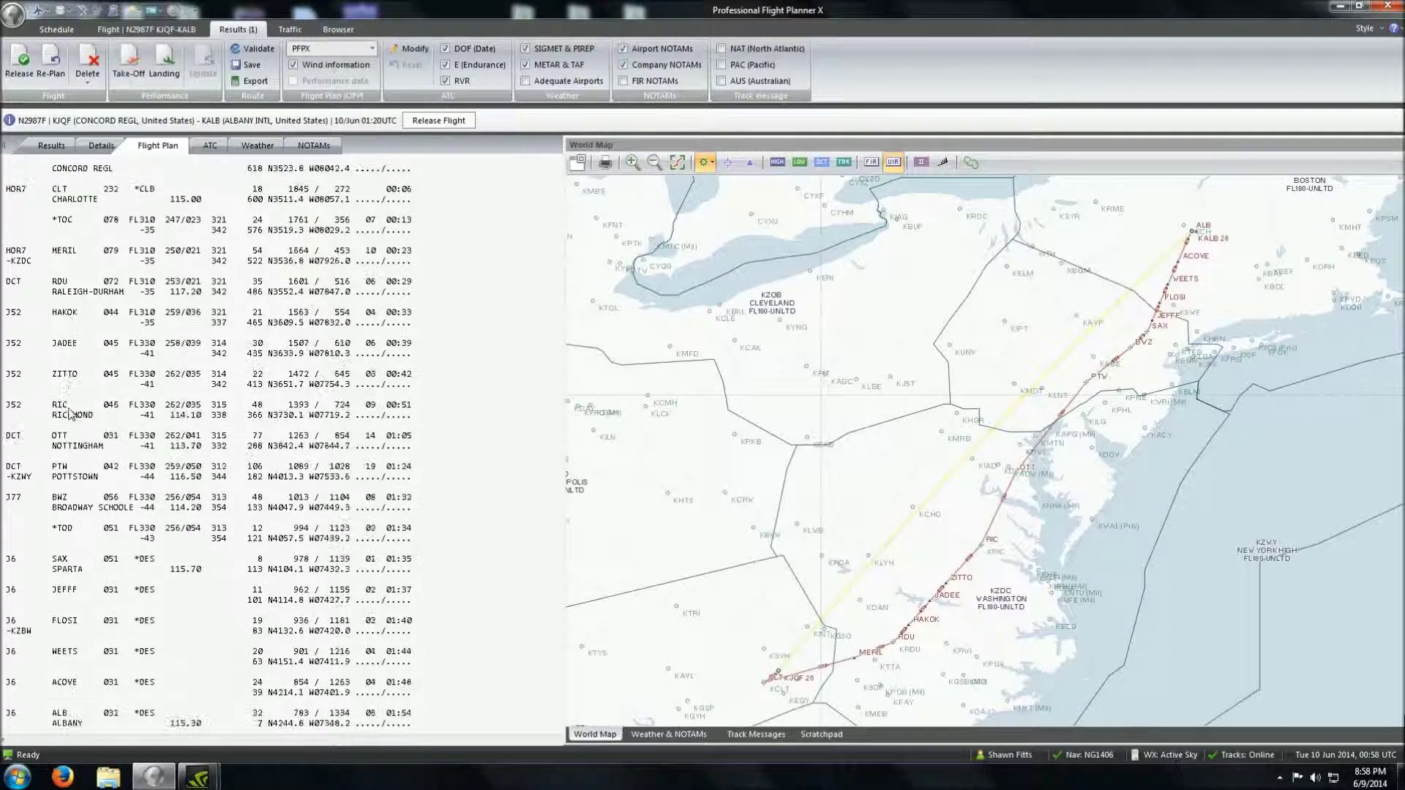
scroll(71, 414, "down", 5)
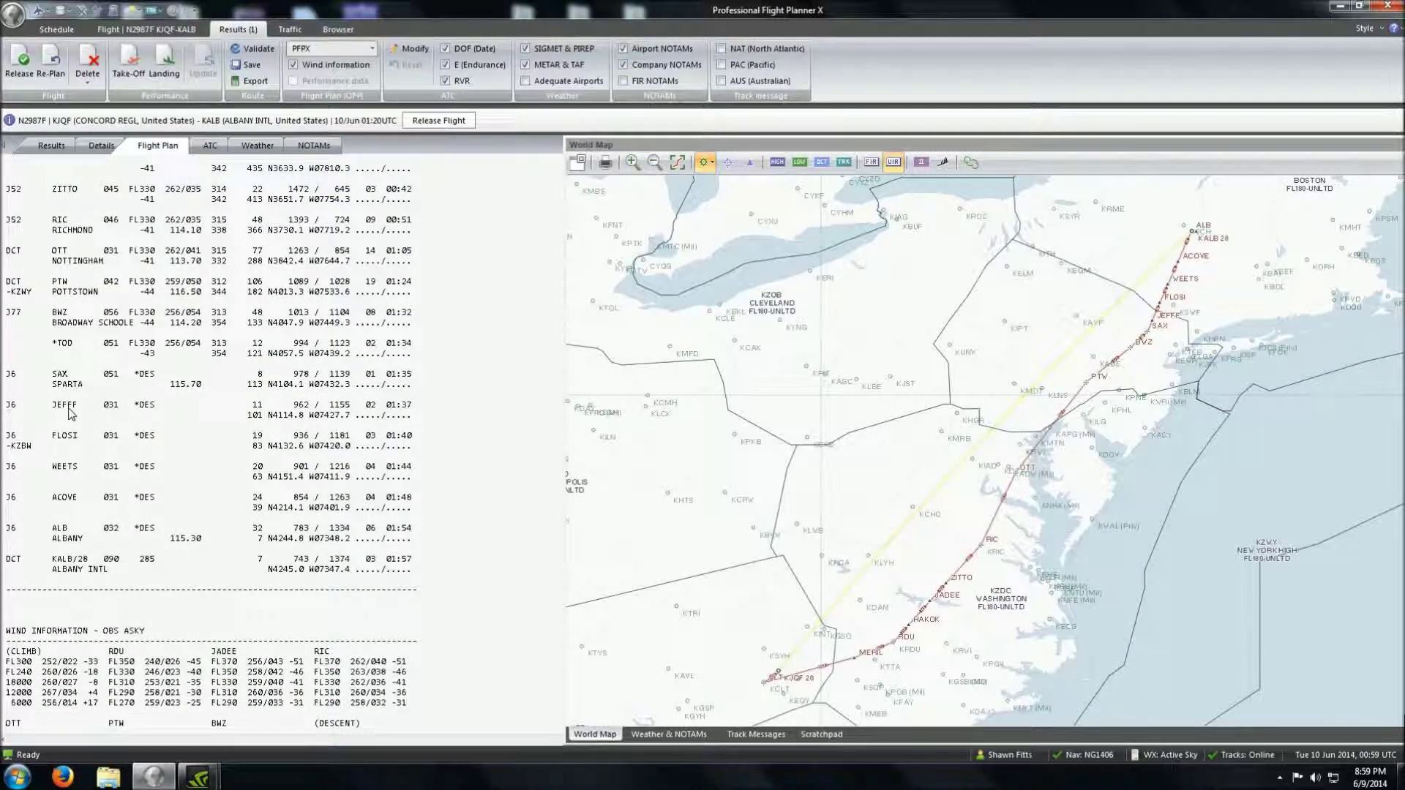
scroll(70, 414, "up", 14)
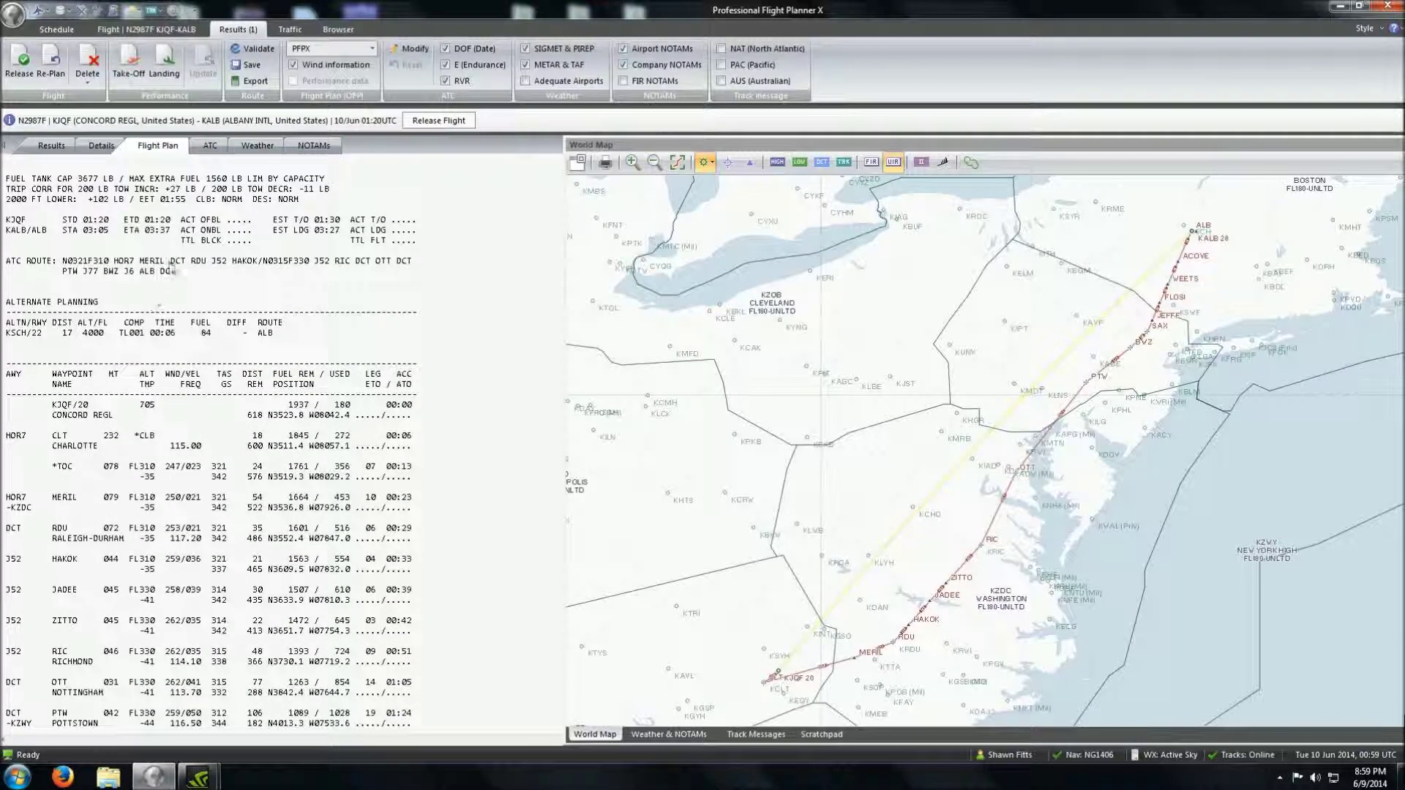
left_click(210, 146)
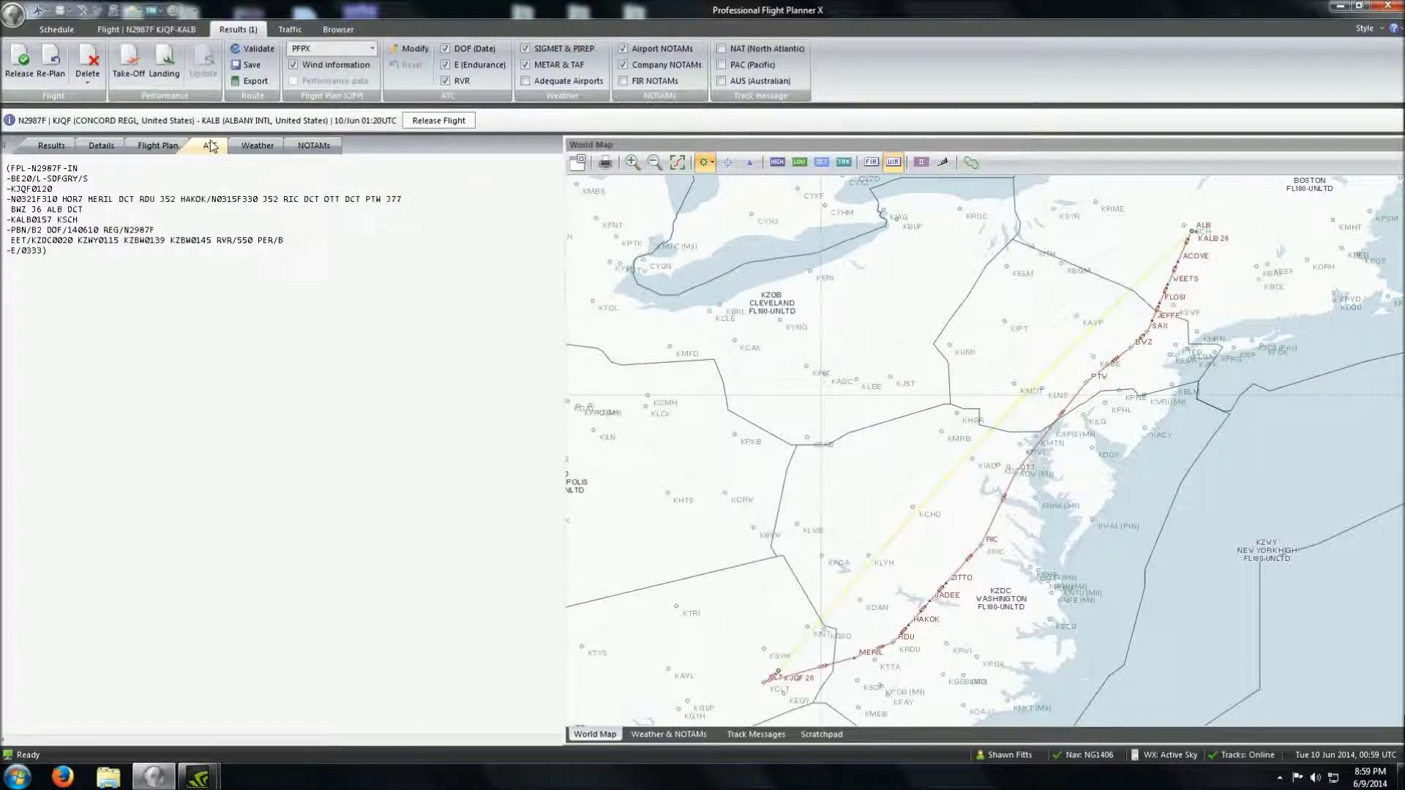
Check the weather briefing, then release the flight as Release #1 with ETA 03:37
left_click(260, 146)
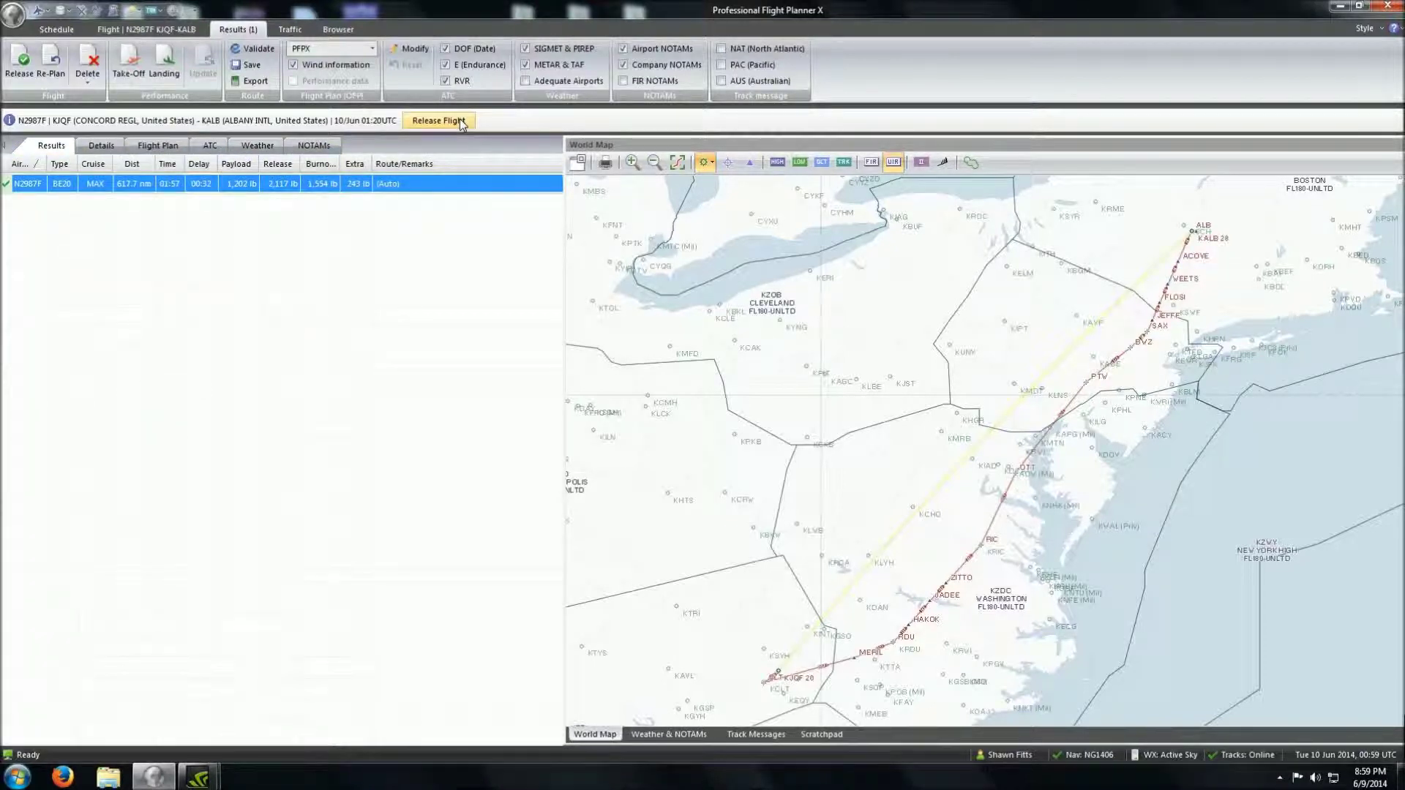
left_click(461, 120)
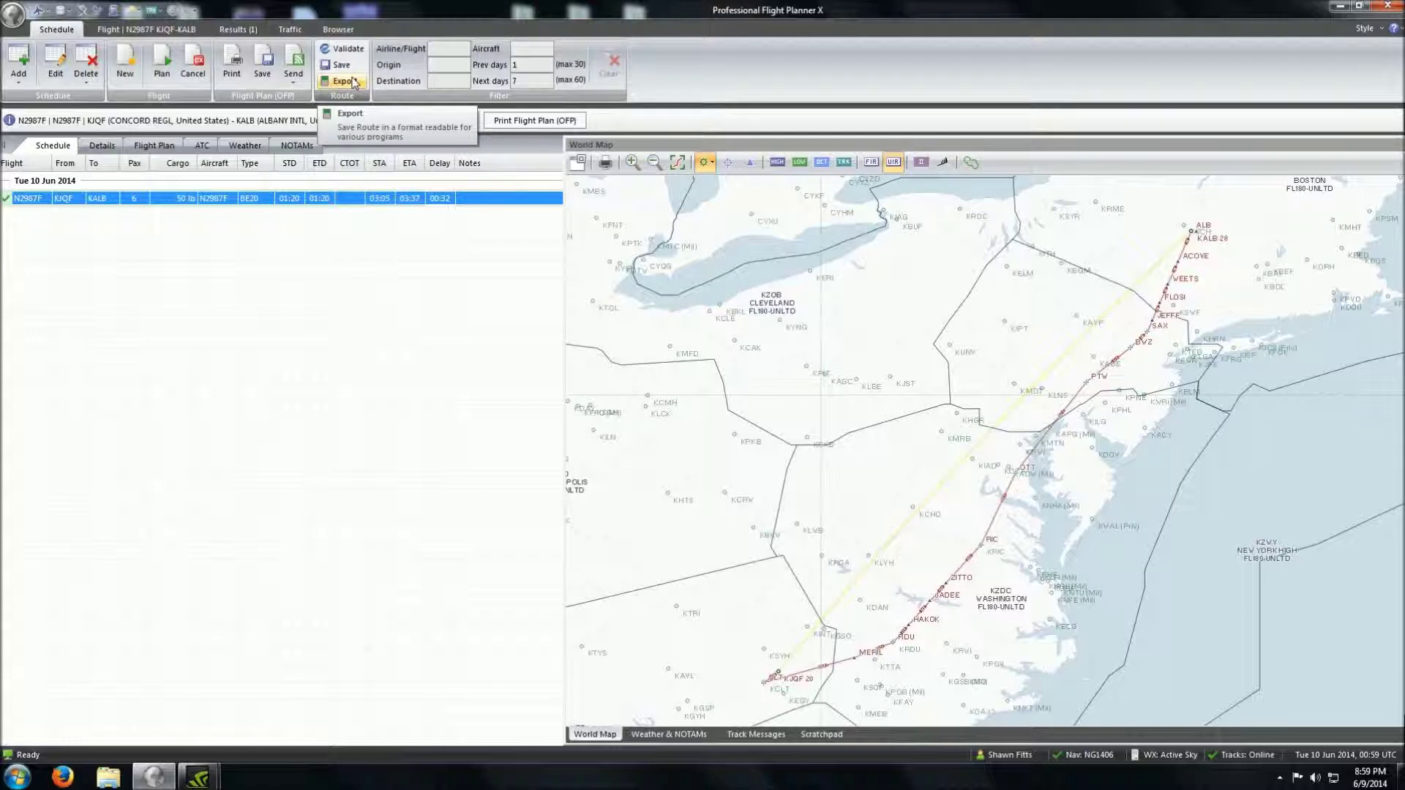
Pick the FSX, PMDG NGX and VATSIM favourite add-ons for route export
left_click(354, 83)
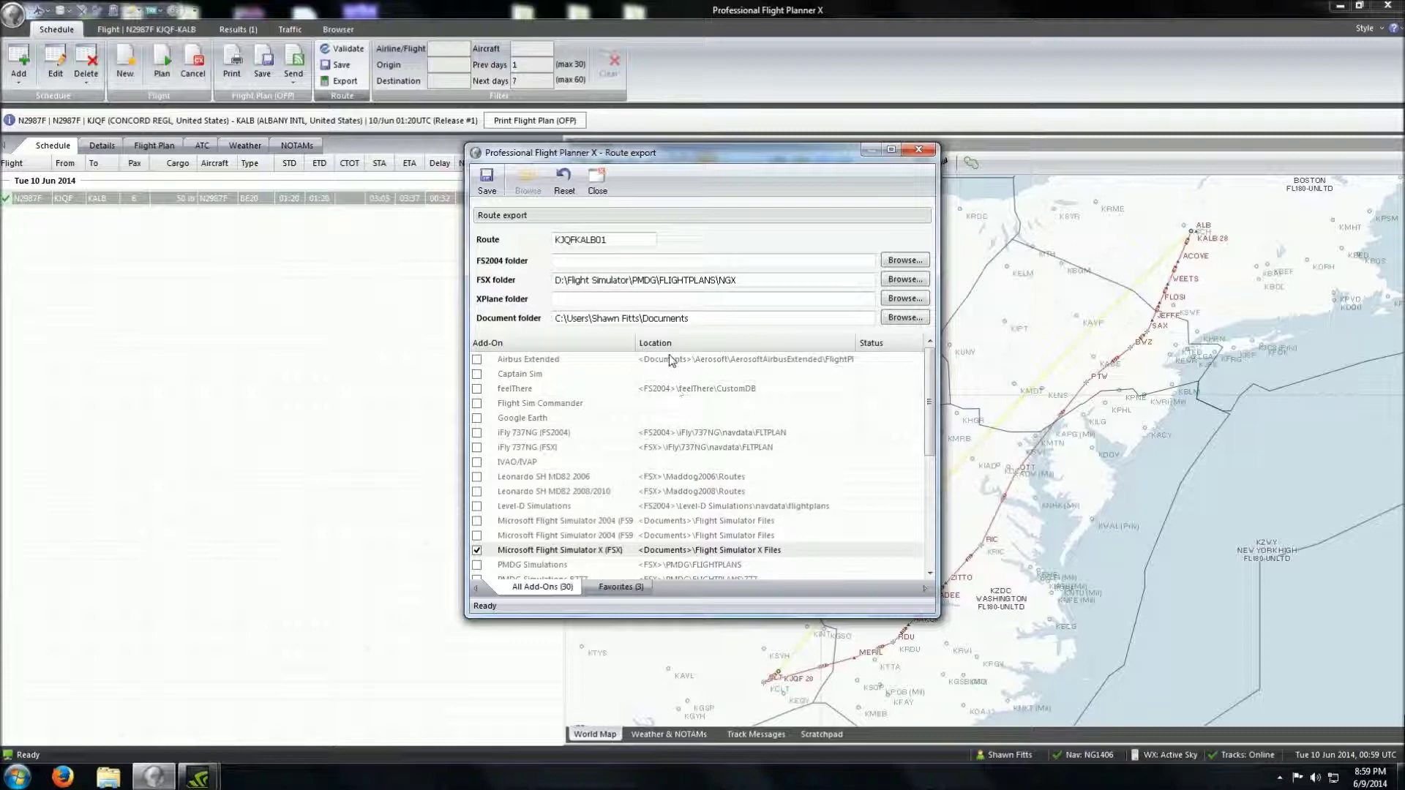
left_click(622, 587)
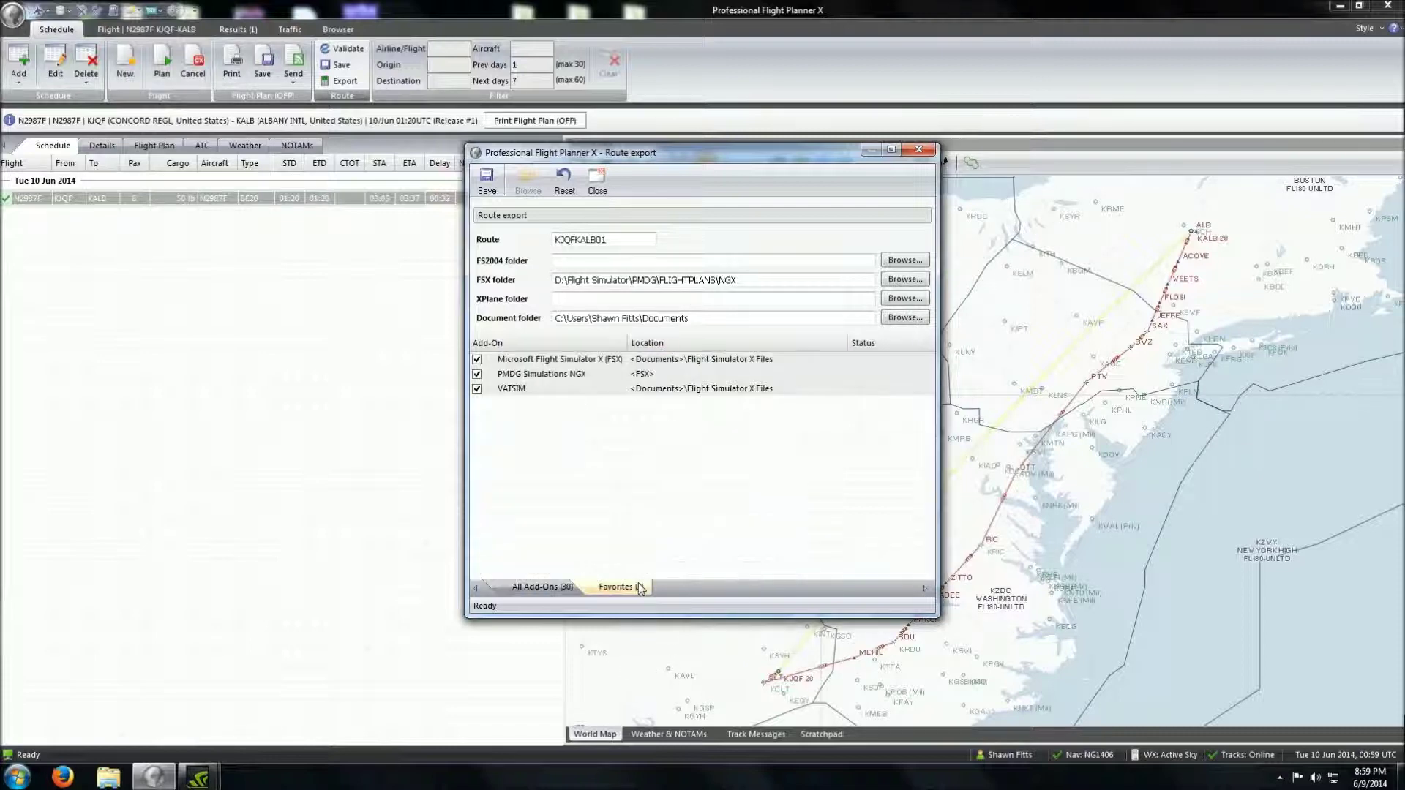
left_click(760, 364)
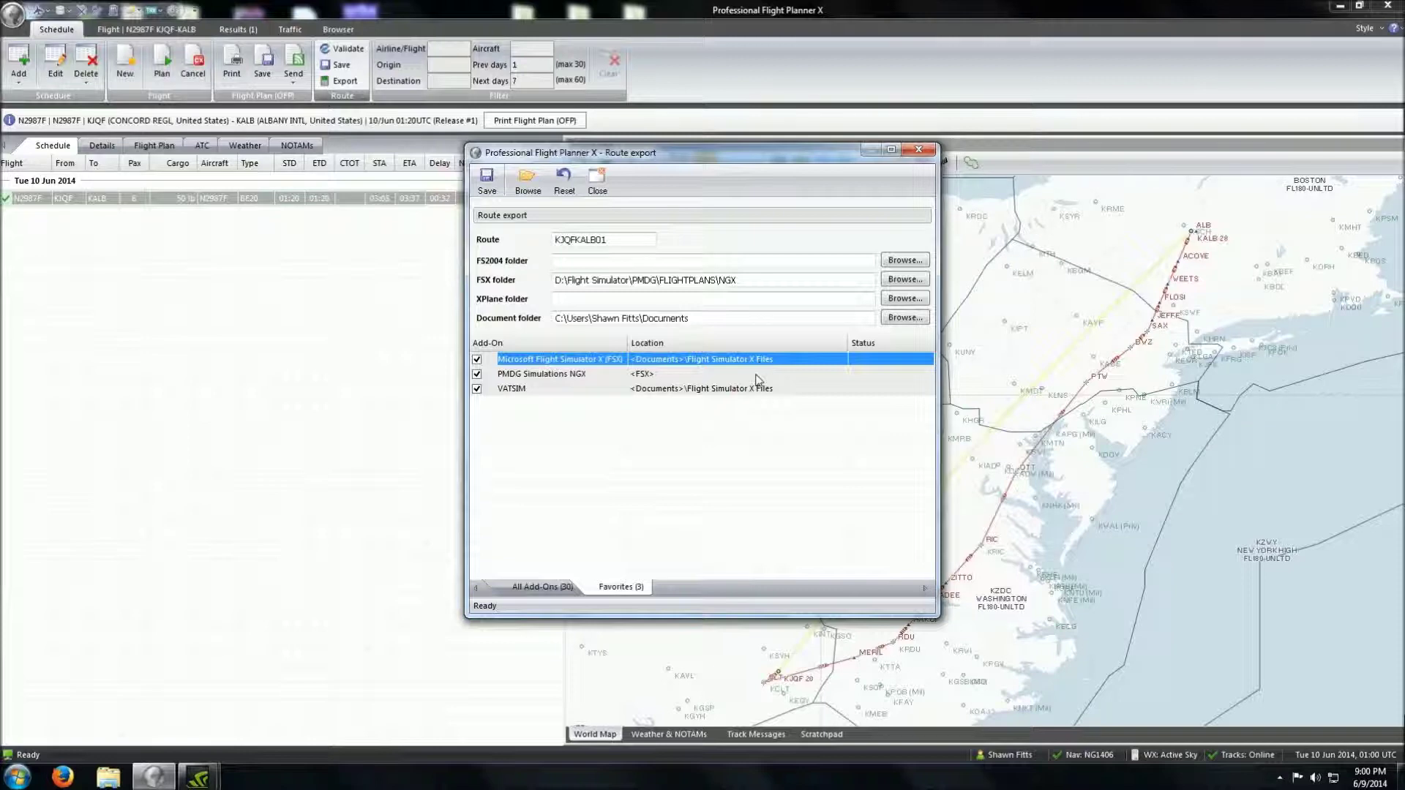
left_click(757, 375)
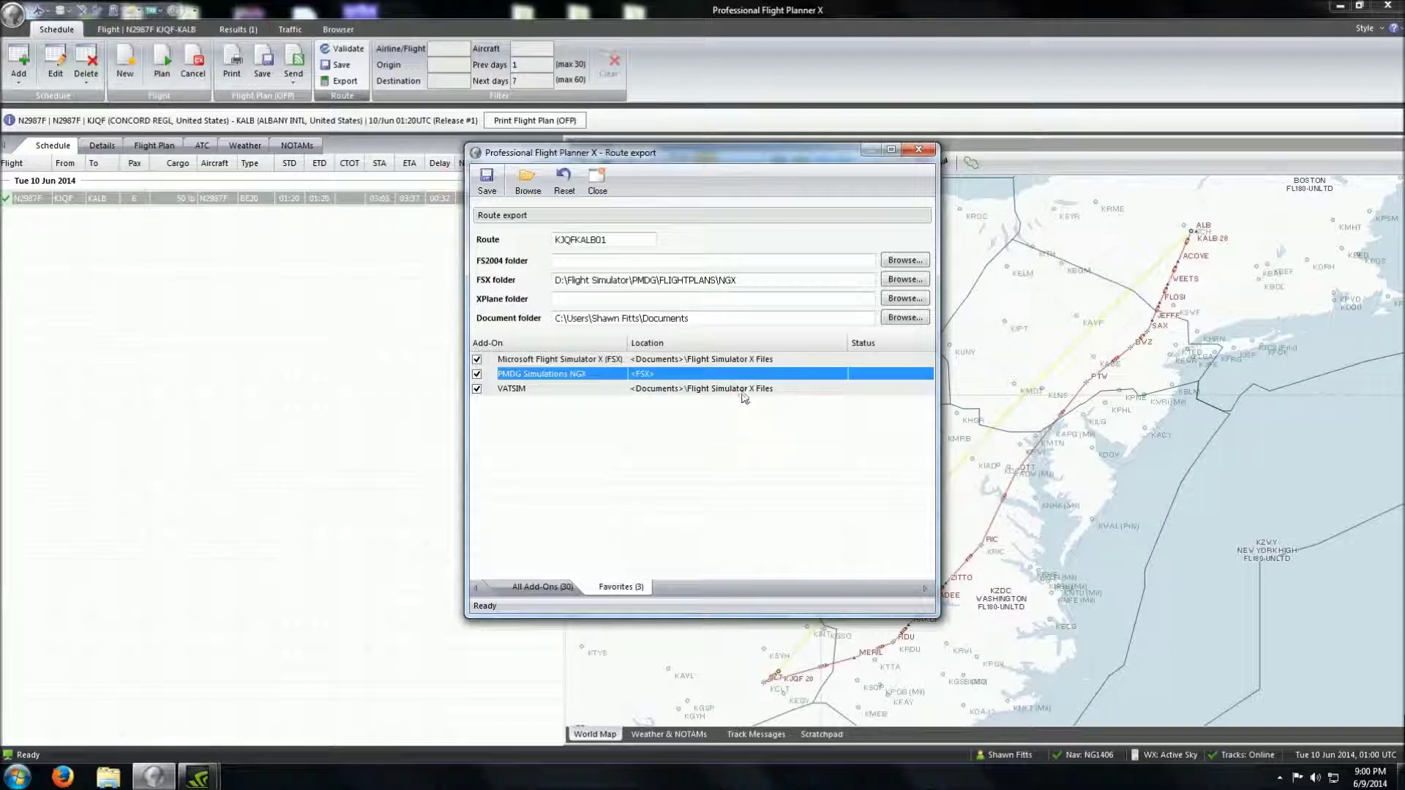
left_click(745, 392)
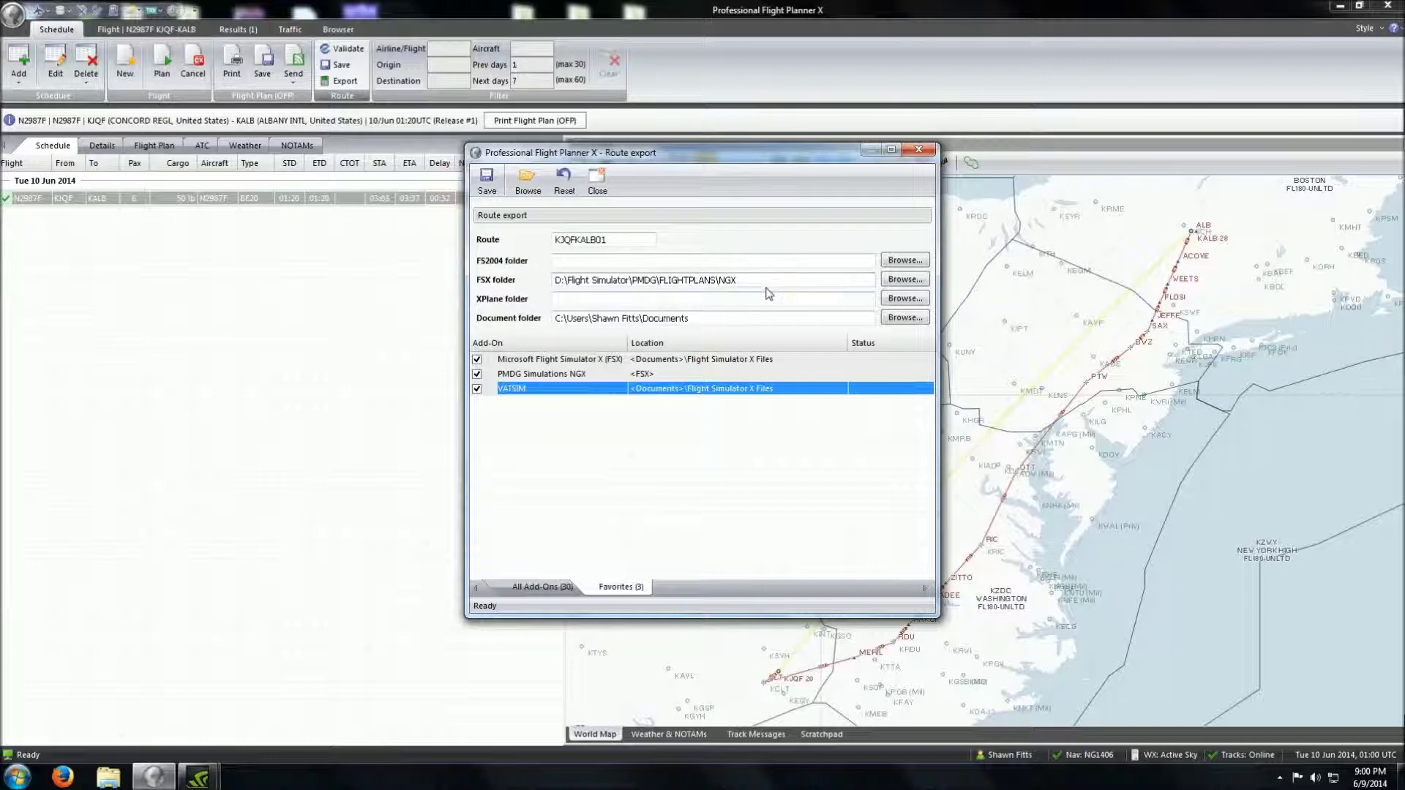
Save route KJQFKALB01 for the three add-ons, acknowledge '3 routes saved.', and close the export window
right_click(574, 154)
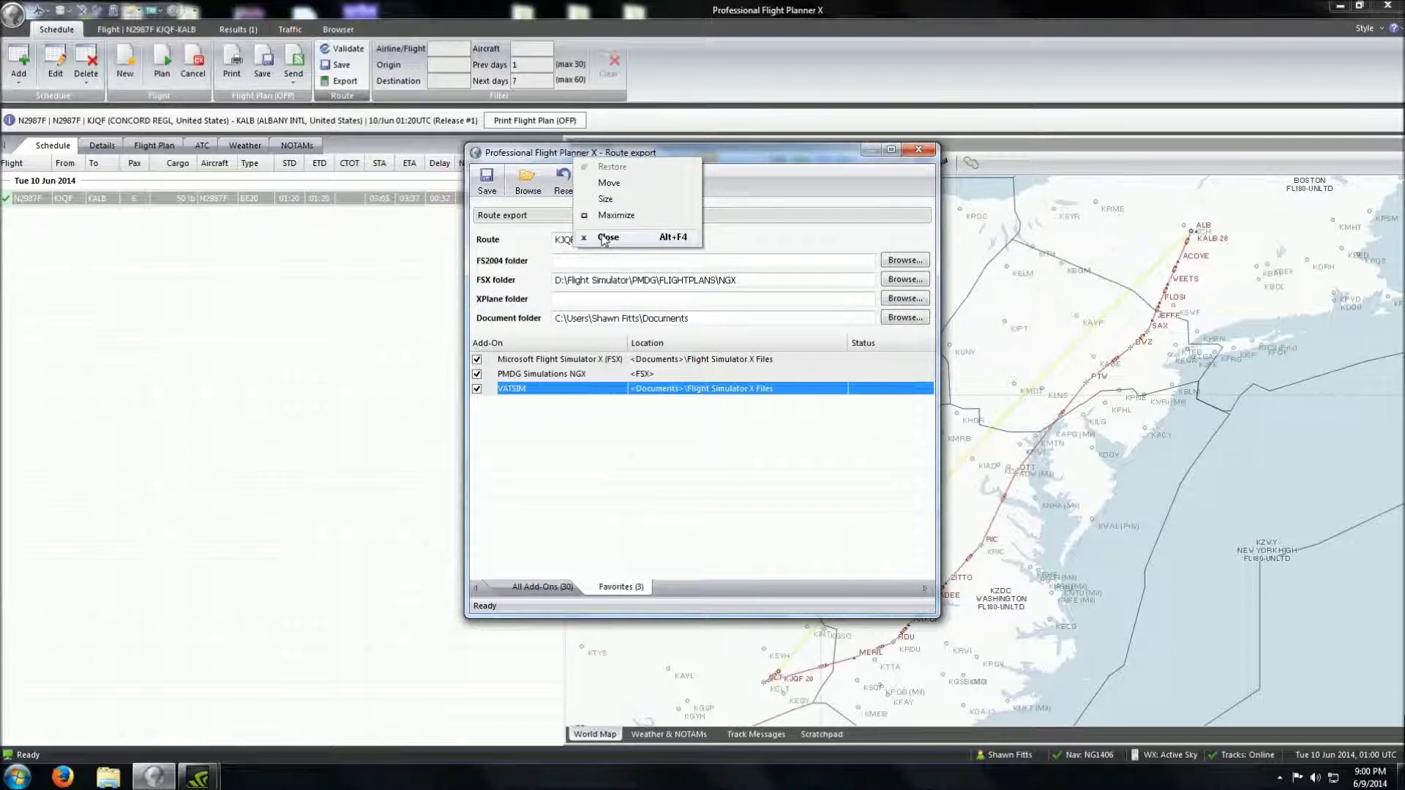
left_click(818, 202)
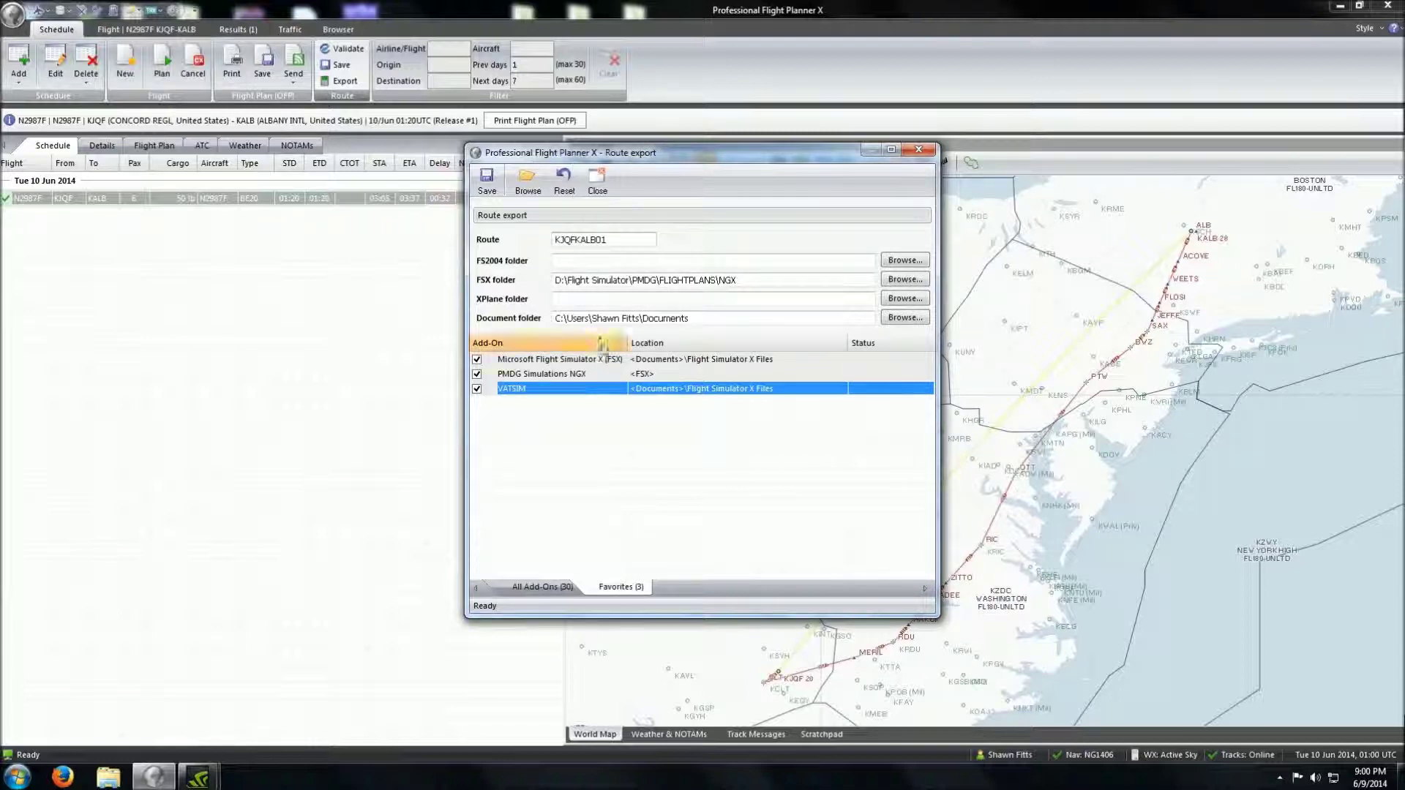
left_click(494, 187)
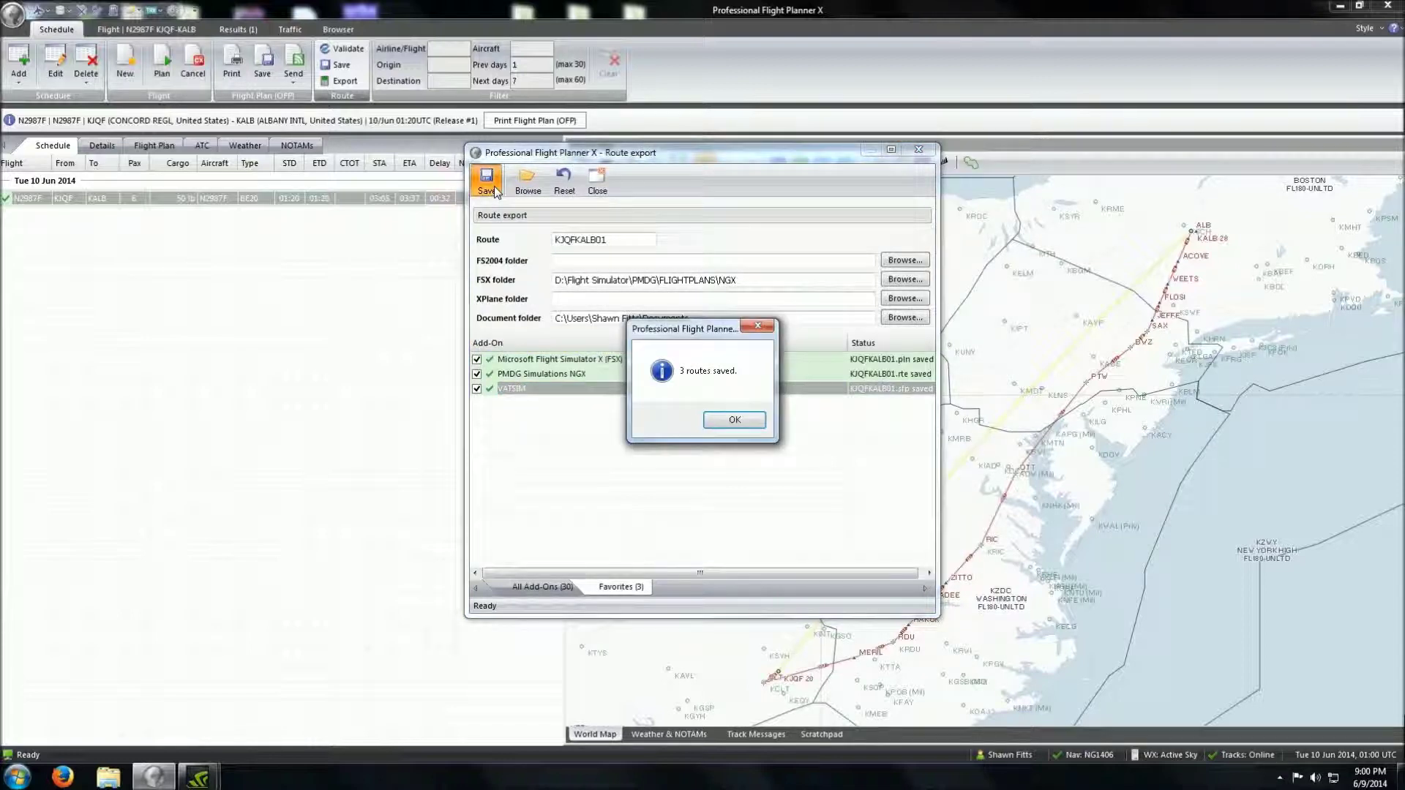
left_click(728, 422)
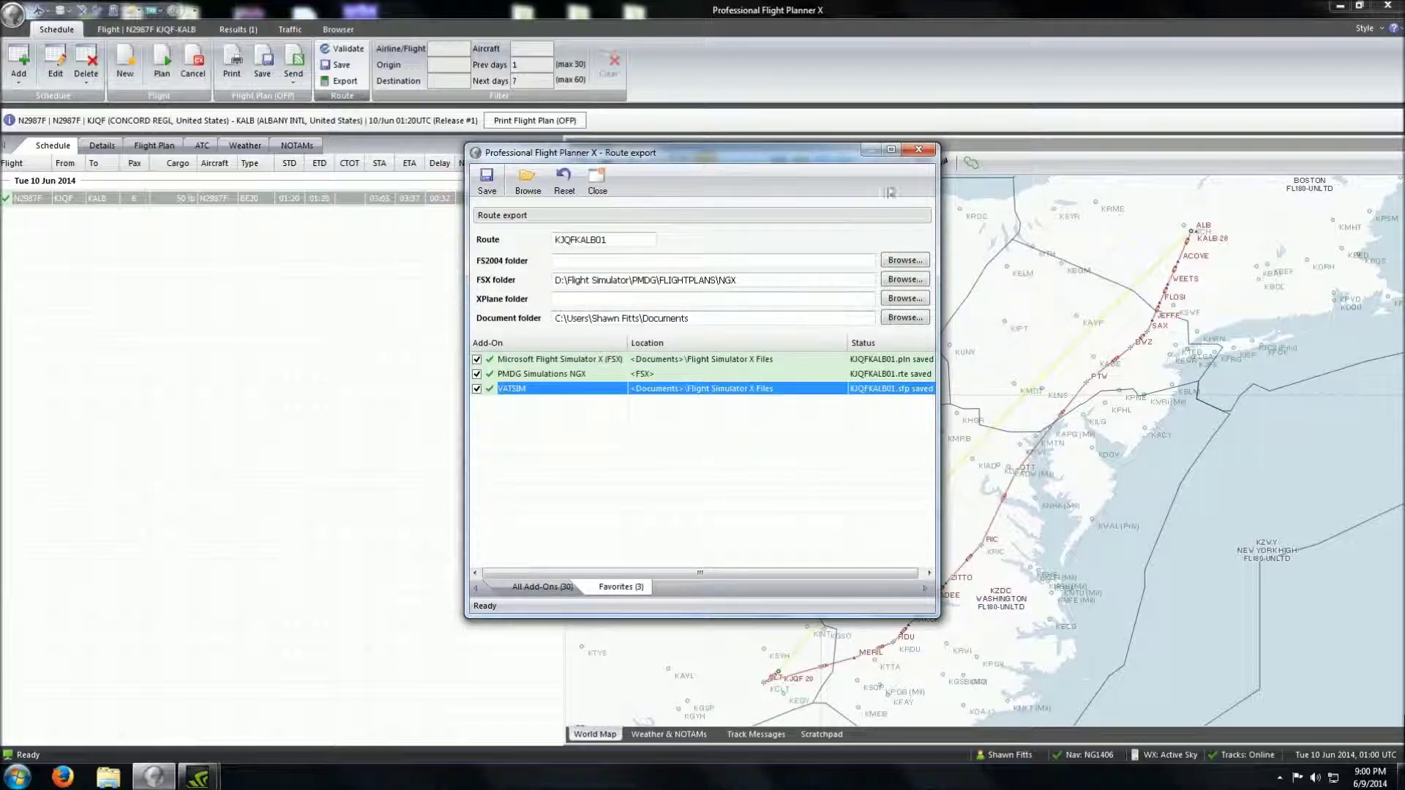
left_click(919, 151)
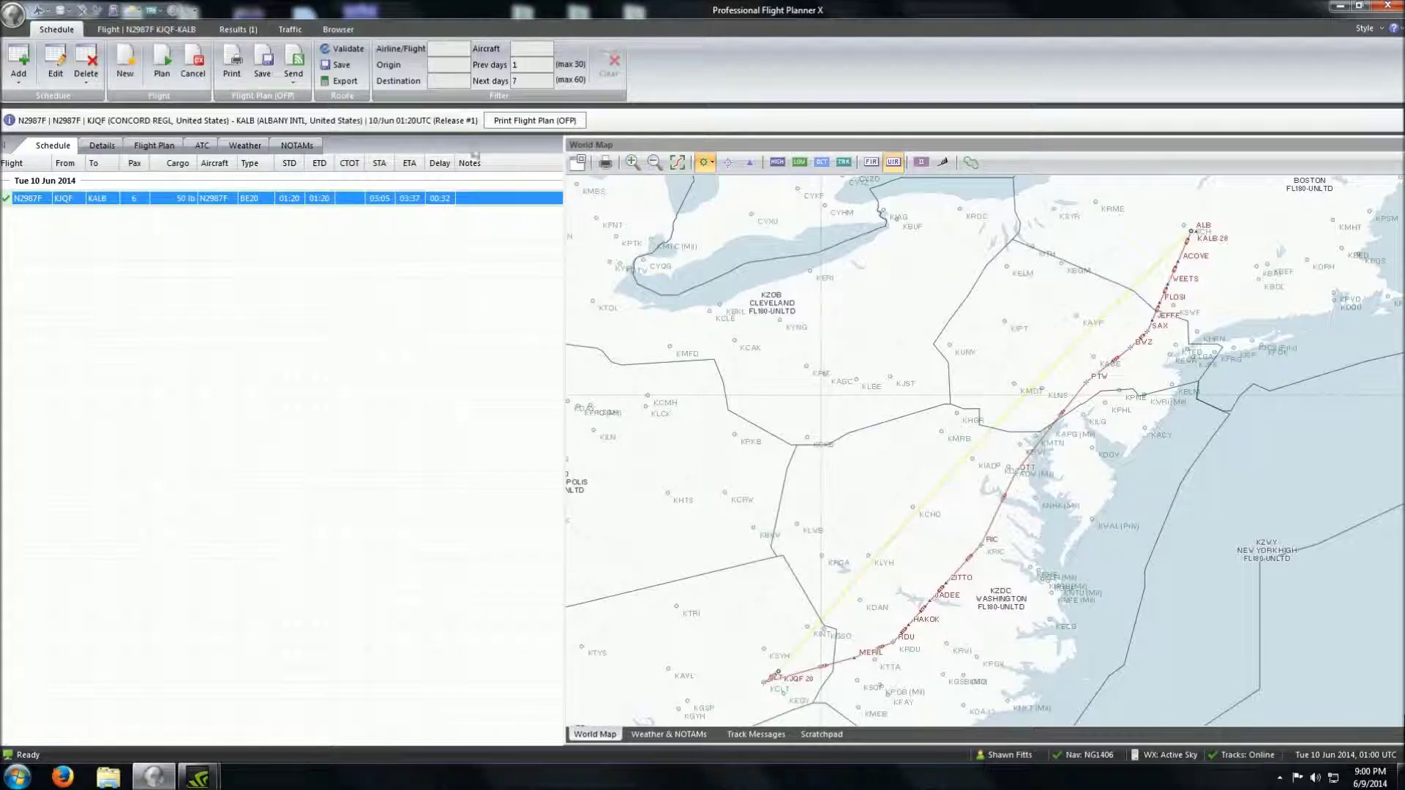
Print the OFP with Weather Briefing, NOTAMs and Wind charts to a Bullzip PDF
left_click(543, 125)
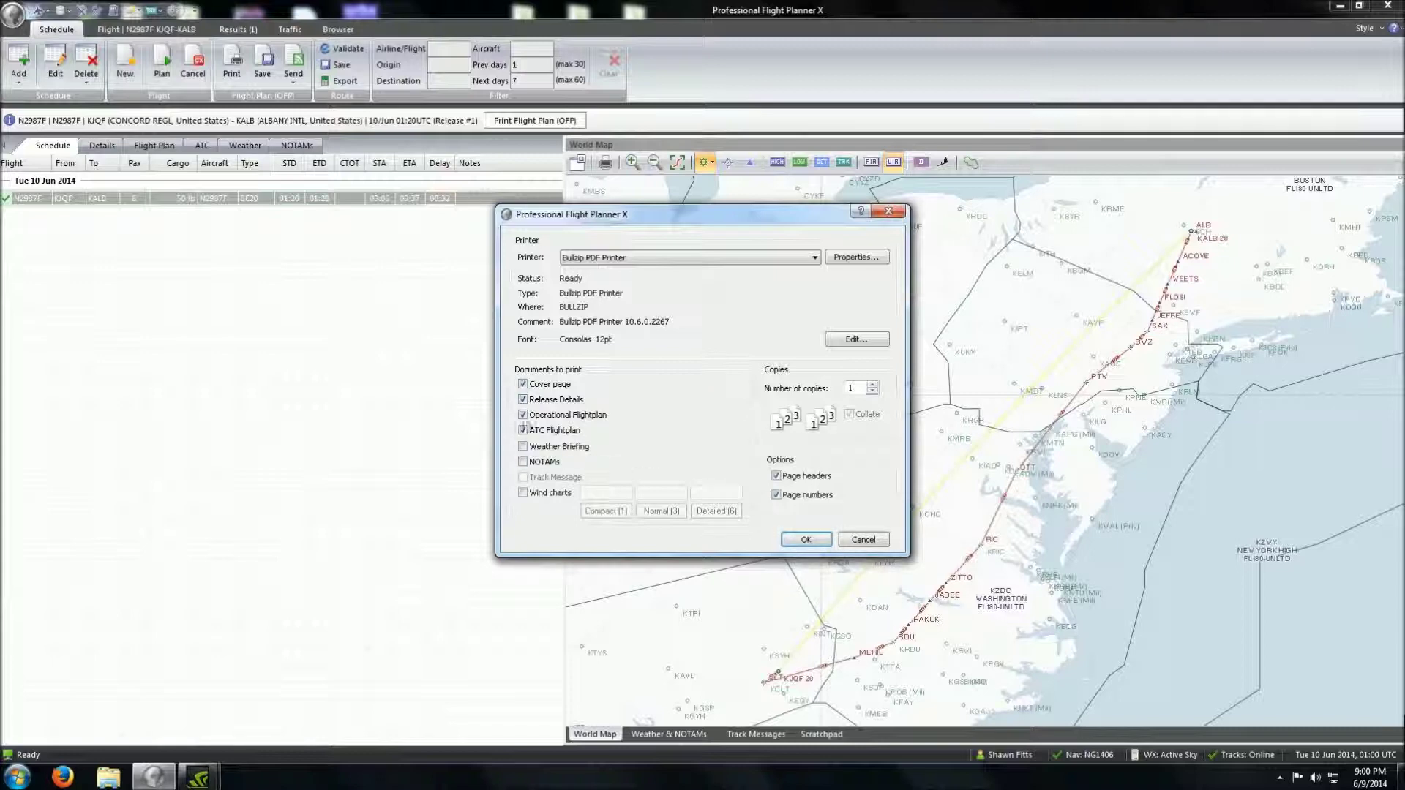
left_click(524, 446)
left_click(524, 462)
left_click(524, 493)
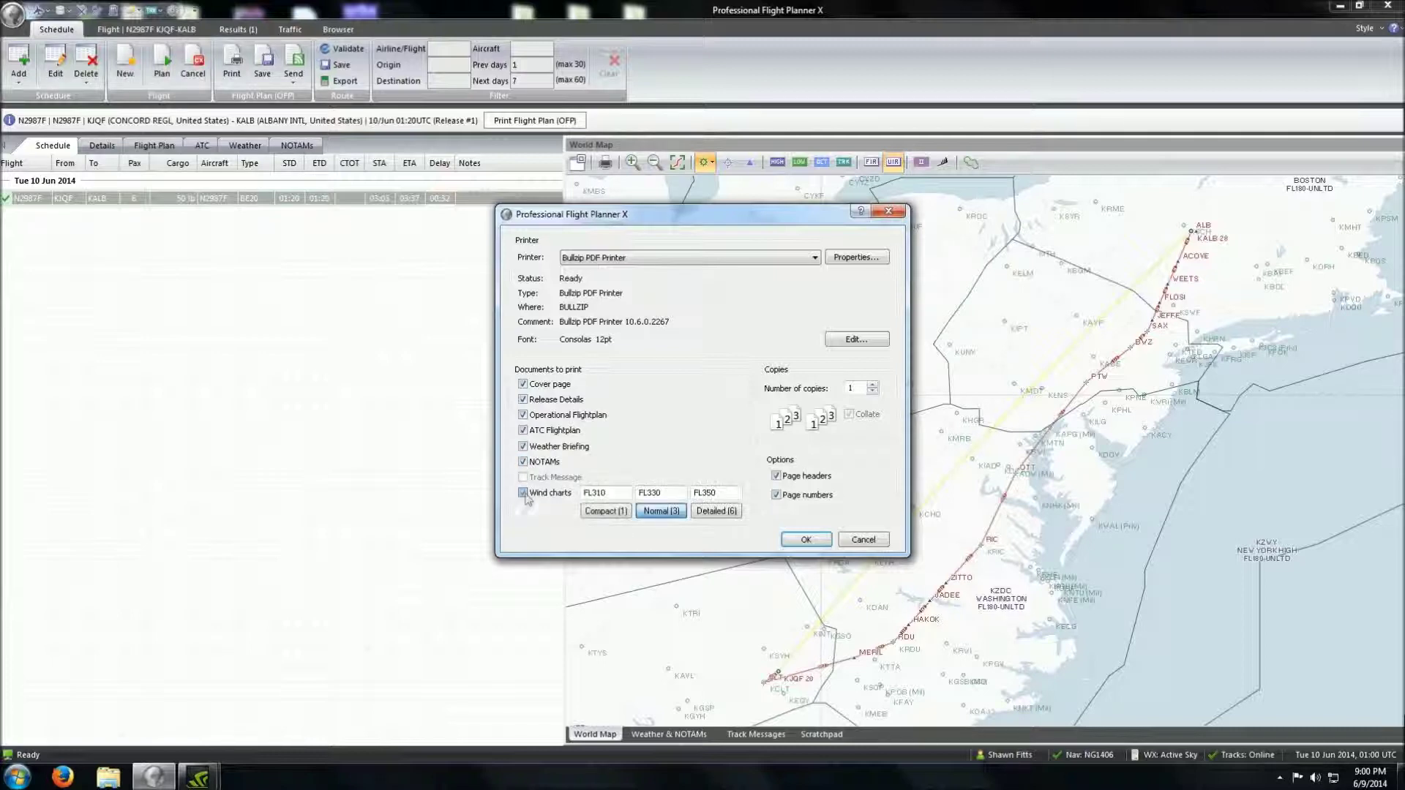
left_click(794, 543)
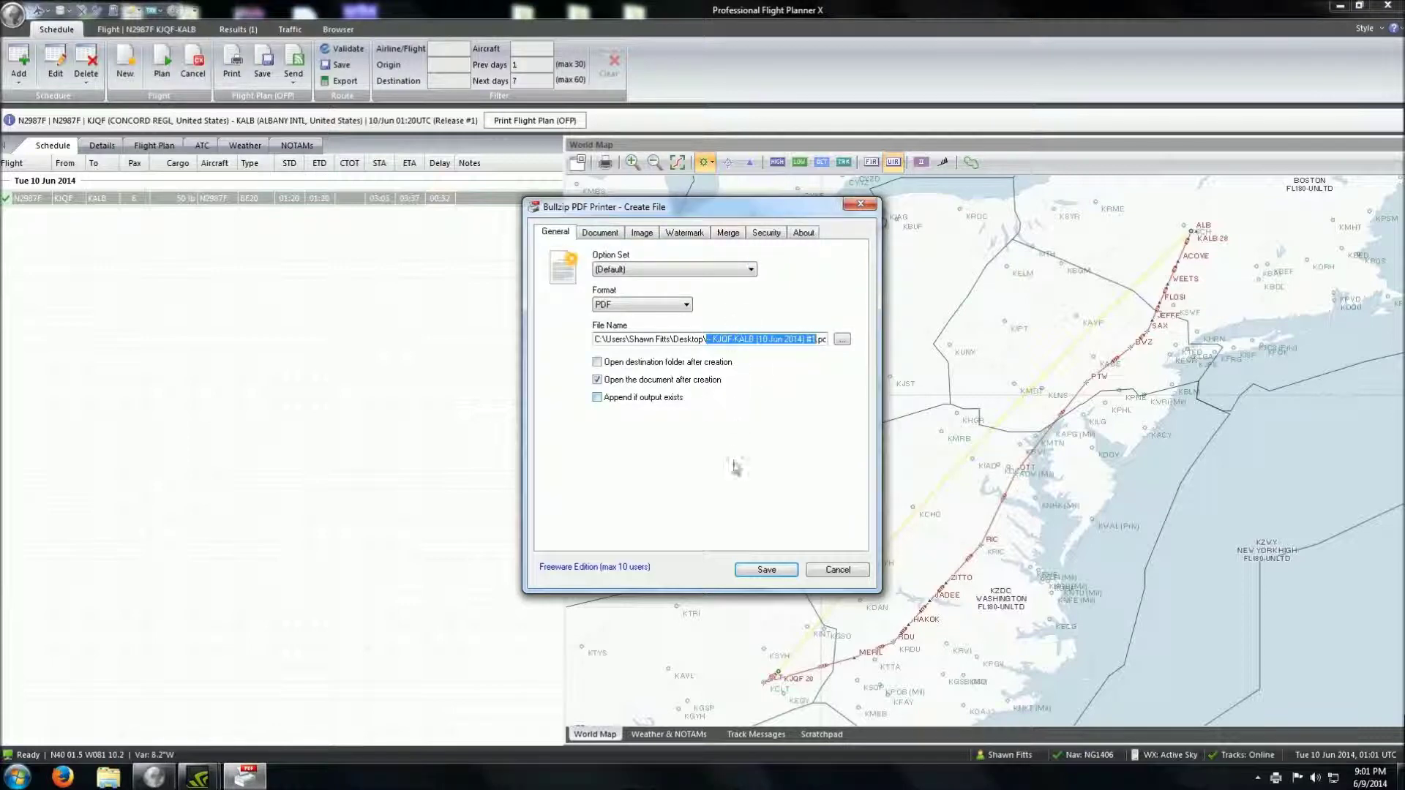
left_click(766, 570)
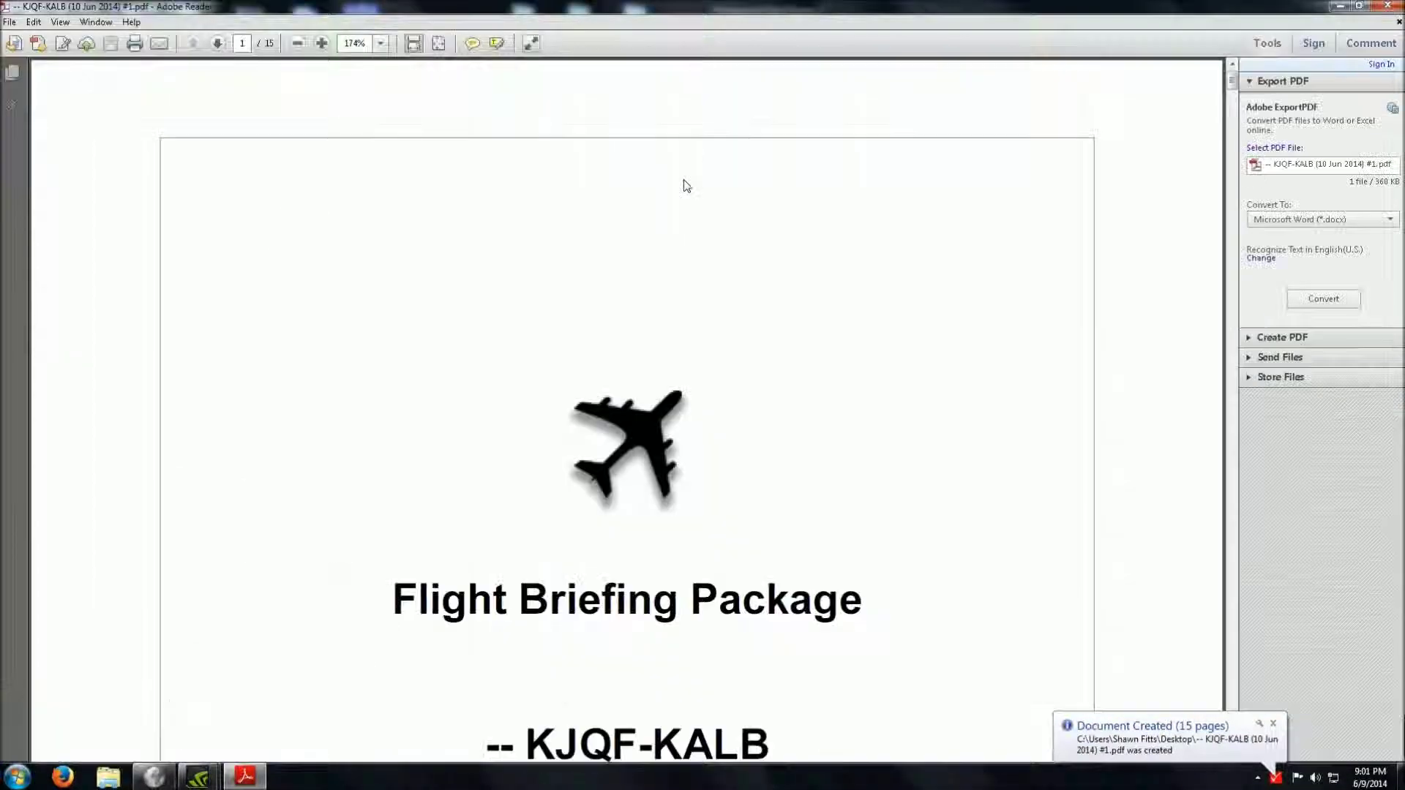
Scroll the briefing PDF from the cover past the release details and fuel pages
scroll(728, 254, "down", 5)
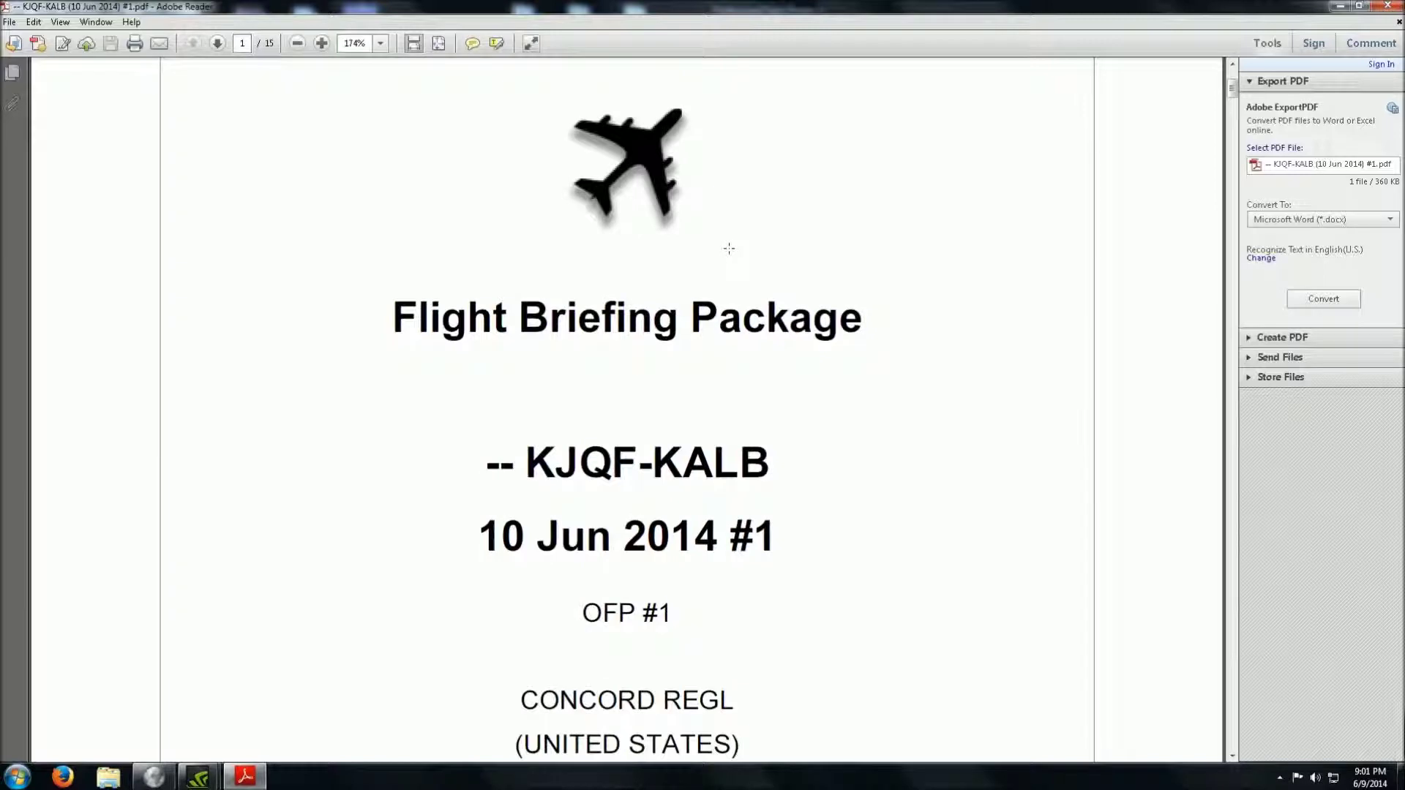
scroll(729, 249, "down", 4)
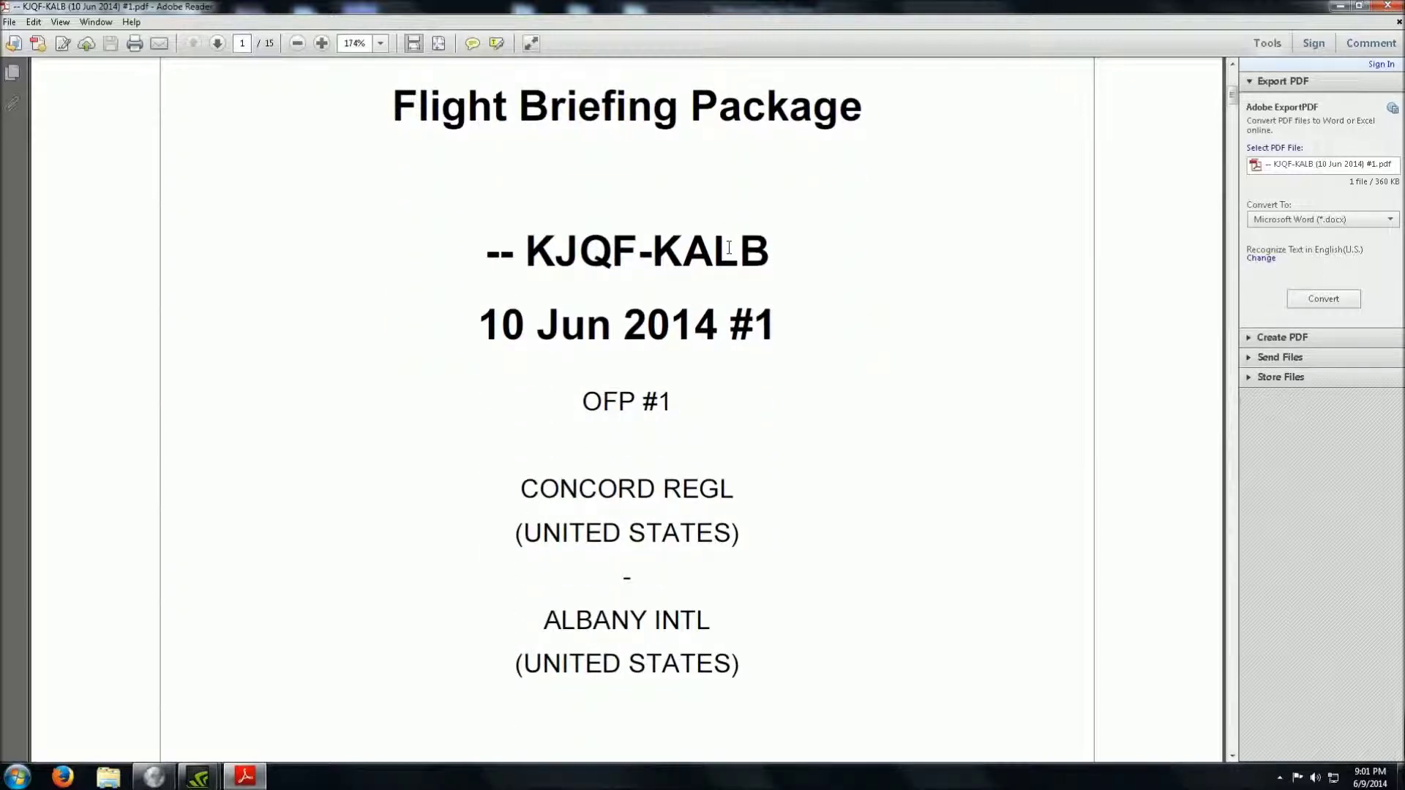
scroll(729, 247, "down", 1)
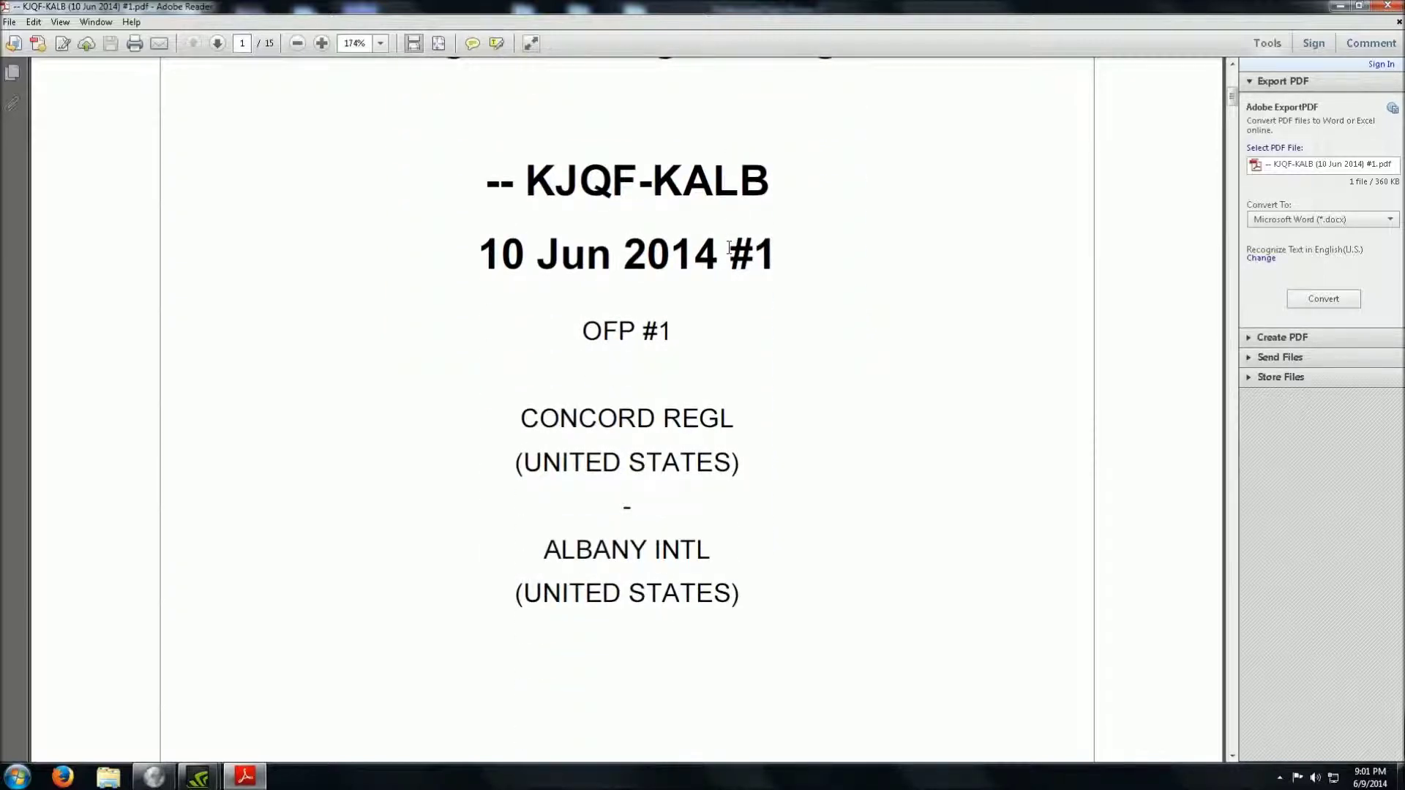
scroll(729, 249, "down", 5)
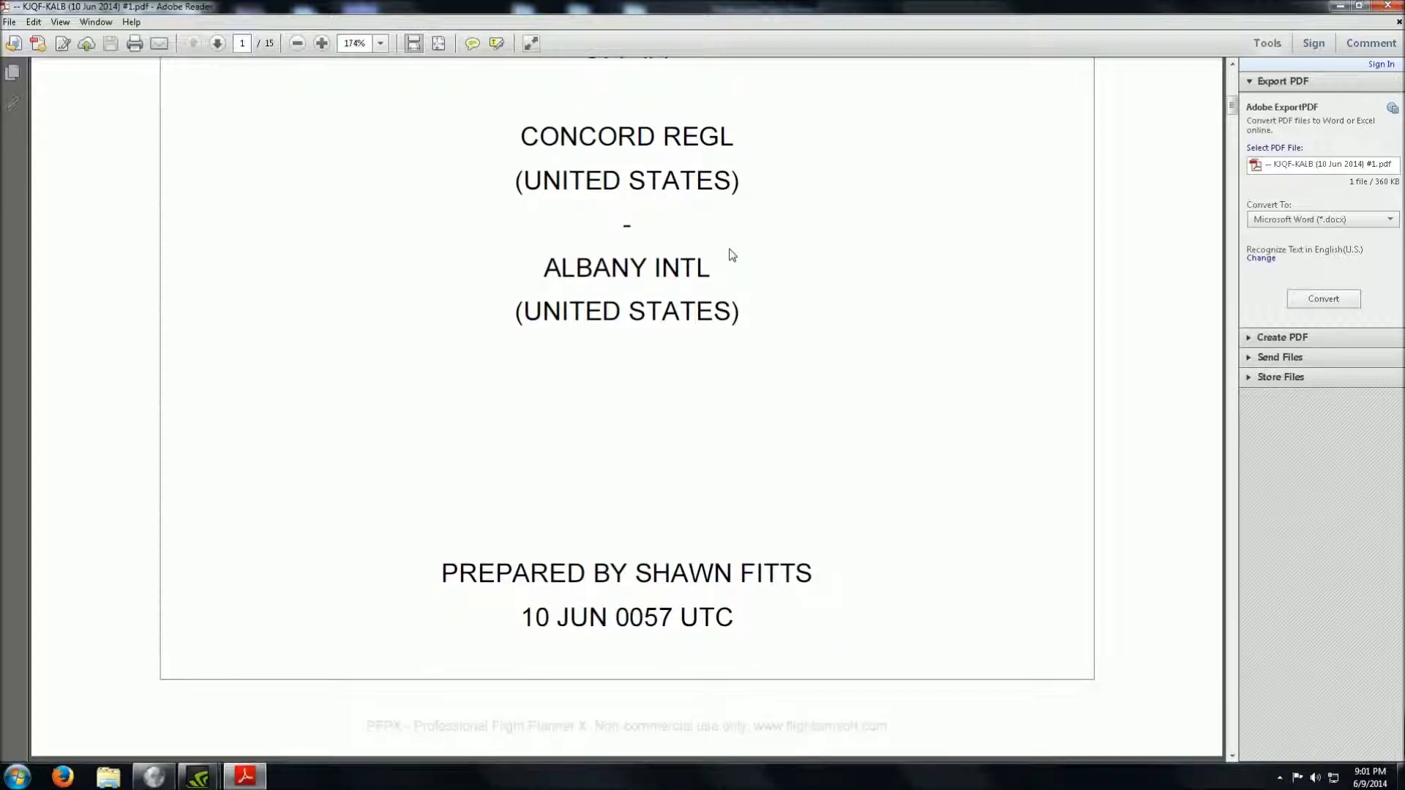
scroll(730, 251, "down", 7)
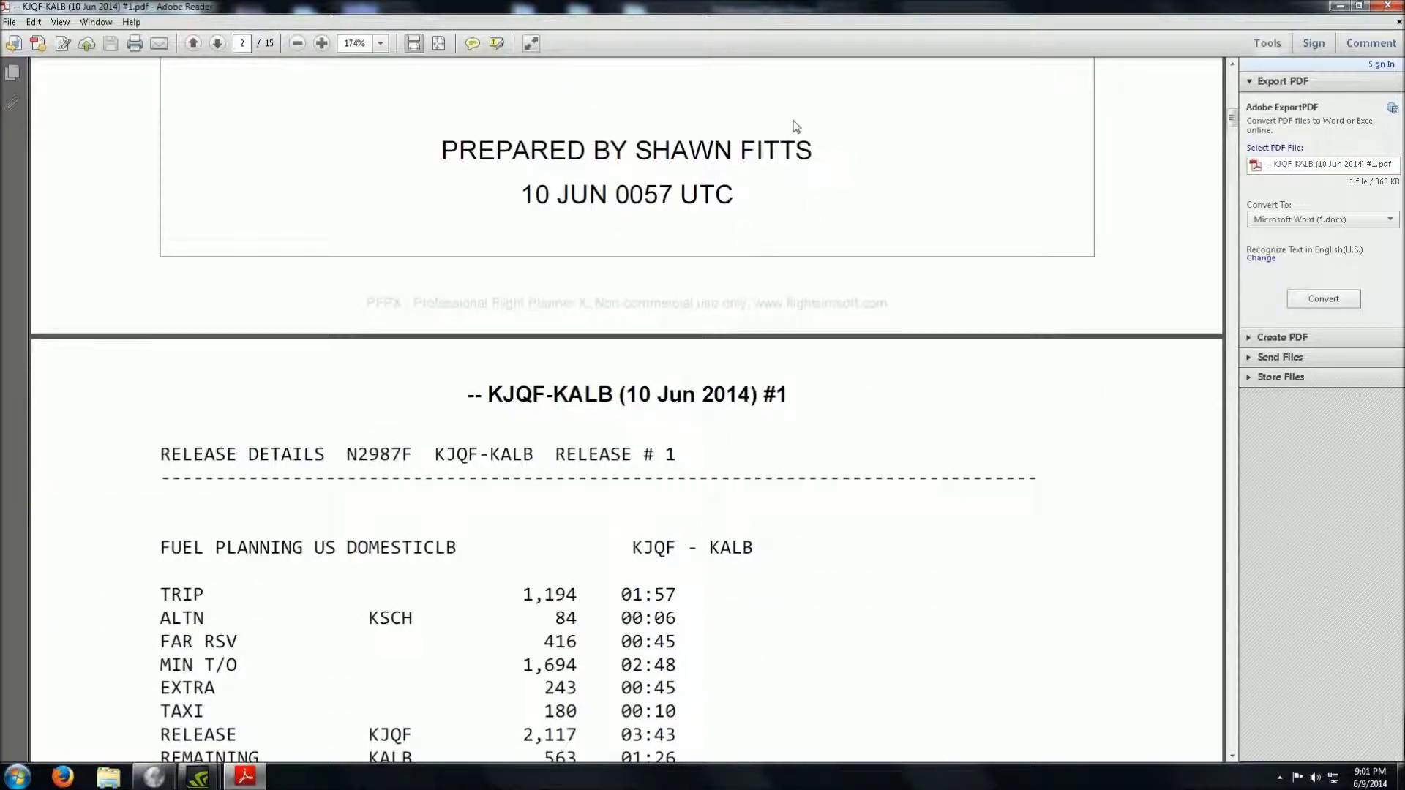
scroll(771, 180, "down", 5)
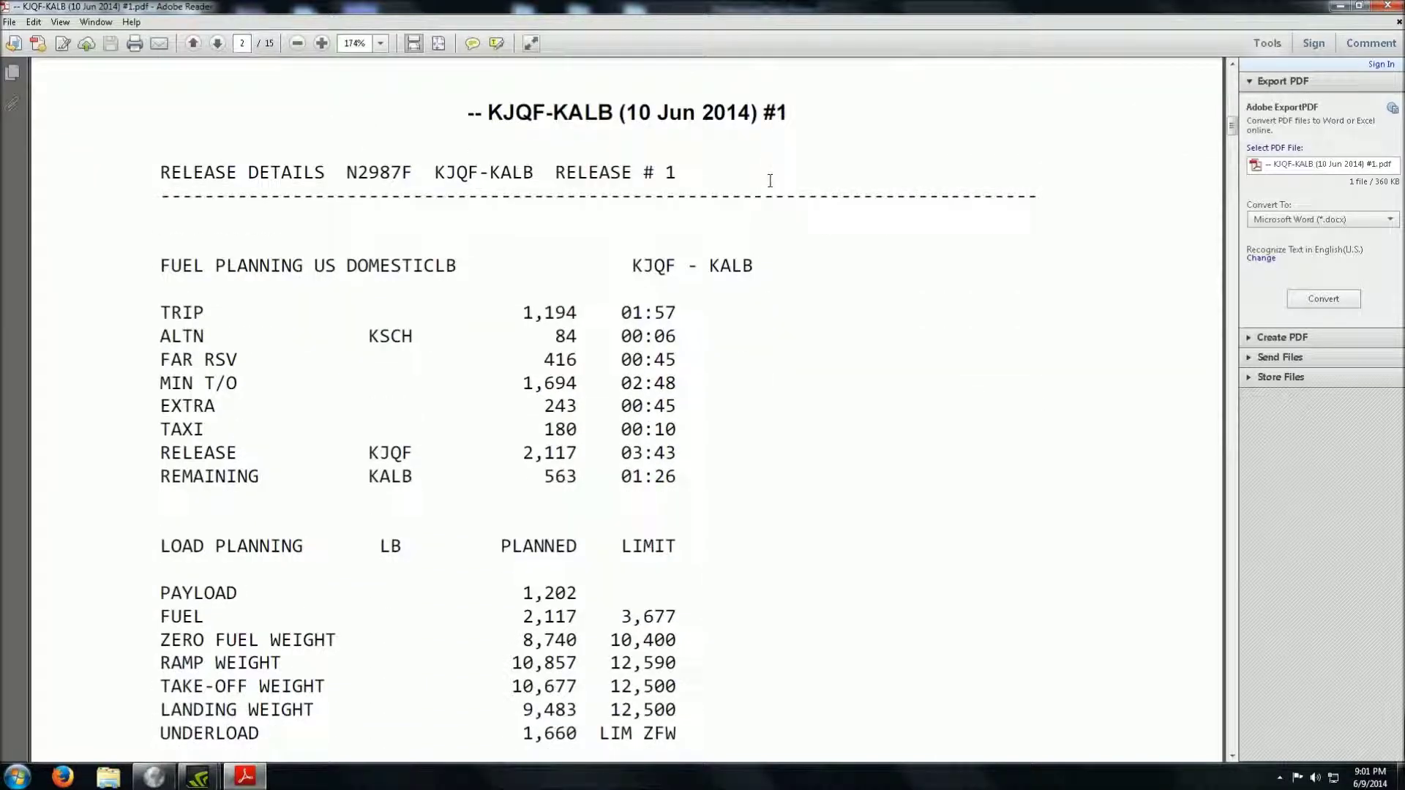
scroll(770, 181, "down", 5)
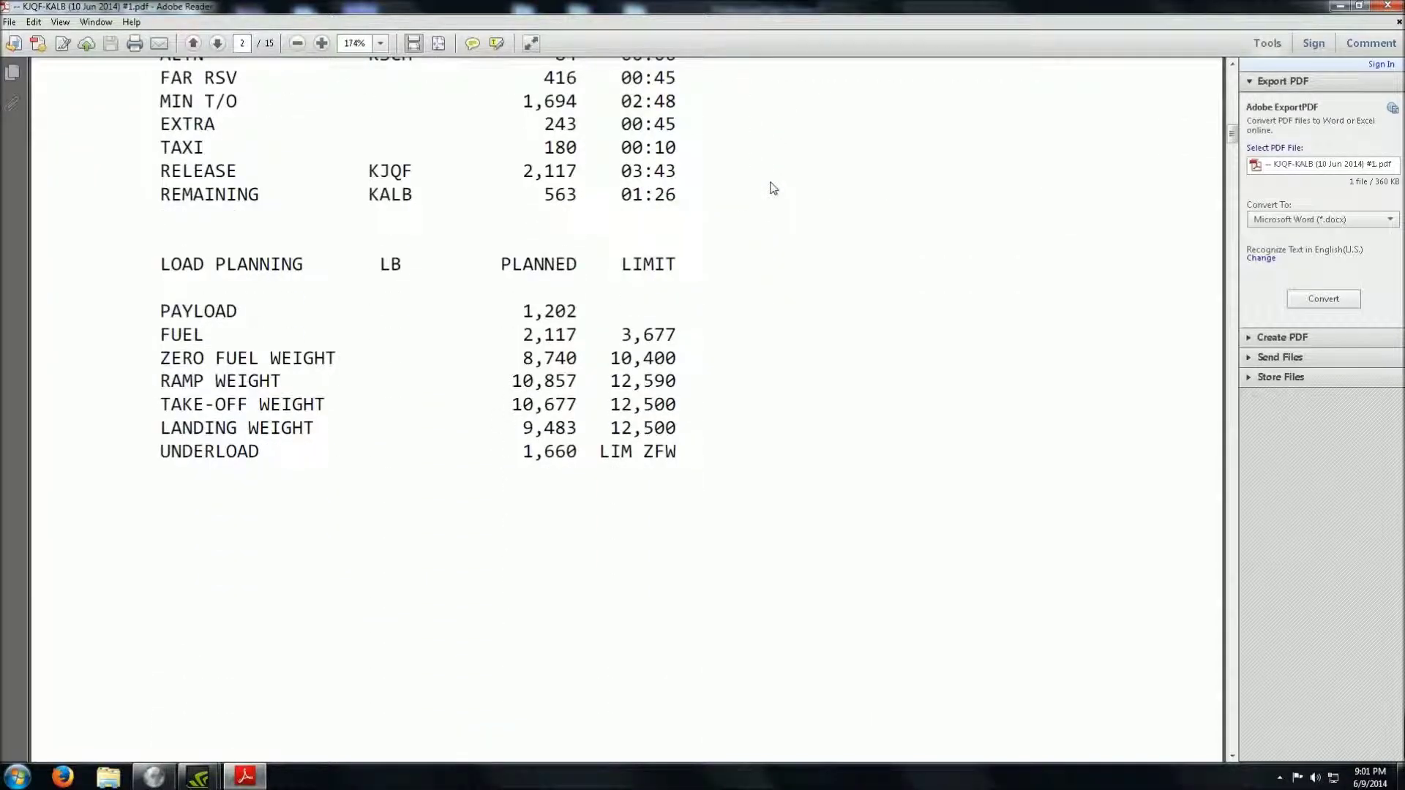
scroll(772, 188, "down", 3)
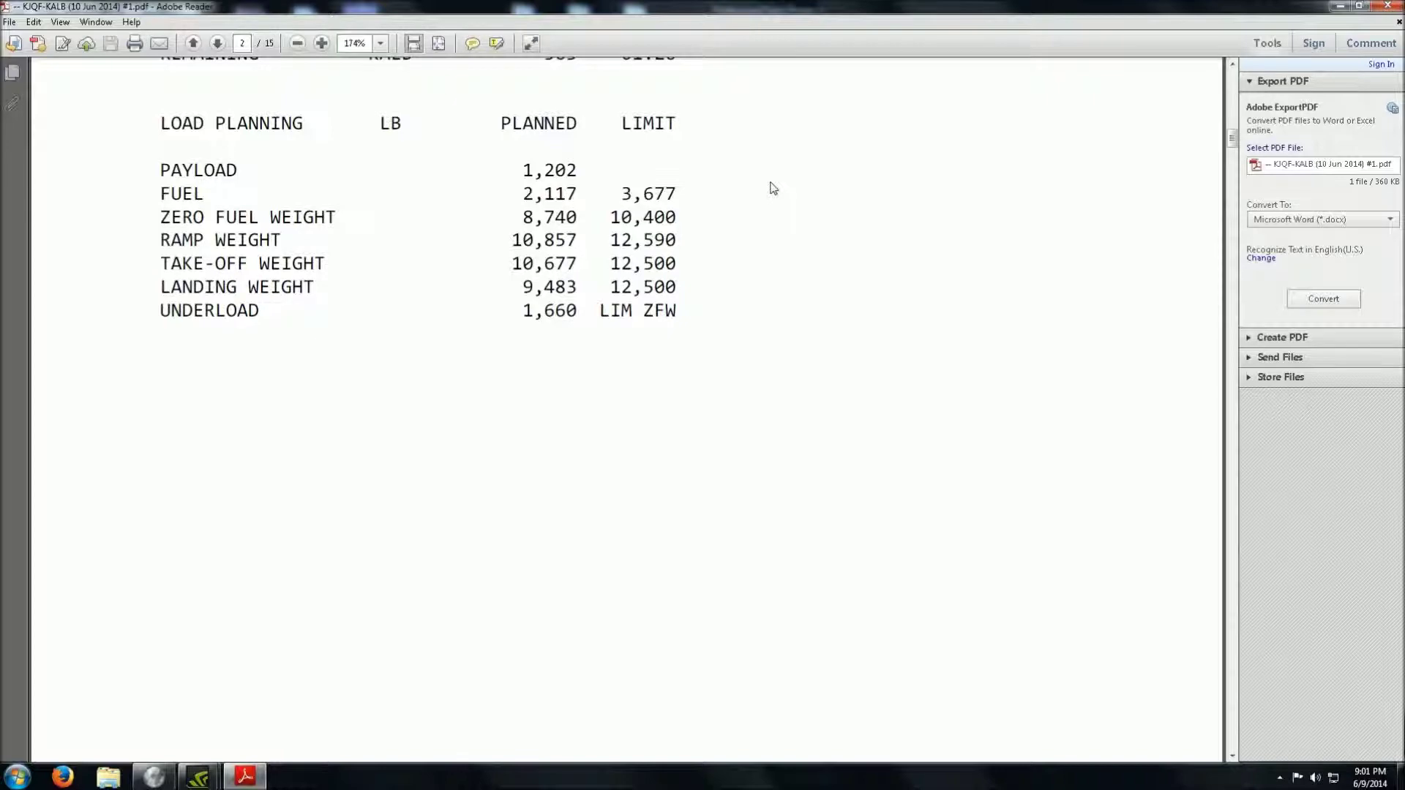
scroll(773, 188, "down", 3)
scroll(773, 188, "down", 15)
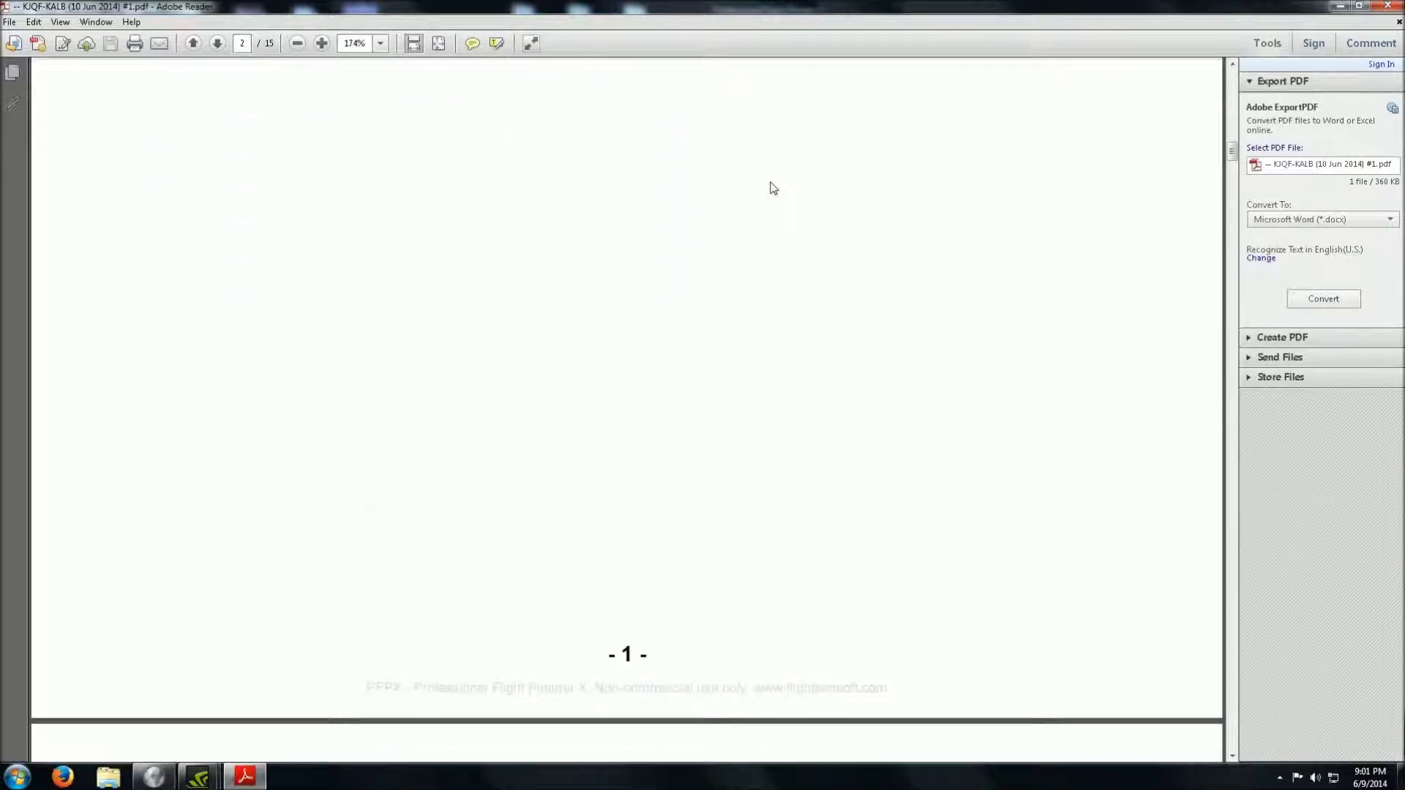
scroll(773, 188, "down", 5)
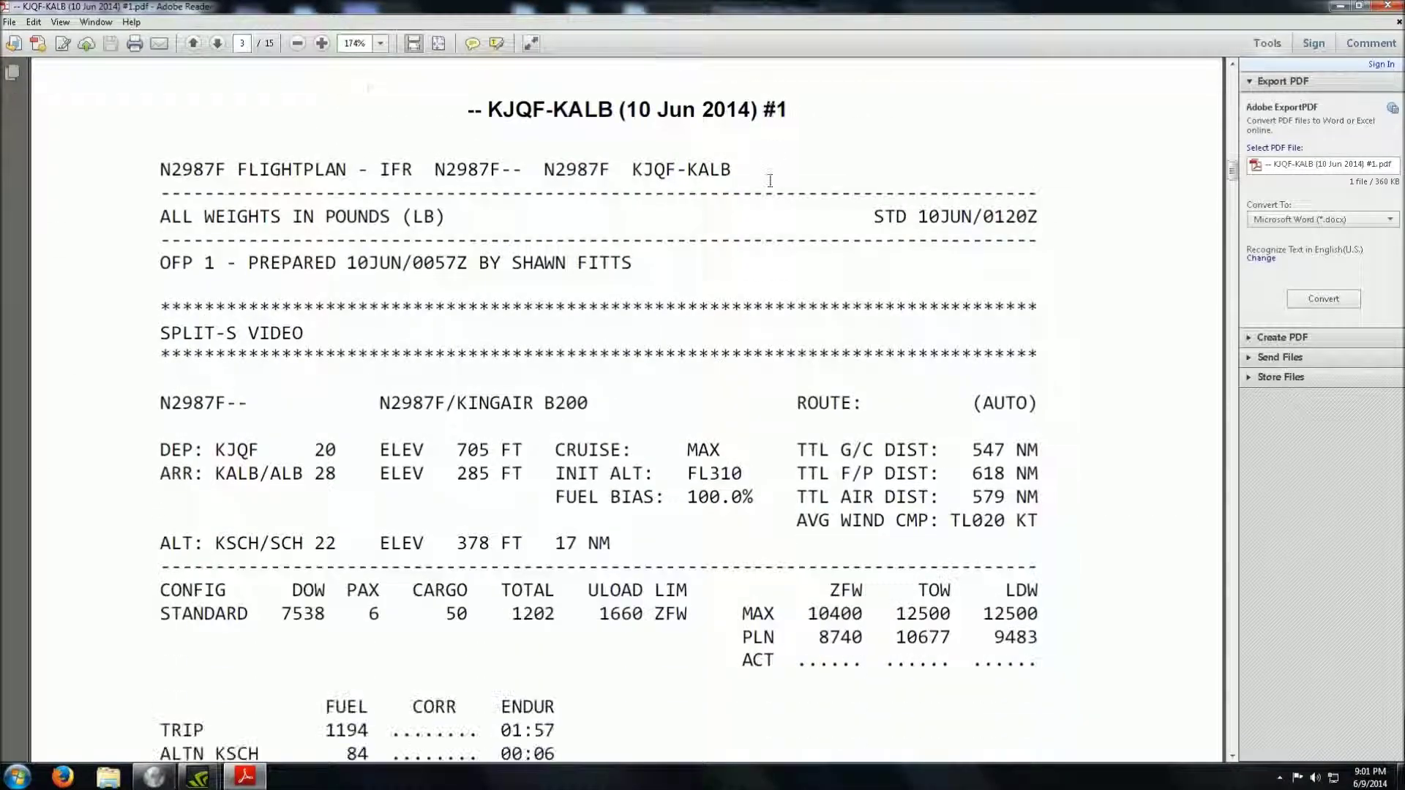
scroll(696, 220, "down", 1)
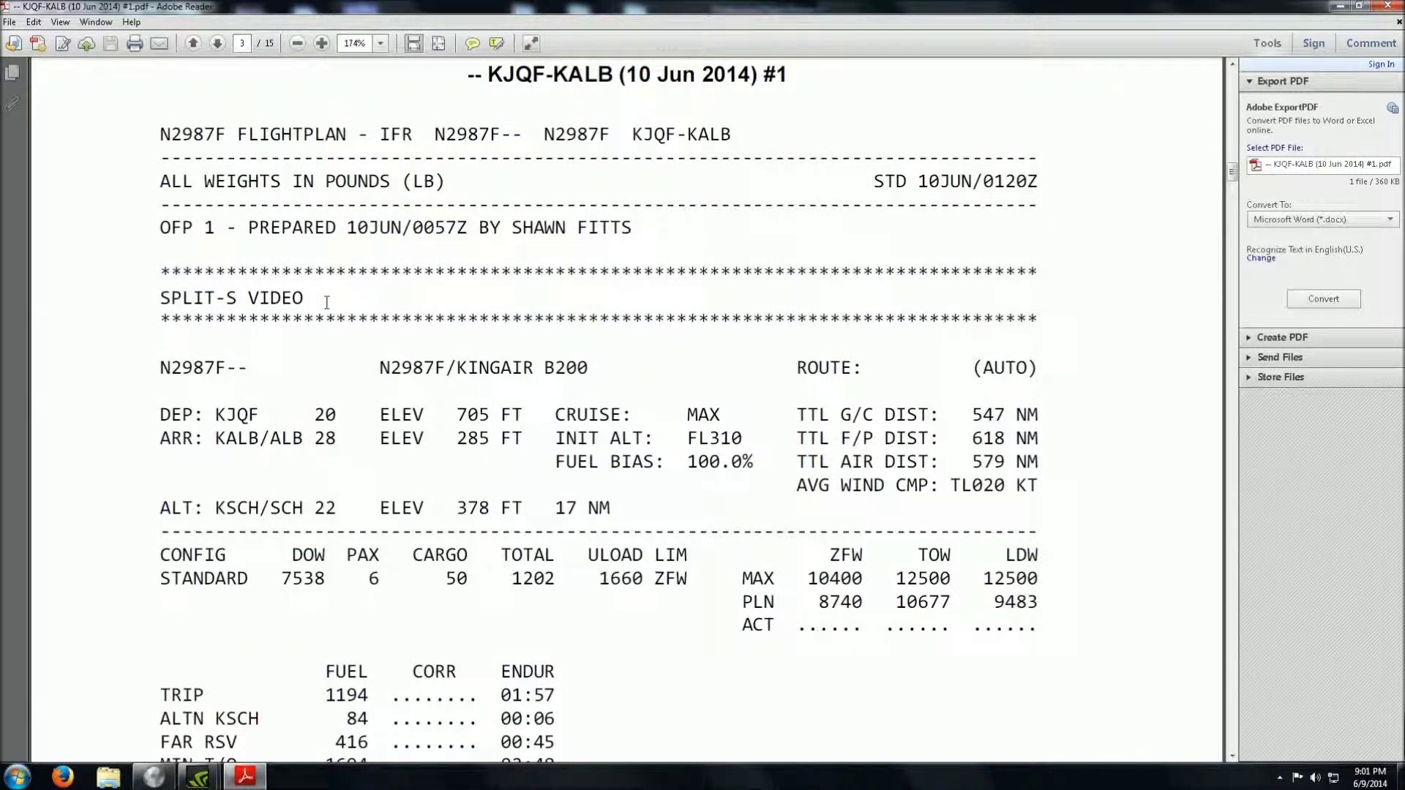
Briefly highlight the SPLIT-S VIDEO line, then continue to page 4's waypoint log ending at KALB/28
left_click_drag(331, 298, 361, 274)
left_click(467, 280)
scroll(468, 285, "down", 3)
scroll(479, 294, "down", 1)
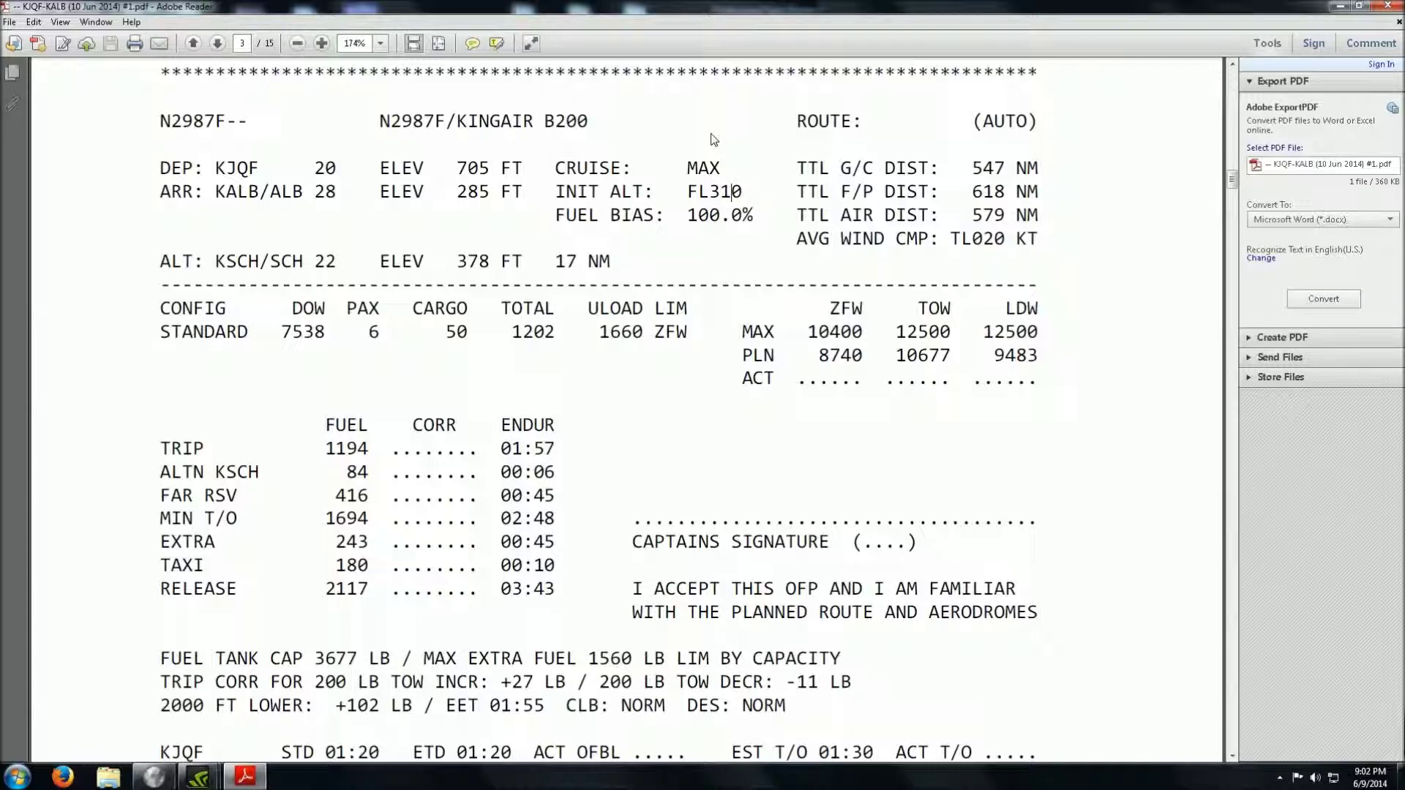
scroll(712, 136, "down", 3)
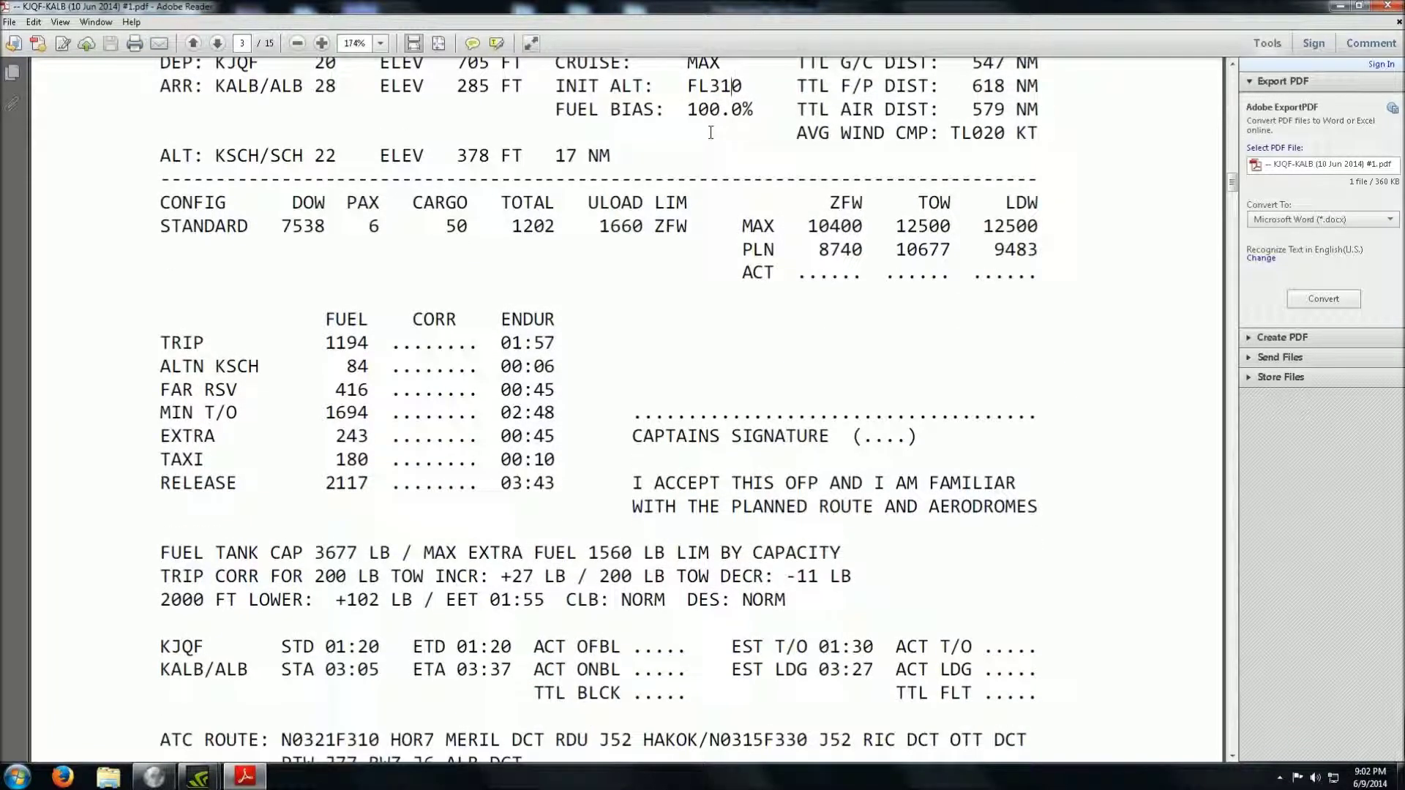
scroll(711, 133, "down", 1)
scroll(711, 132, "down", 2)
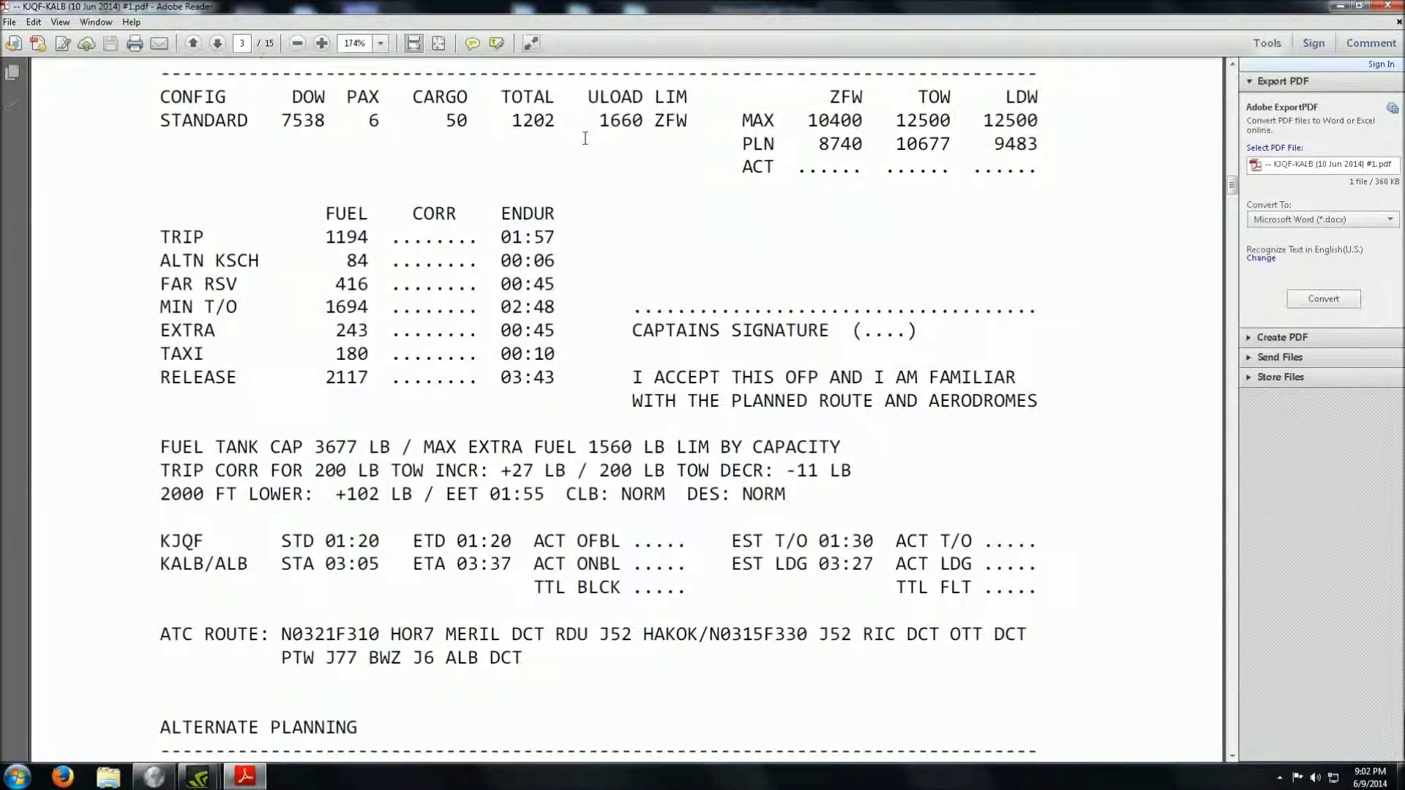
scroll(586, 139, "down", 3)
scroll(585, 146, "down", 20)
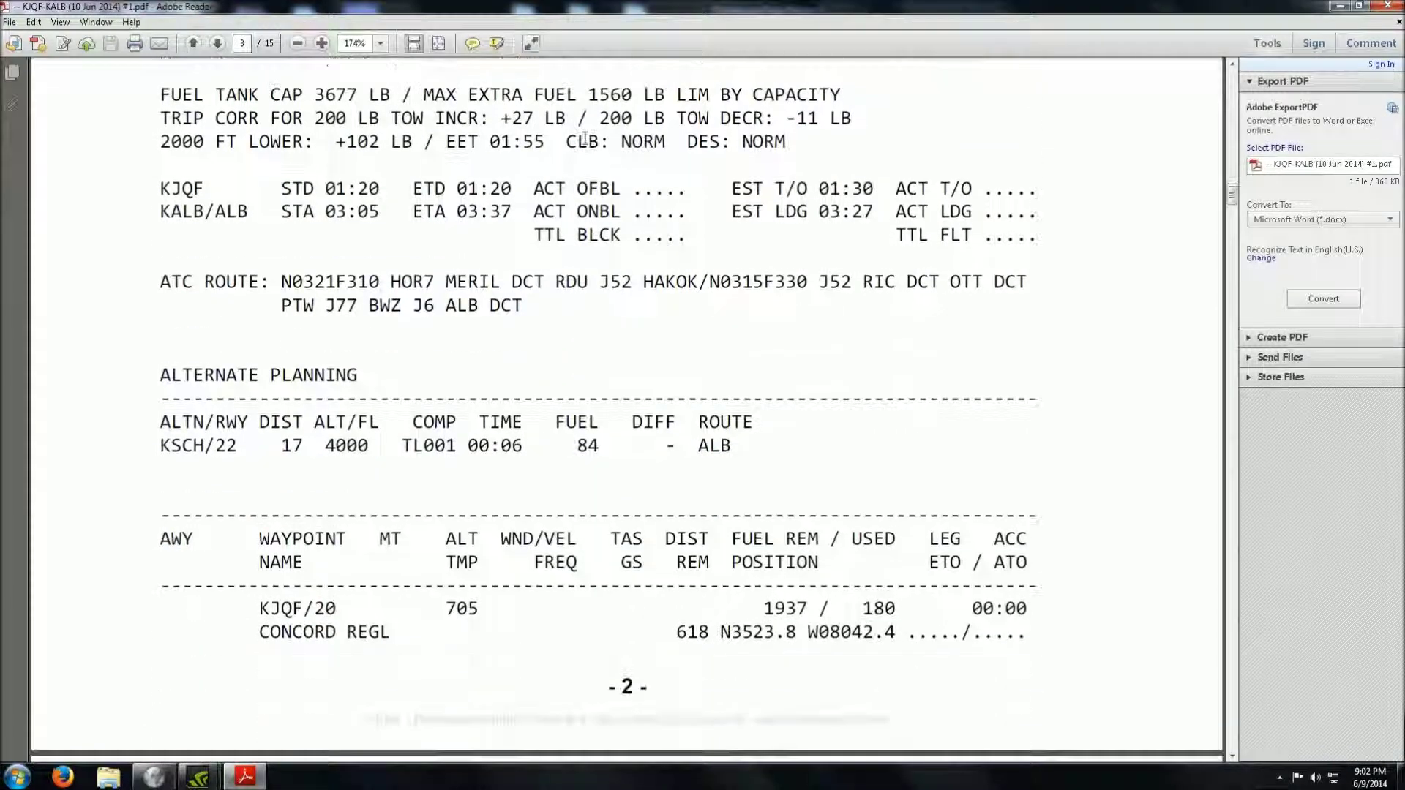
scroll(586, 139, "down", 20)
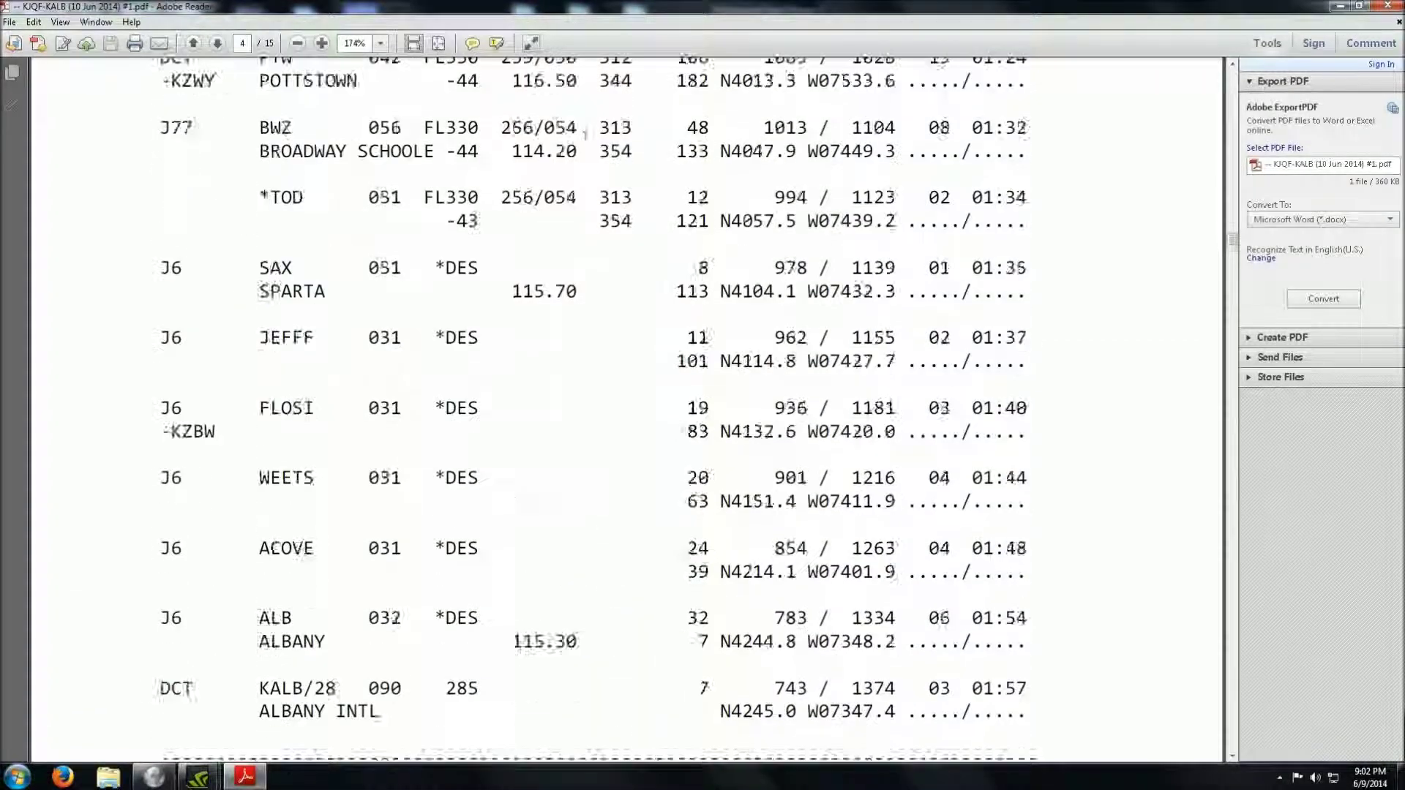
Scroll through the wind table to page 8's KJQF, KALB and KSCH METARs and TAFs
scroll(589, 146, "down", 20)
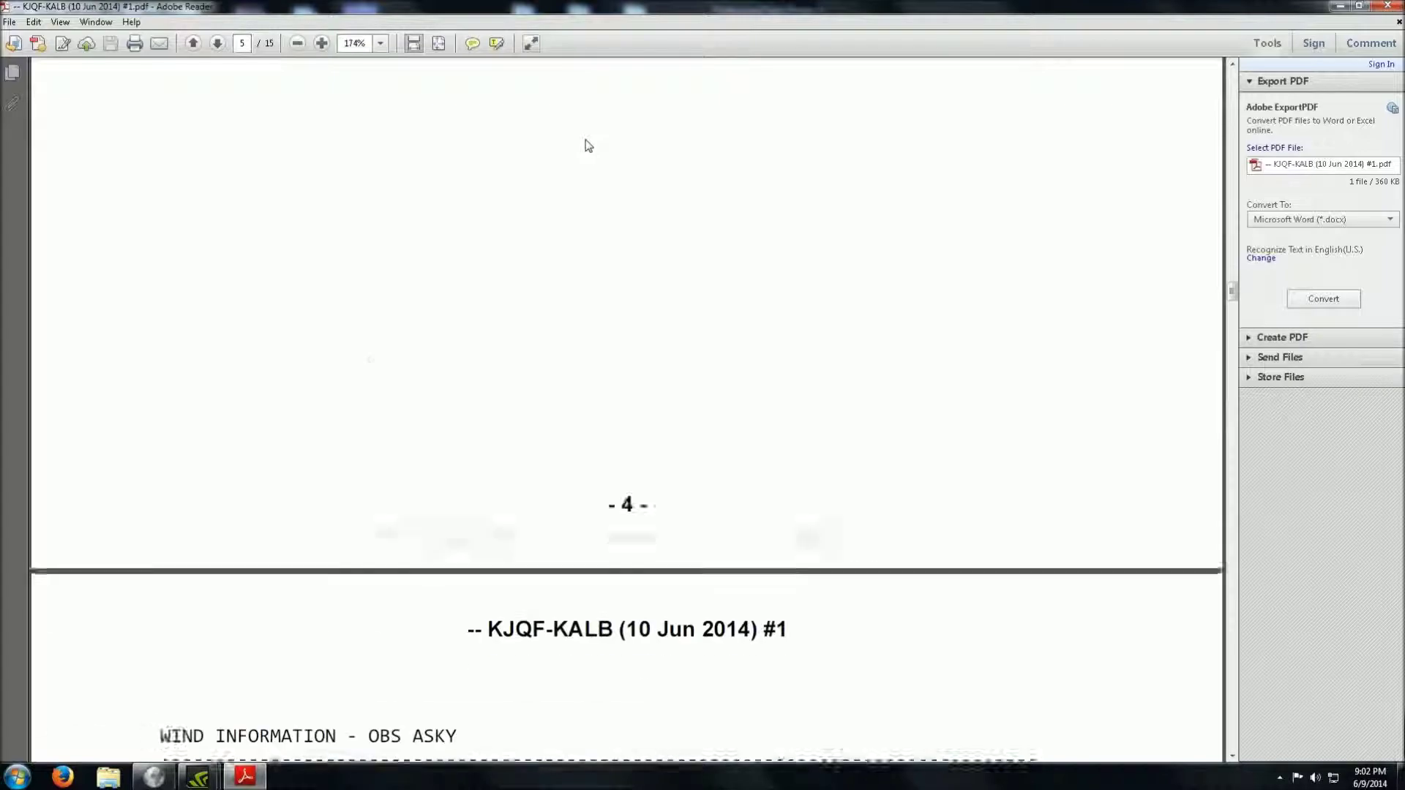
scroll(587, 143, "down", 6)
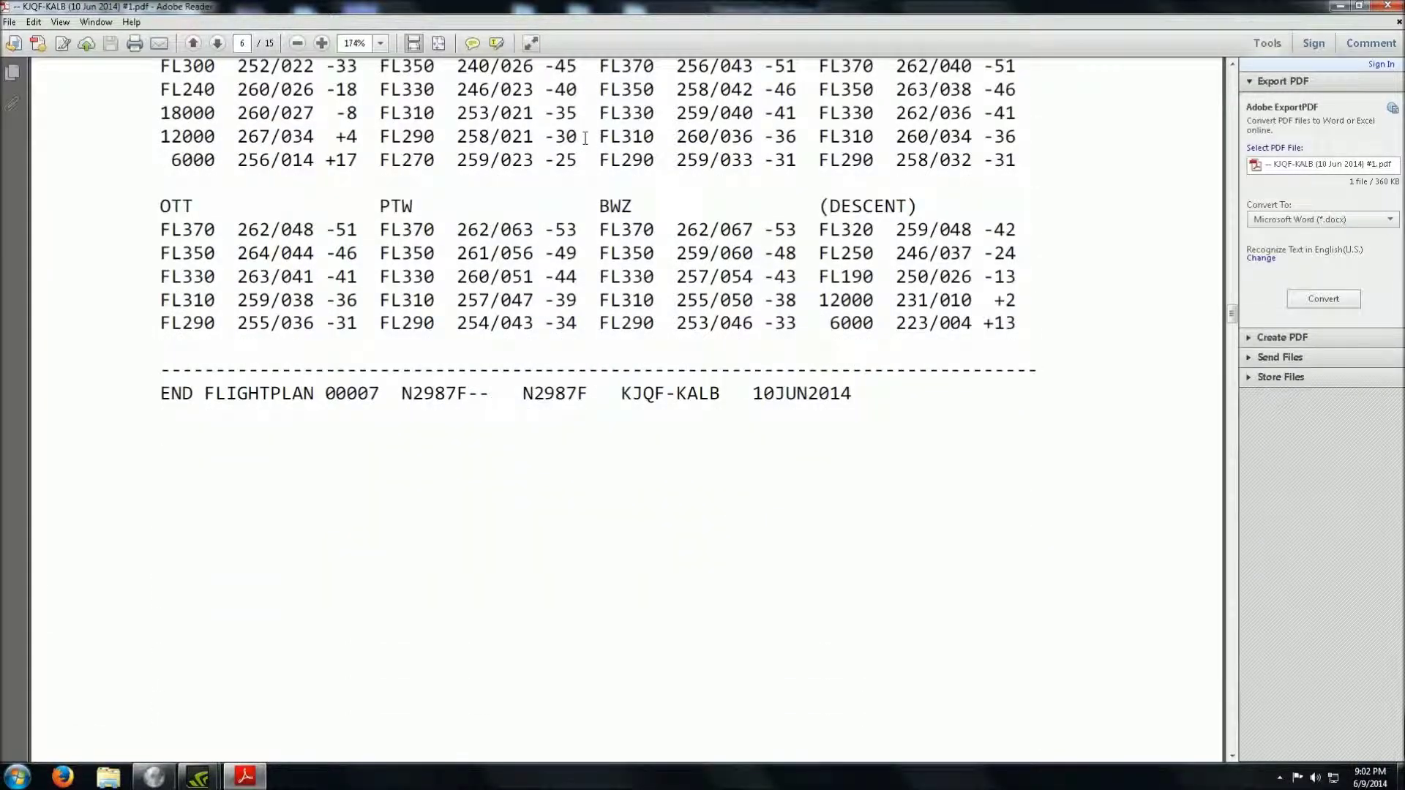
scroll(585, 138, "up", 3)
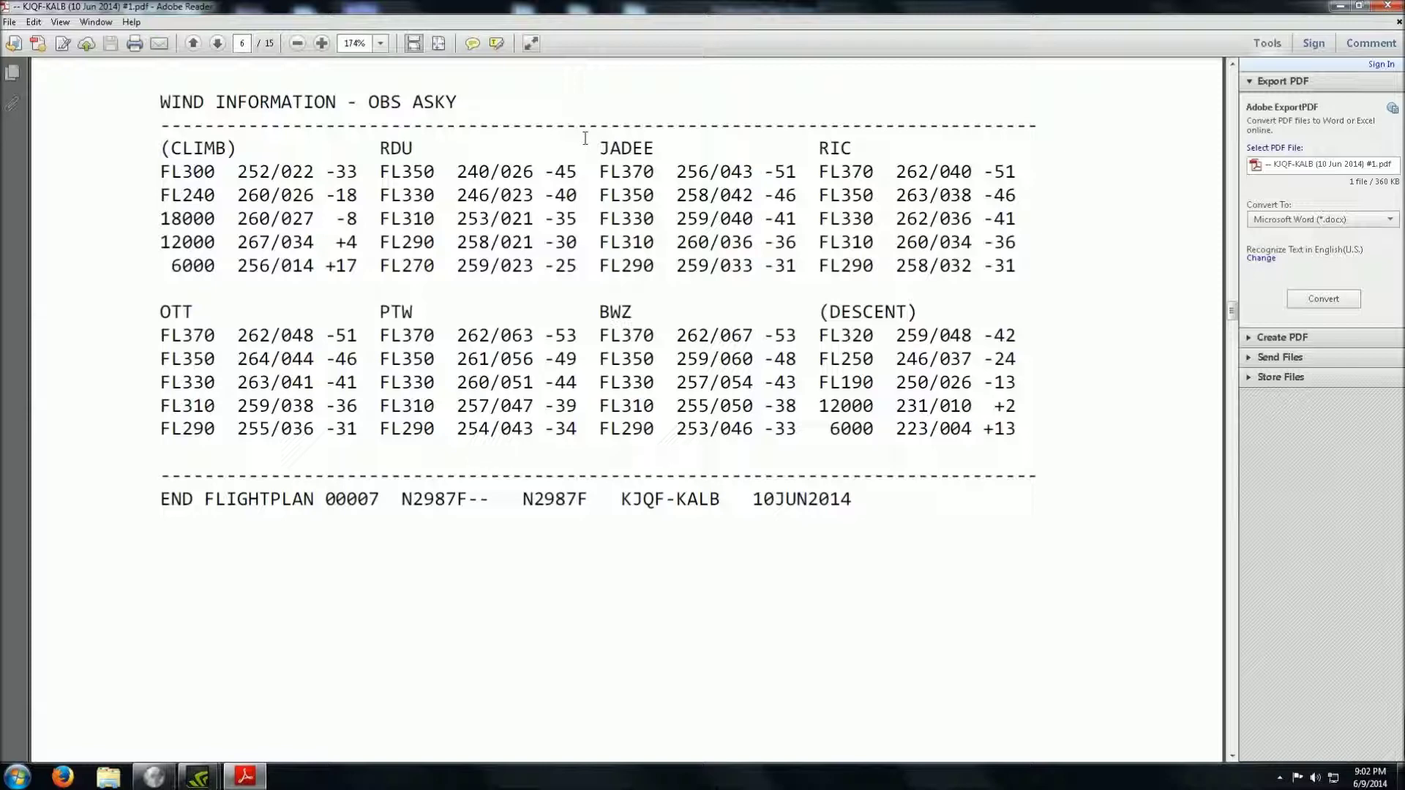
scroll(587, 142, "down", 20)
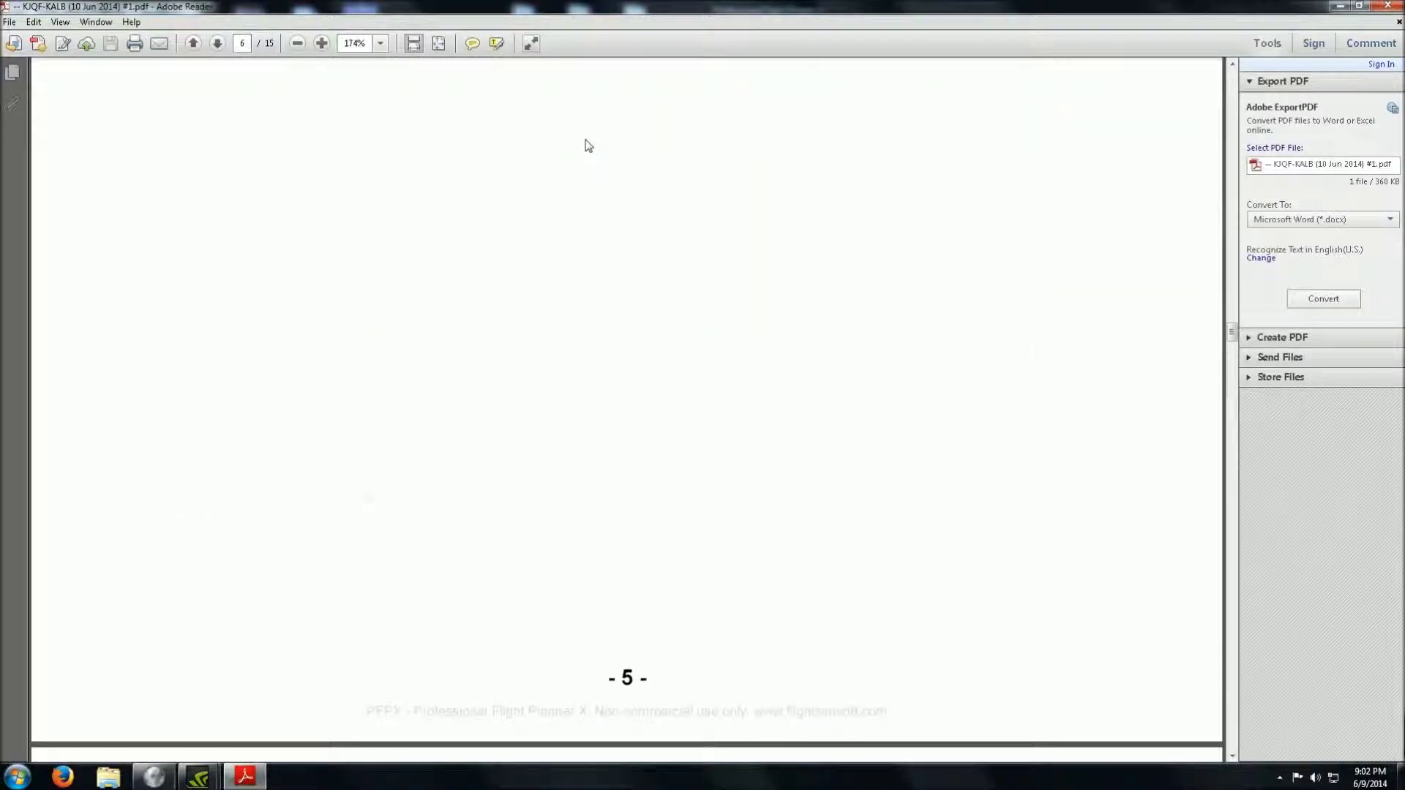
scroll(588, 145, "down", 20)
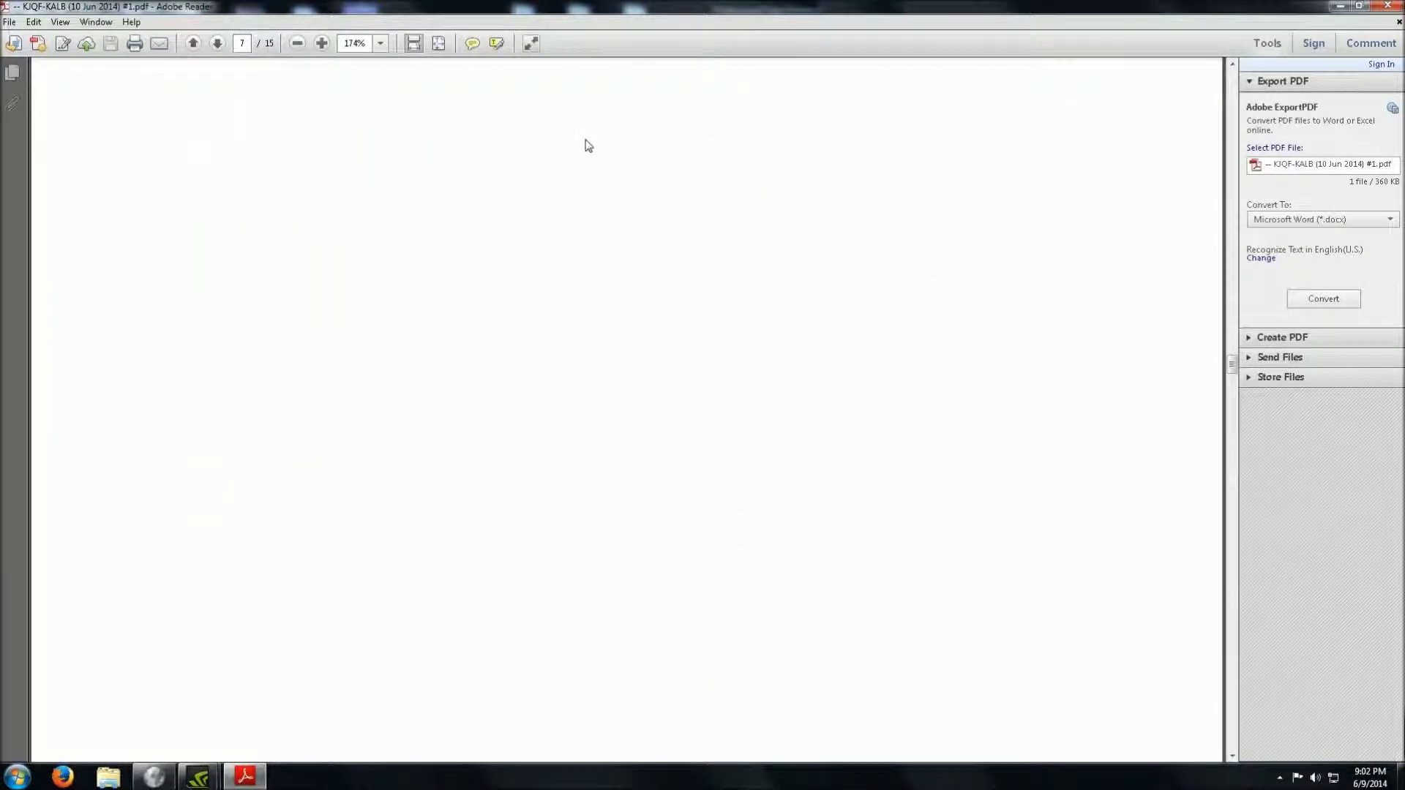
scroll(587, 145, "down", 19)
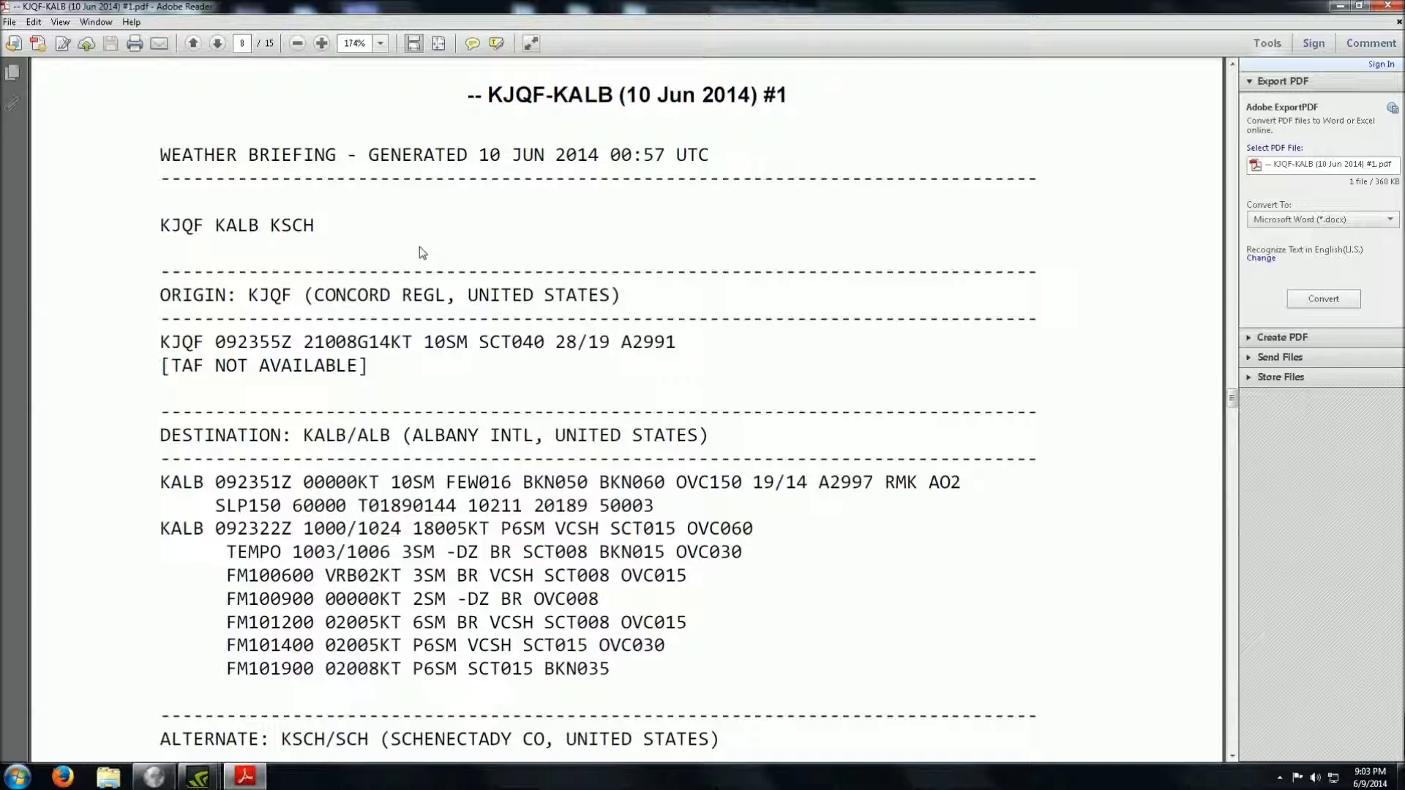
Scroll past the Albany and Schenectady NOTAM pages to the page 13 wind chart map
scroll(469, 231, "down", 6)
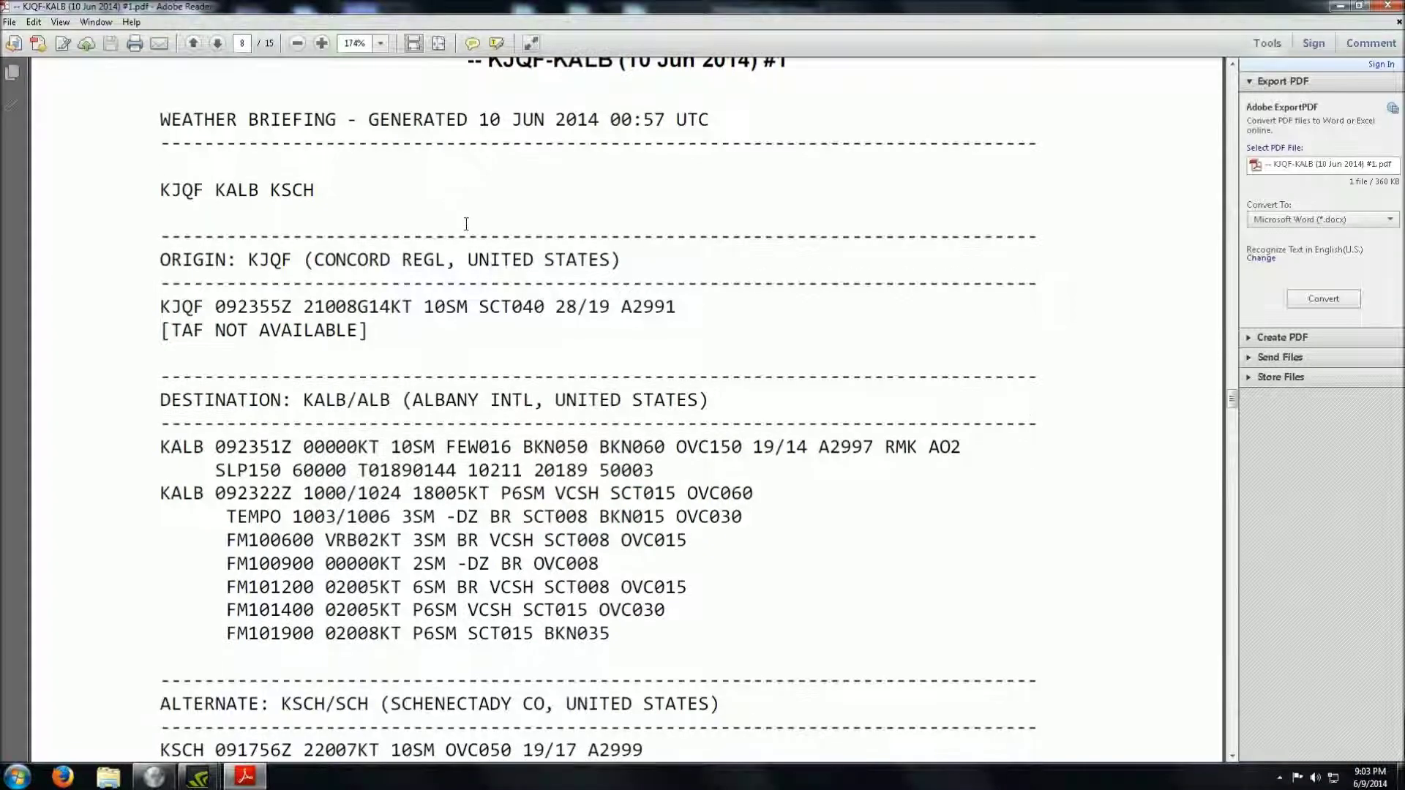
scroll(468, 227, "down", 15)
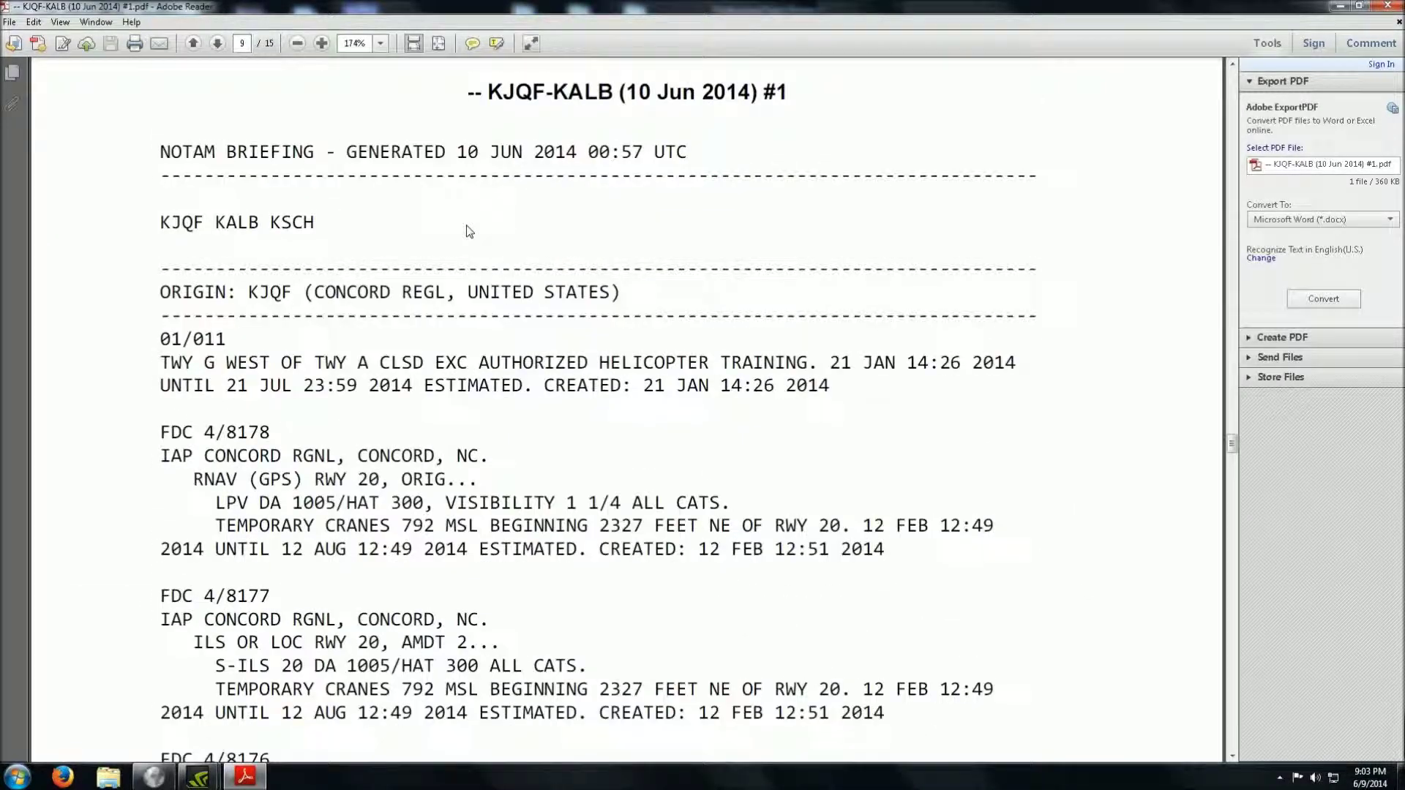
scroll(469, 232, "down", 6)
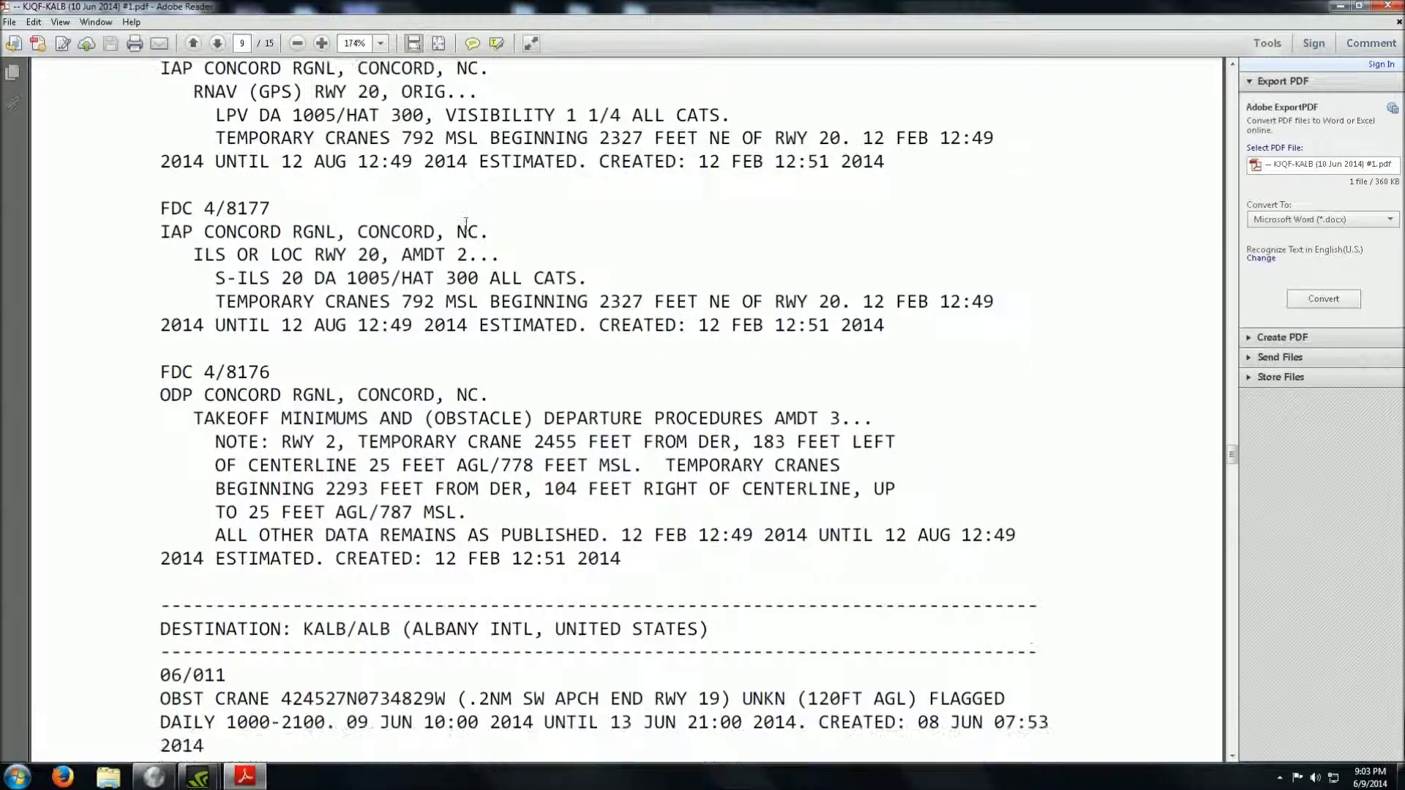
scroll(466, 221, "up", 6)
scroll(465, 224, "down", 2)
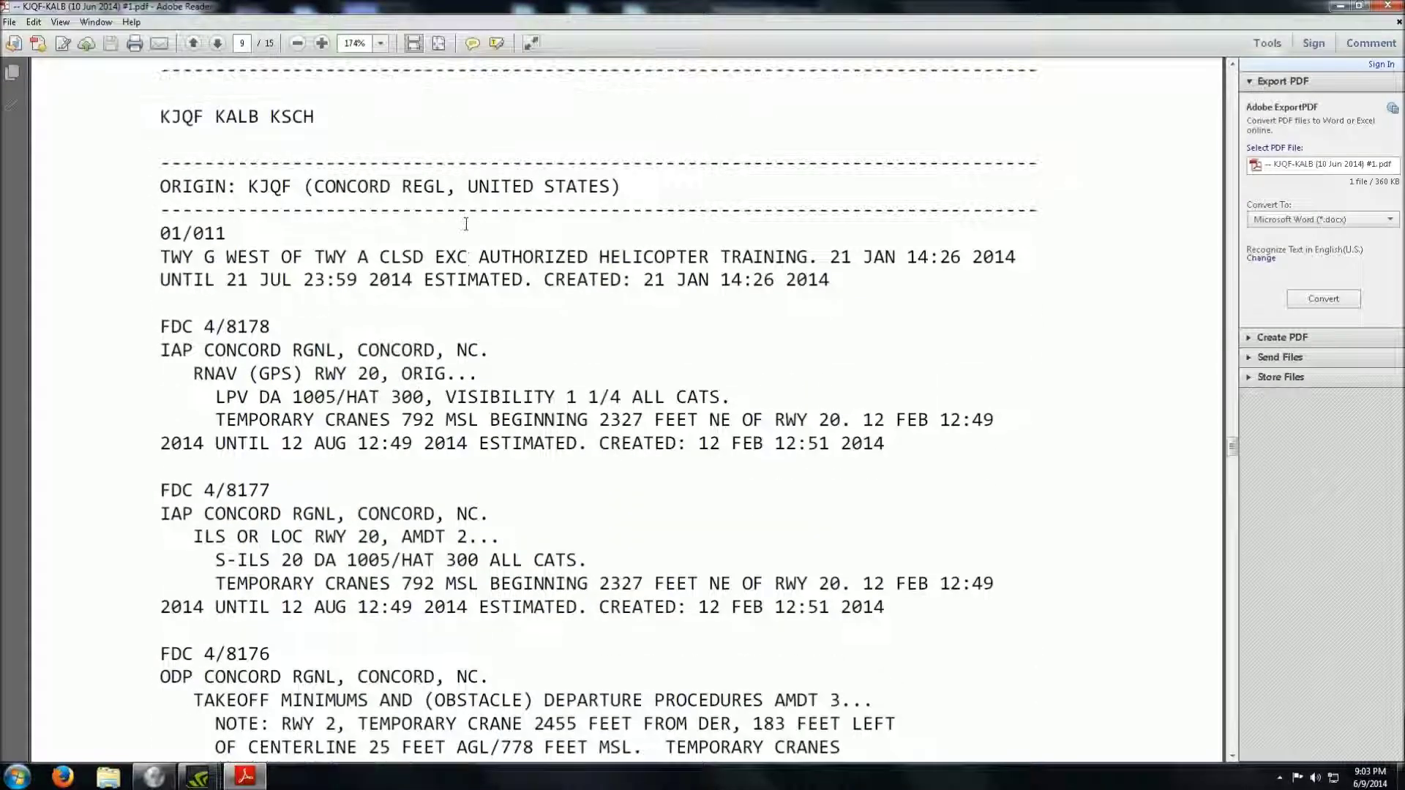
scroll(466, 224, "up", 1)
scroll(465, 225, "down", 6)
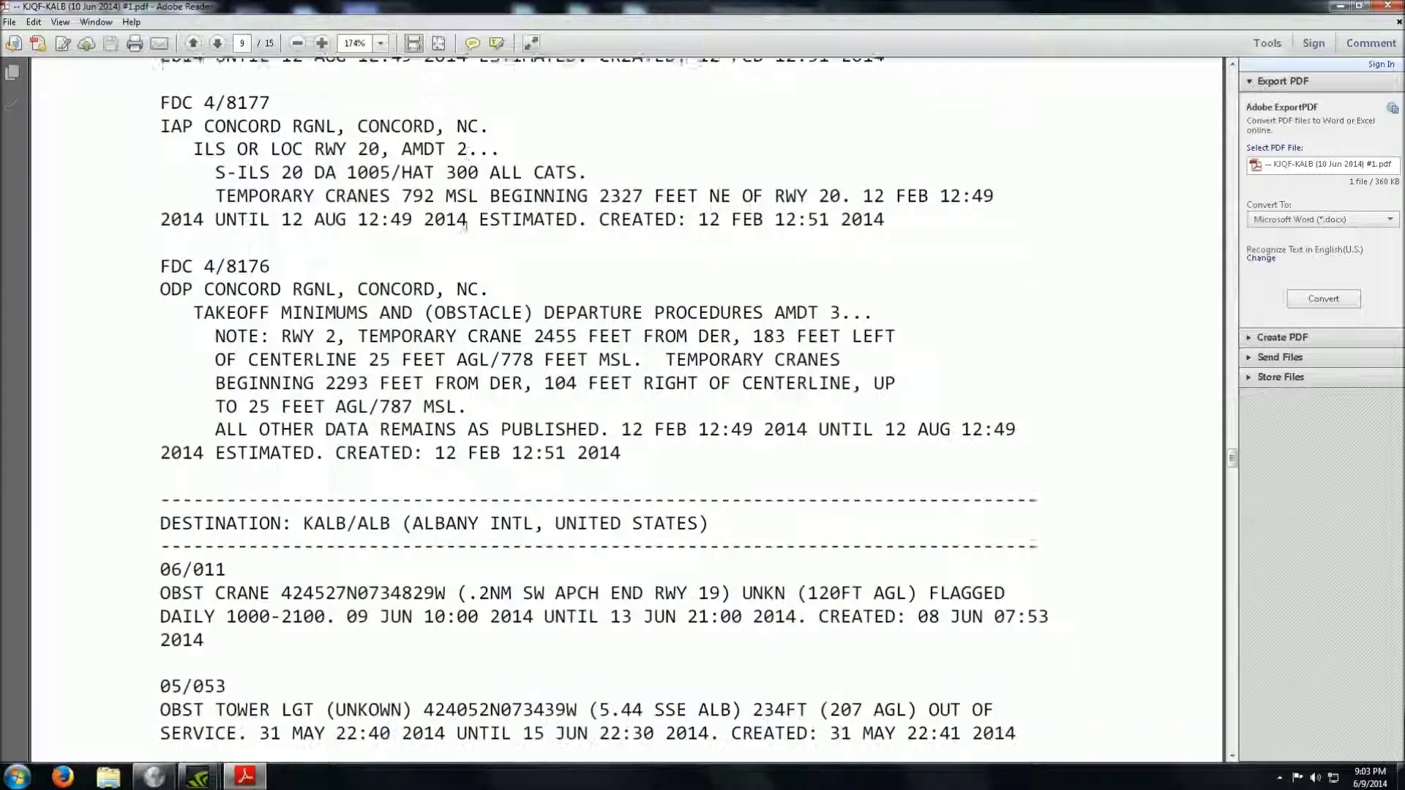
scroll(466, 227, "down", 5)
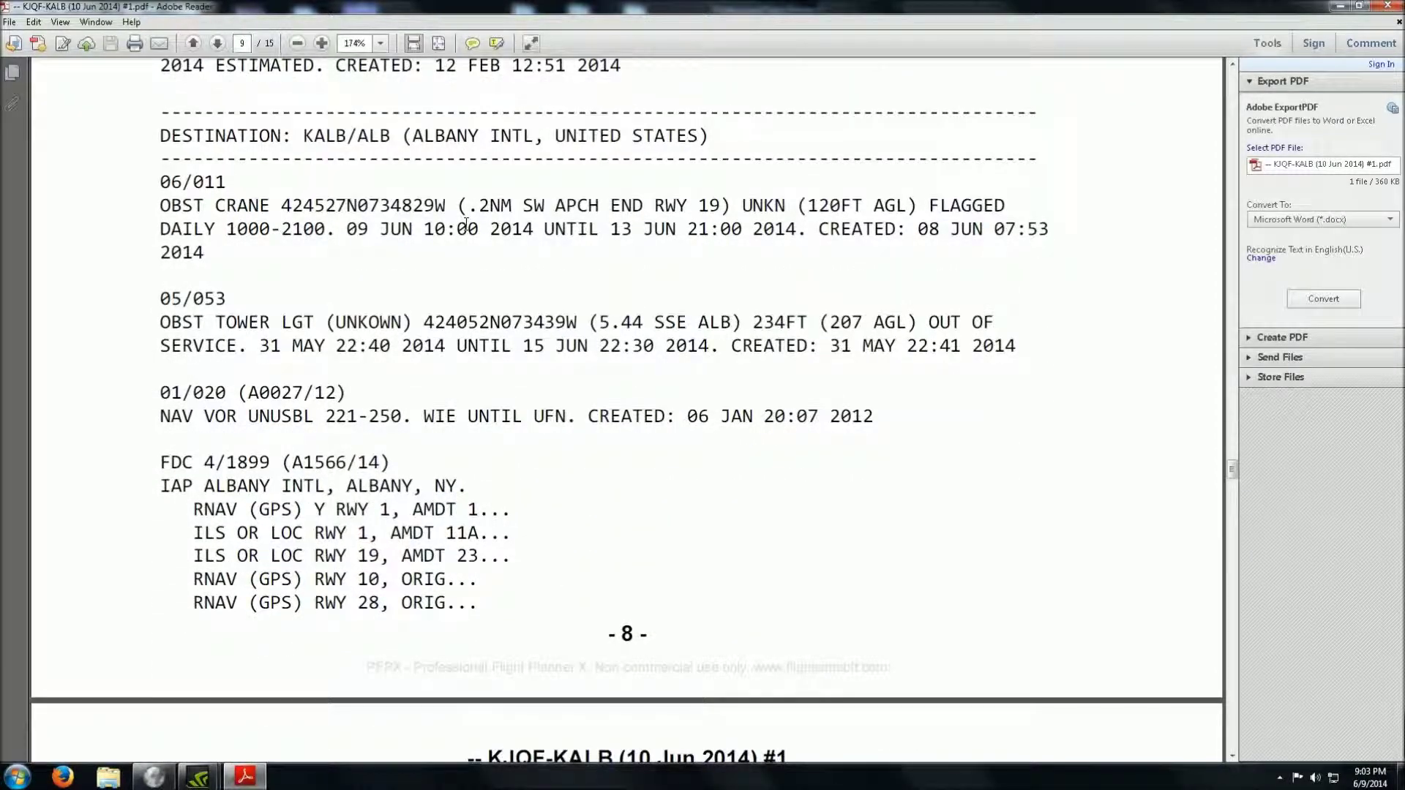
scroll(466, 224, "down", 16)
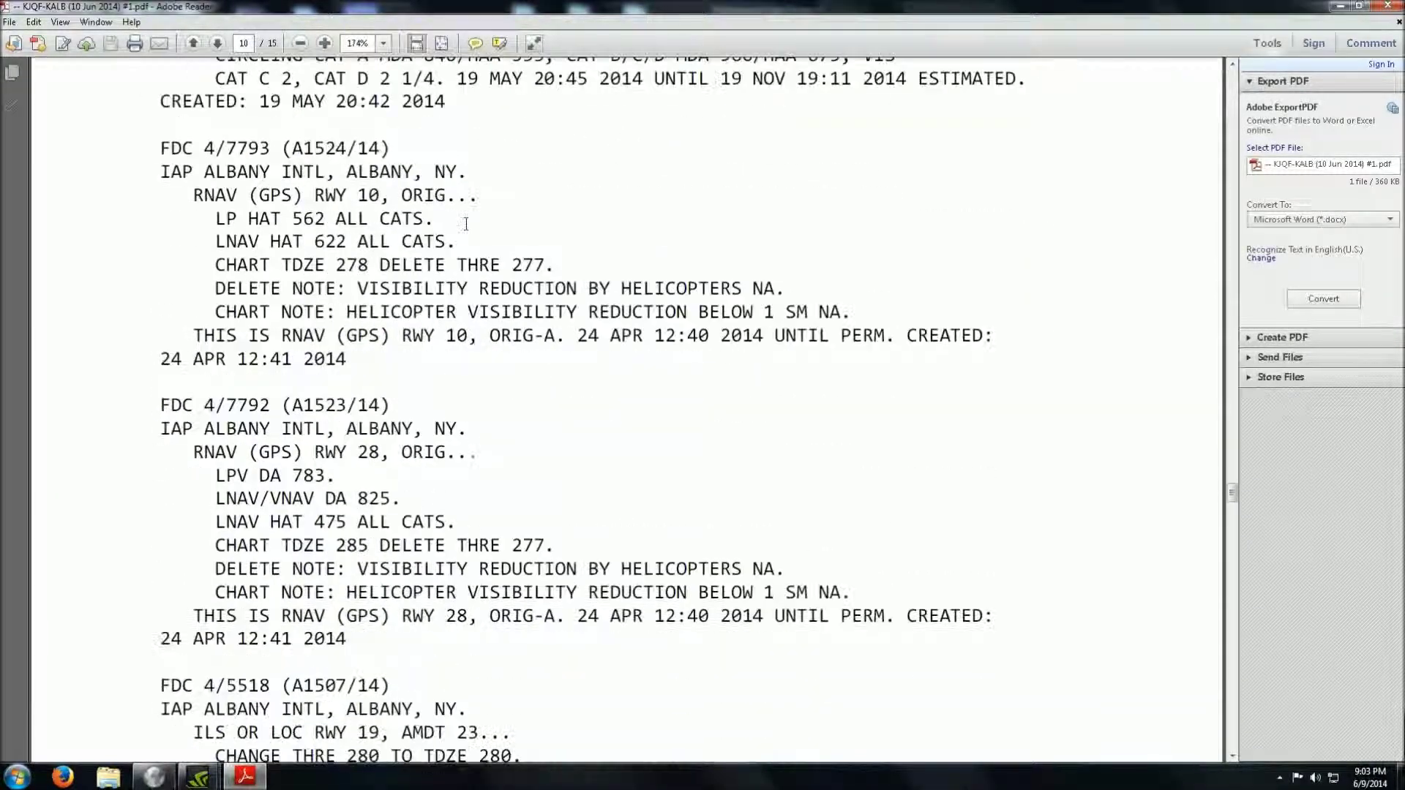
scroll(466, 224, "down", 11)
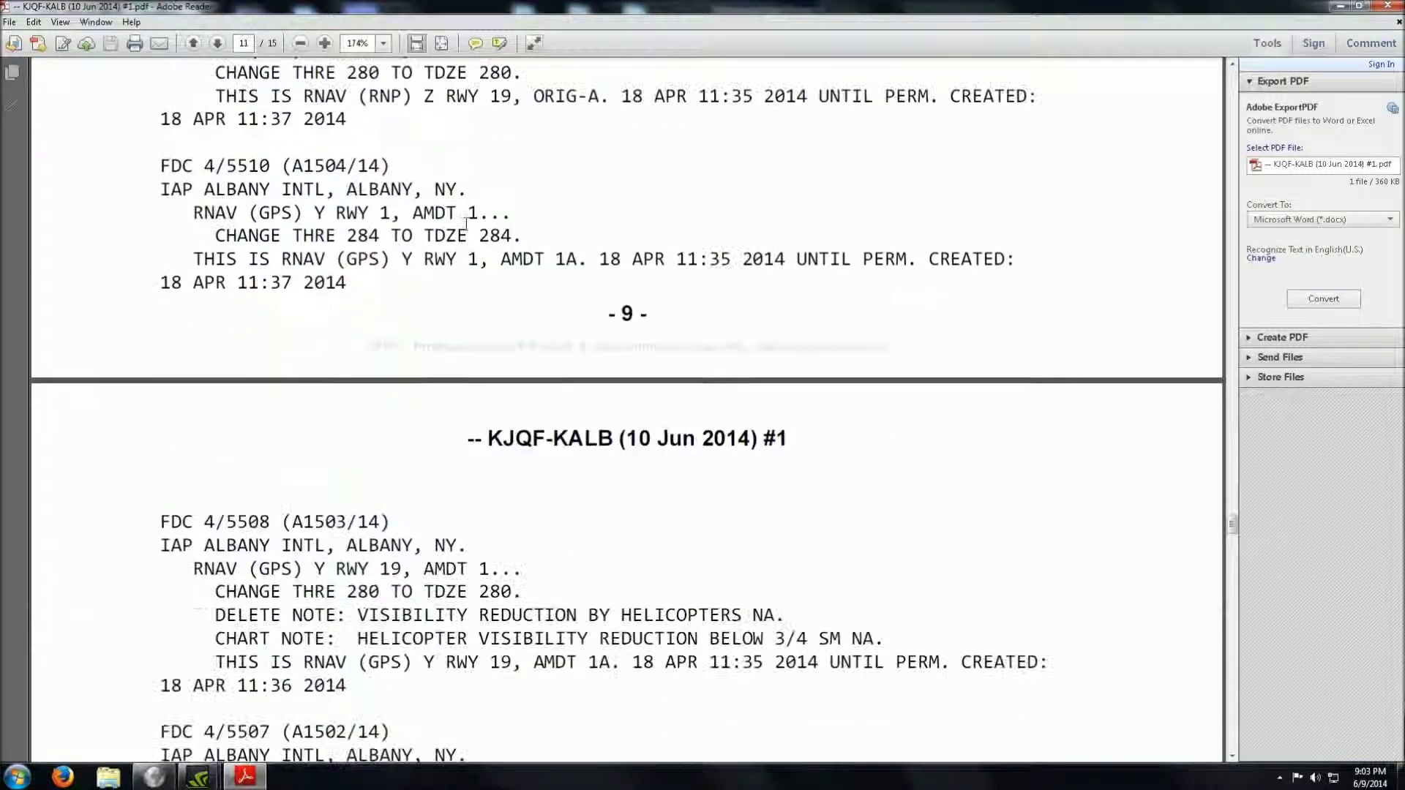
scroll(465, 224, "down", 12)
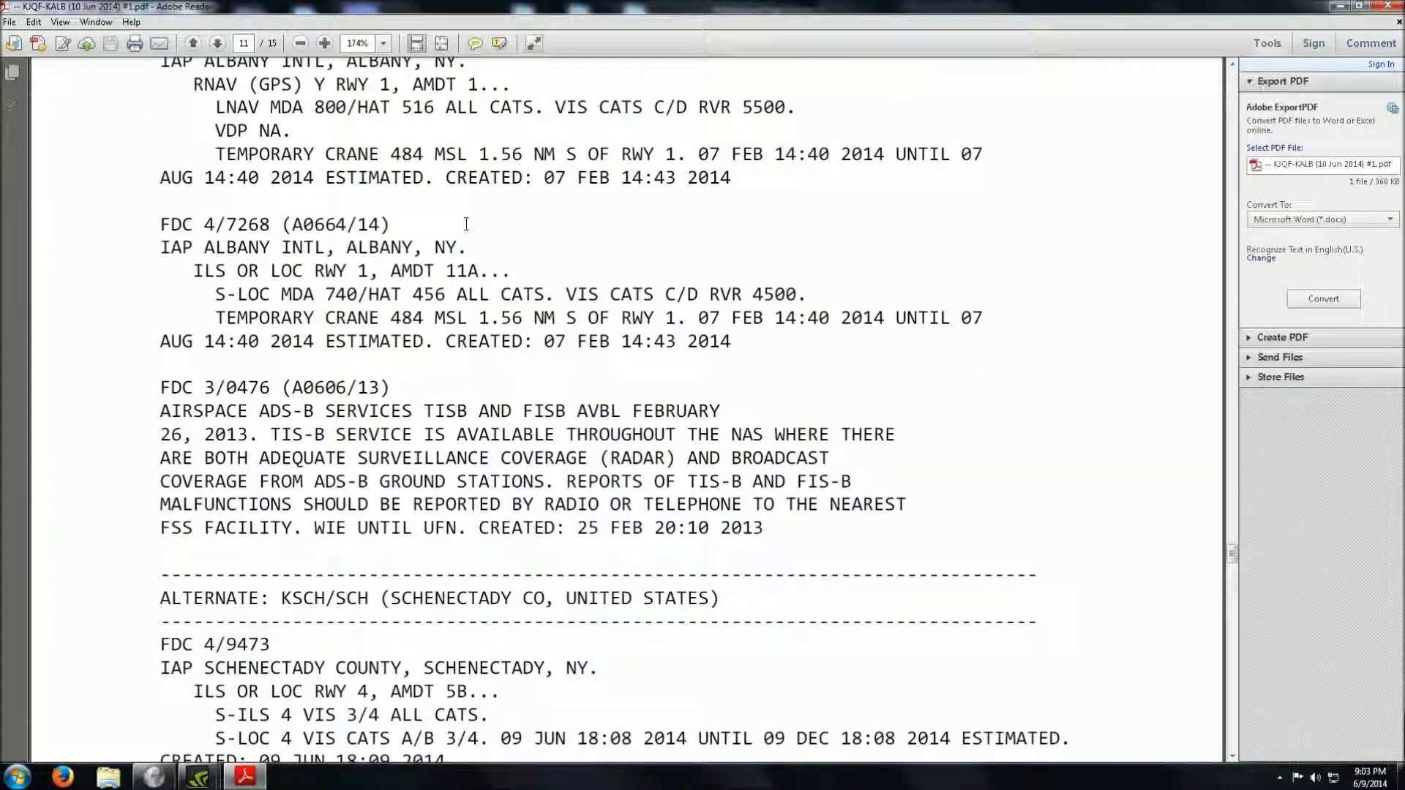
scroll(466, 223, "down", 14)
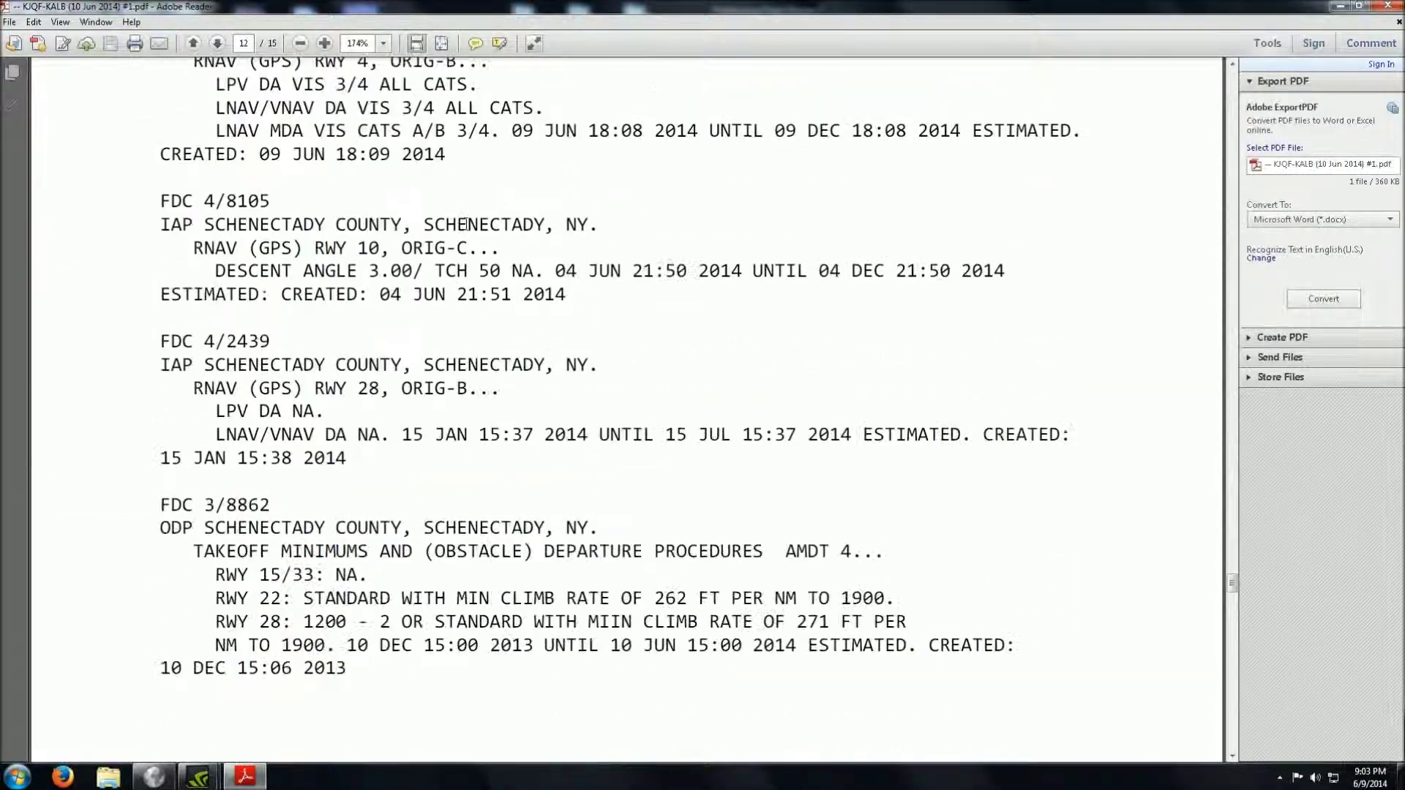
scroll(466, 224, "down", 10)
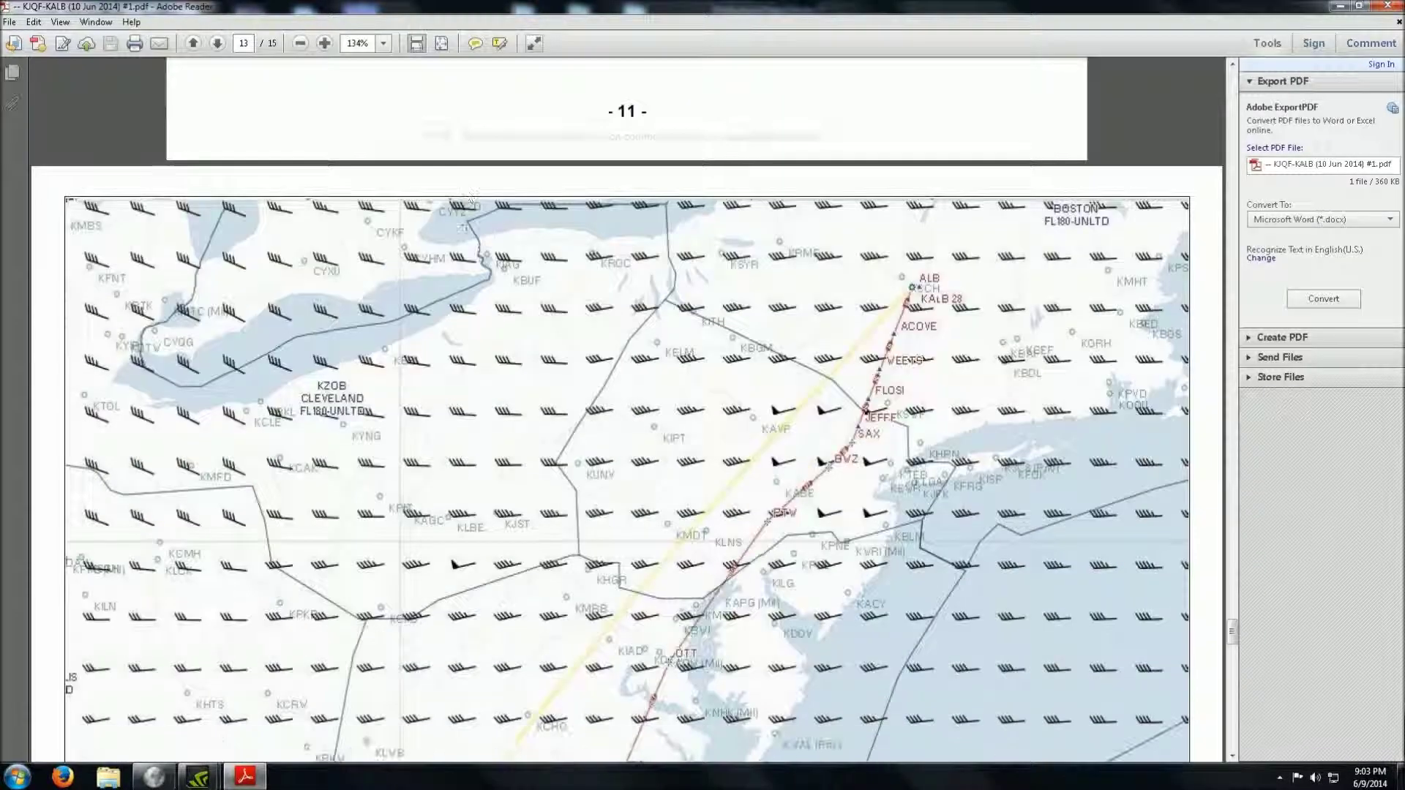
Look over the FL310, FL330 and FL350 wind maps, then close the briefing PDF
scroll(465, 223, "down", 4)
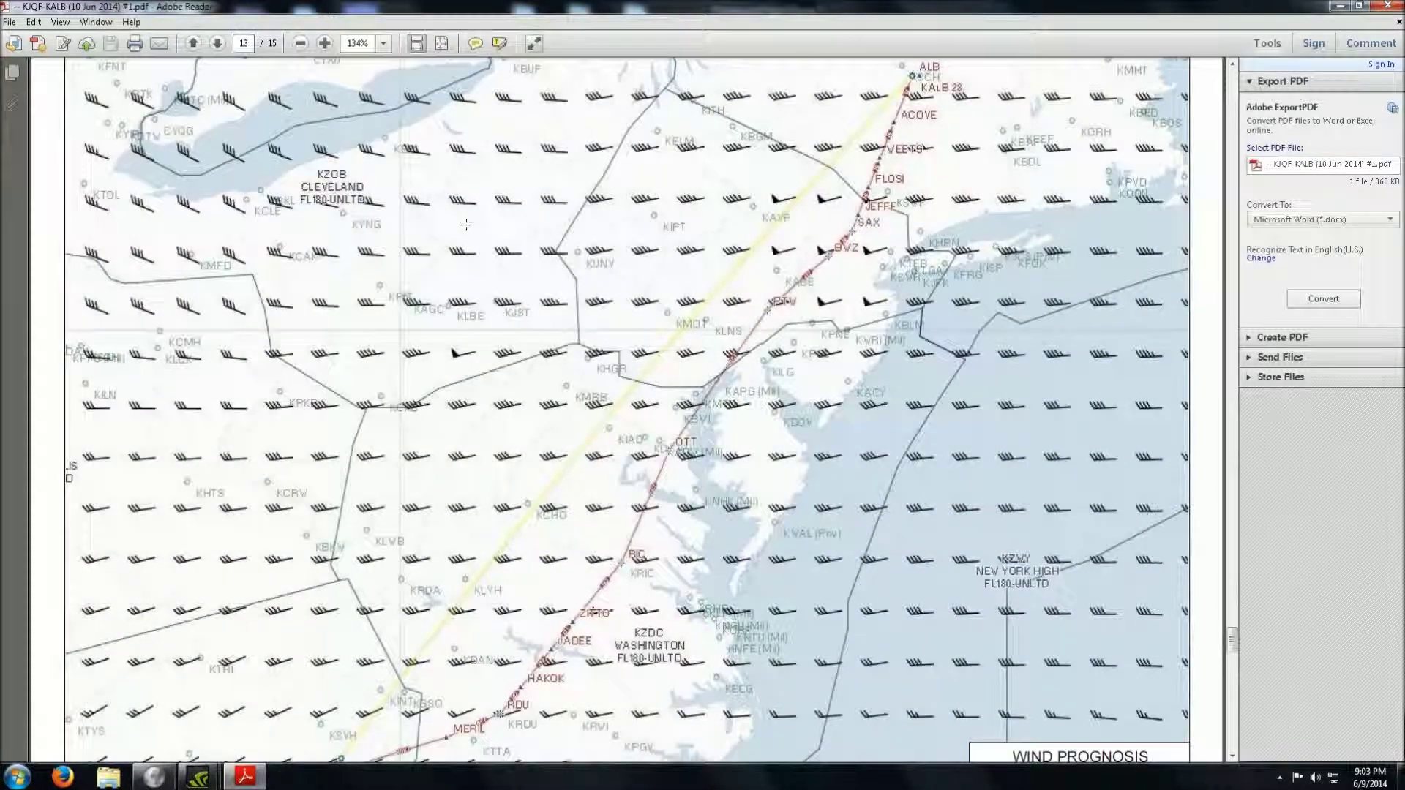
scroll(466, 224, "down", 9)
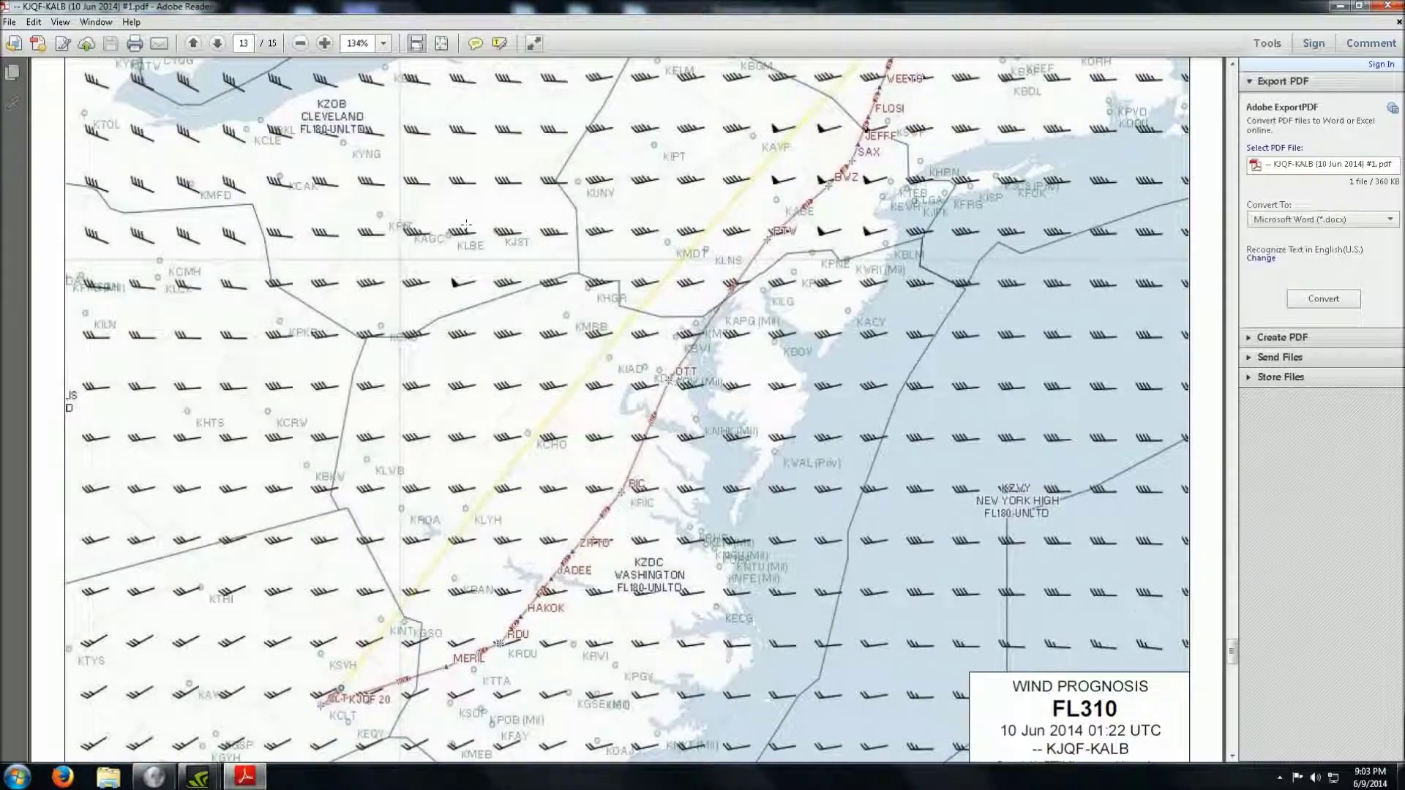
scroll(467, 225, "down", 10)
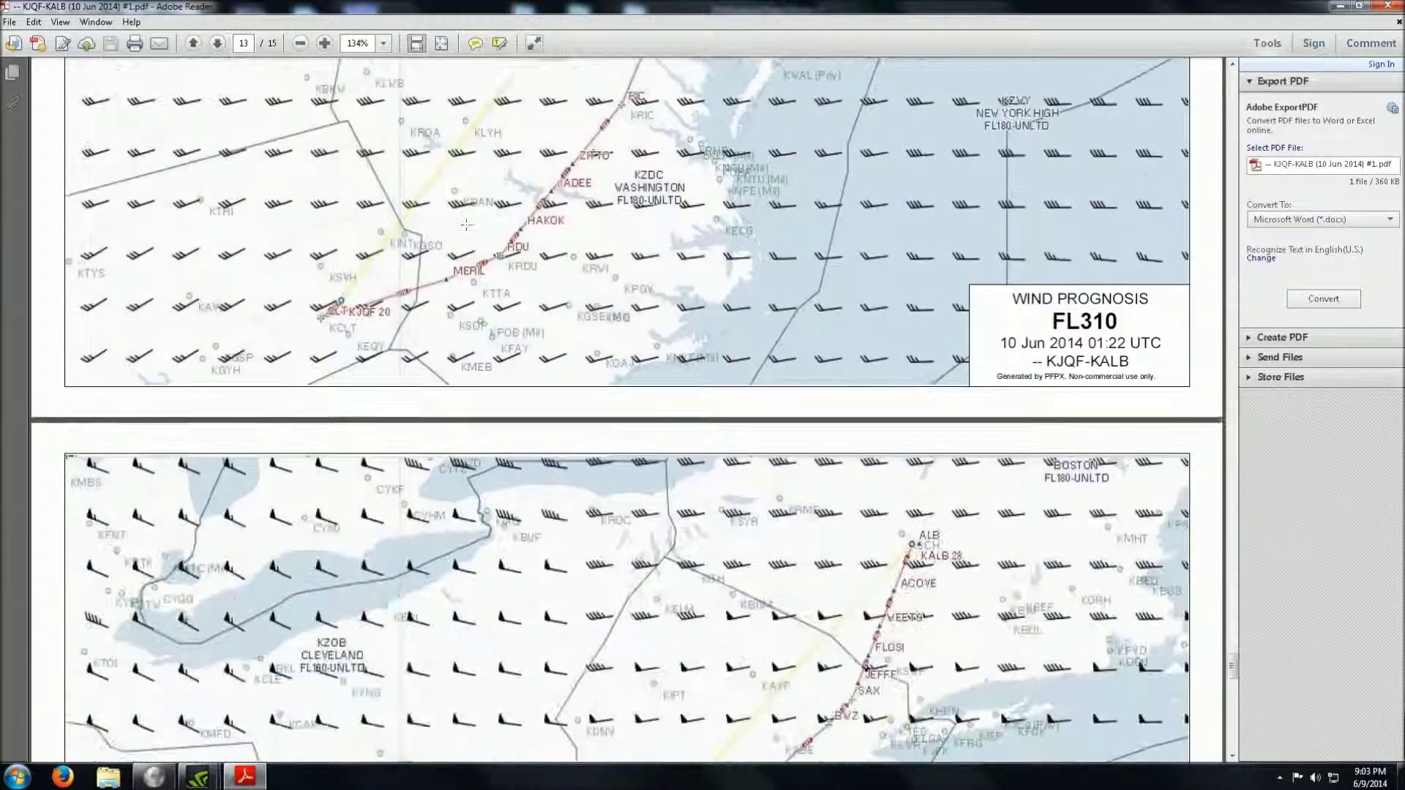
scroll(467, 227, "down", 10)
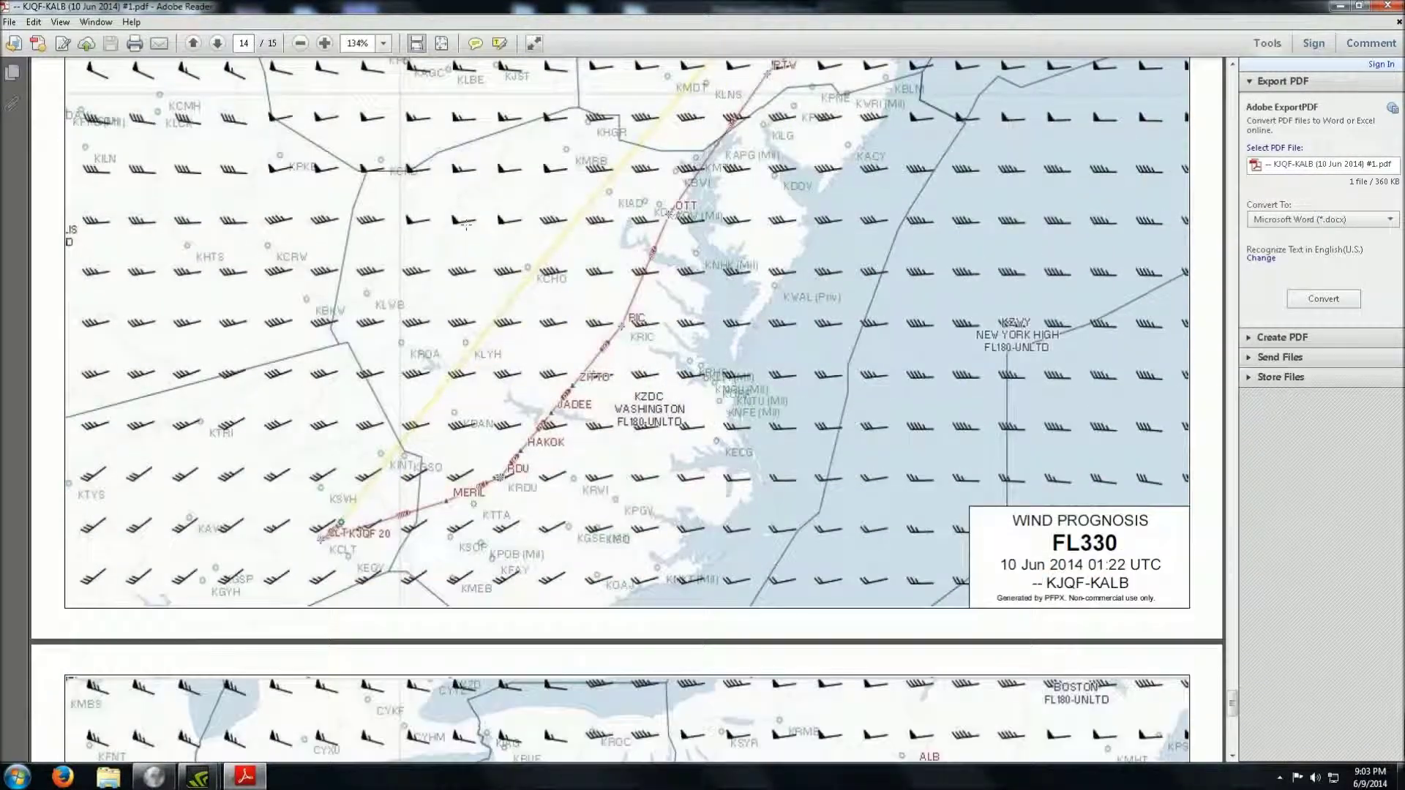
scroll(466, 225, "down", 10)
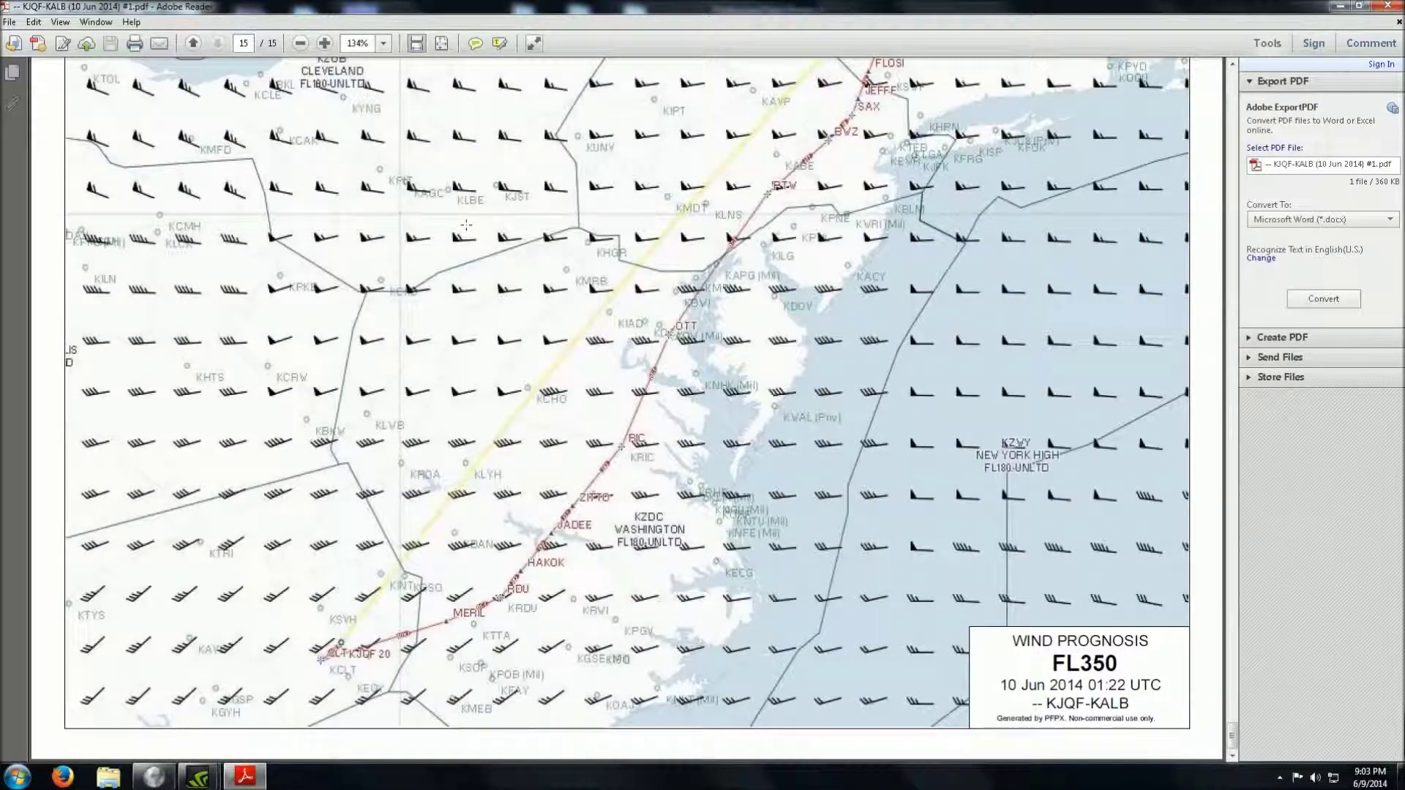
right_click(570, 6)
left_click(612, 90)
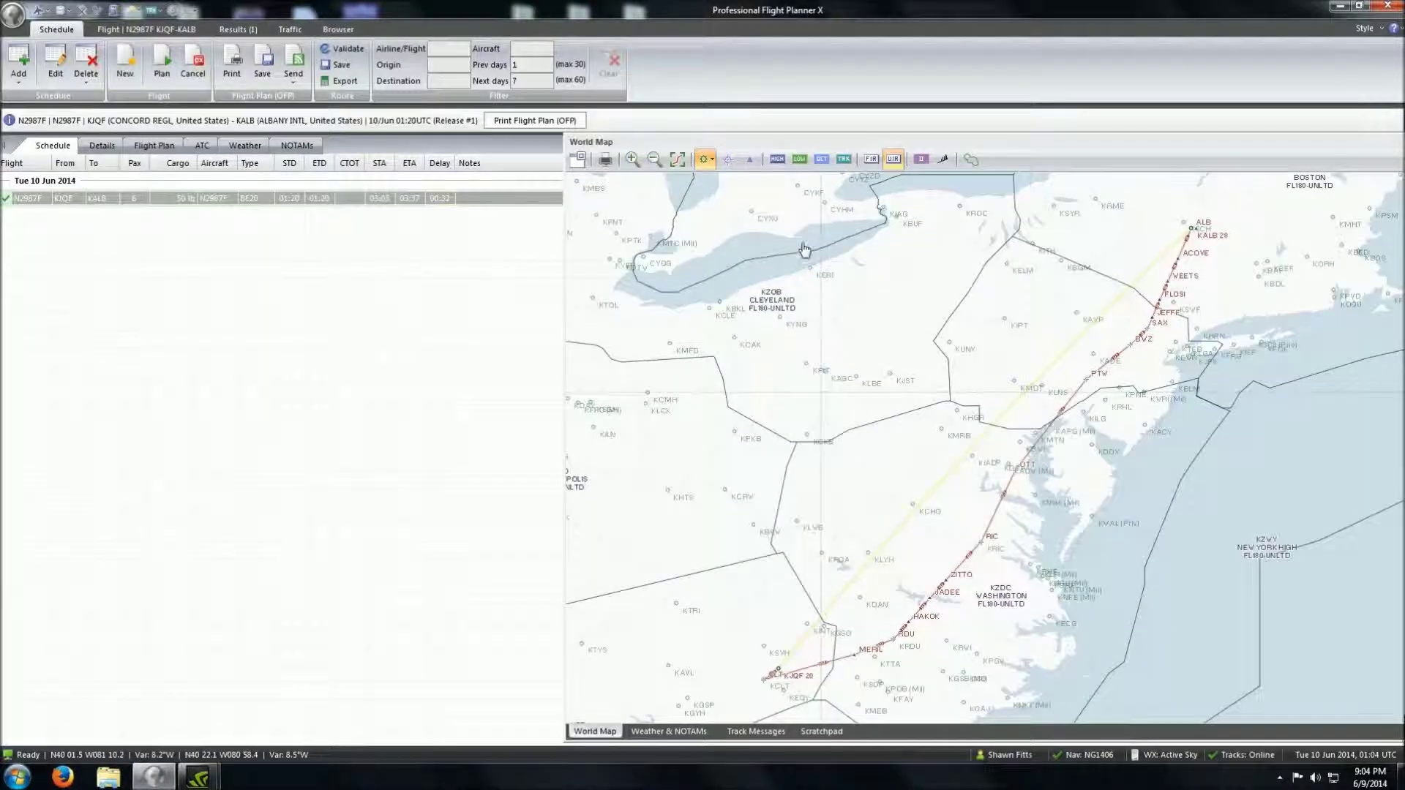
Display the METARs and TAFs for KJQF, KALB and KSCH in the Weather & NOTAMs panel
left_click(668, 734)
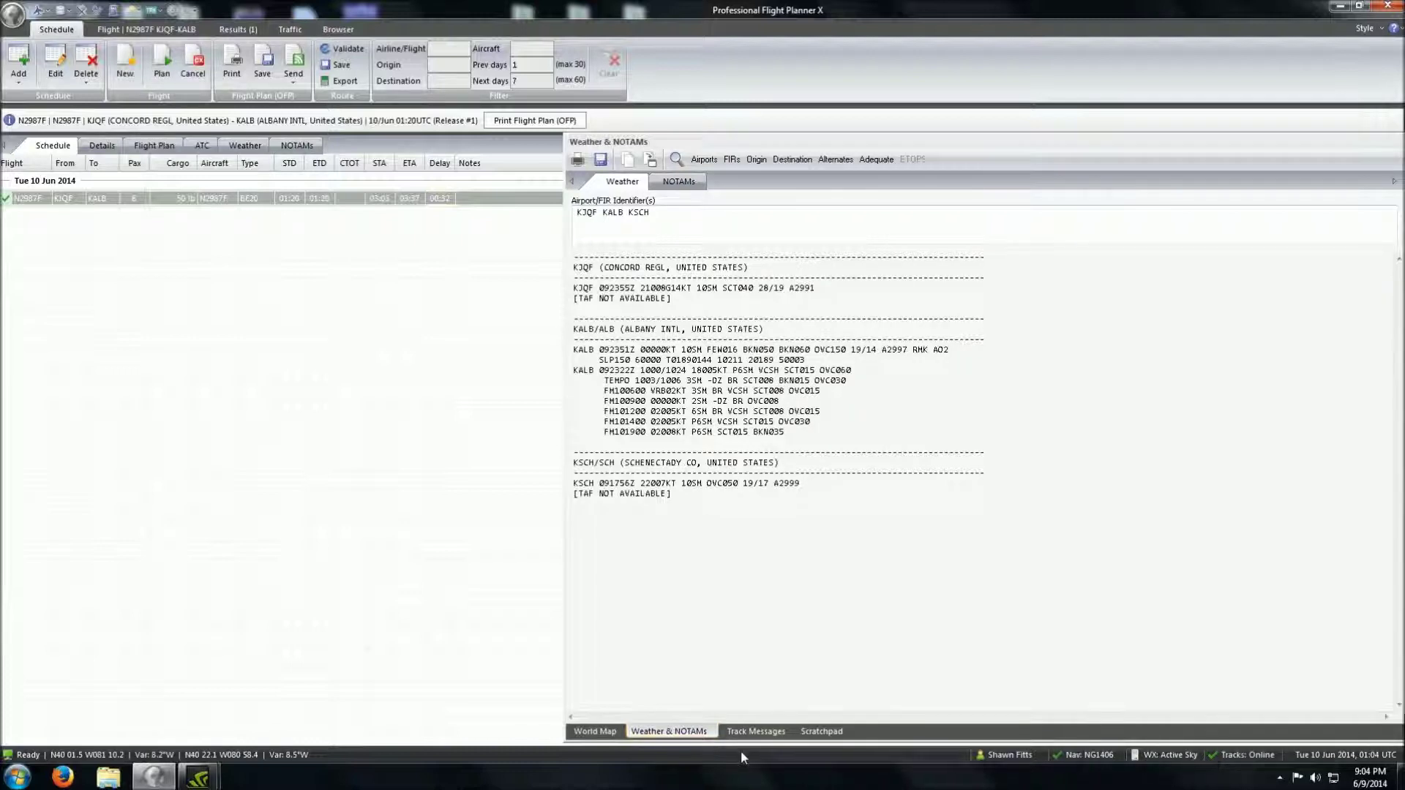
Read the NAT, PAC and AUS track messages and the empty scratchpad, then show the route map again
left_click(780, 732)
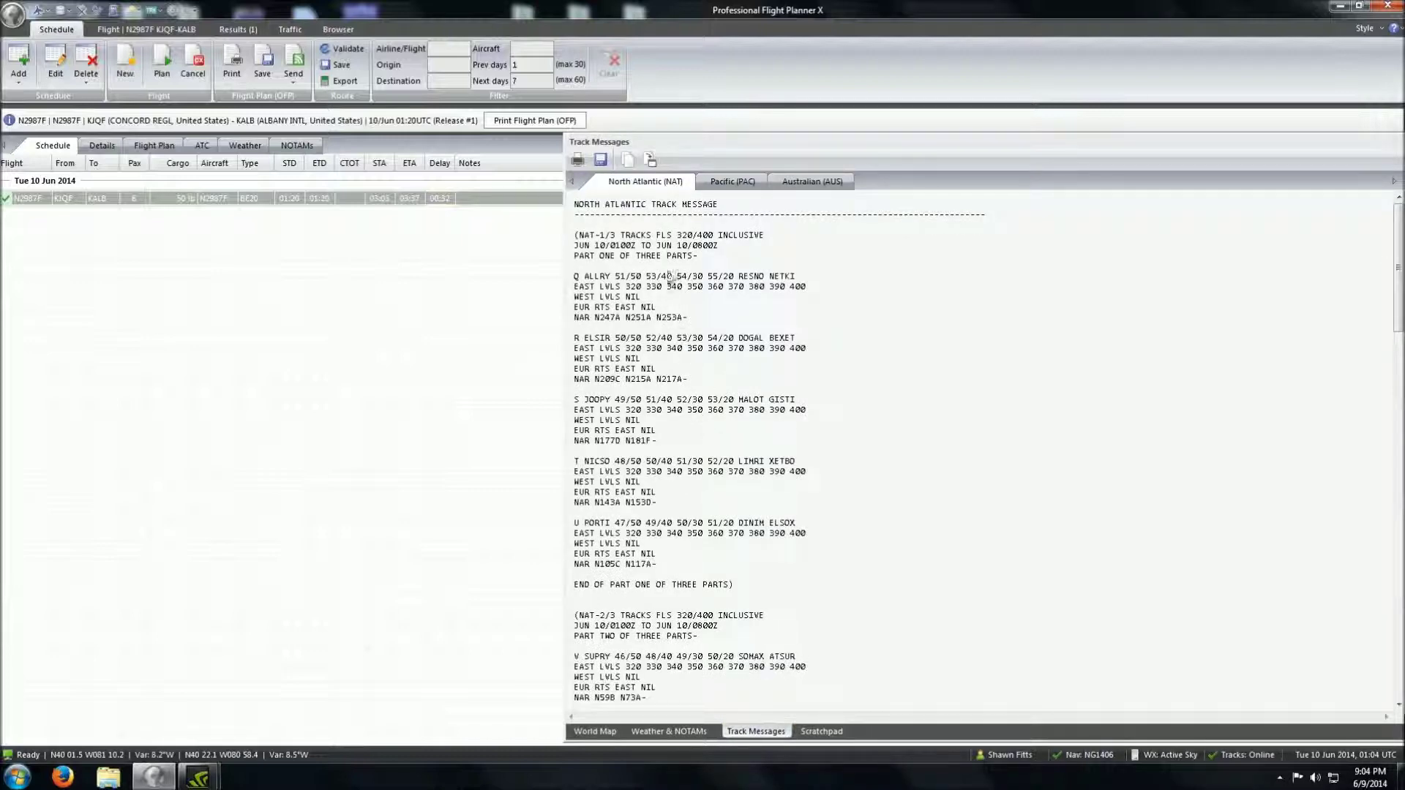
left_click(726, 185)
left_click(663, 184)
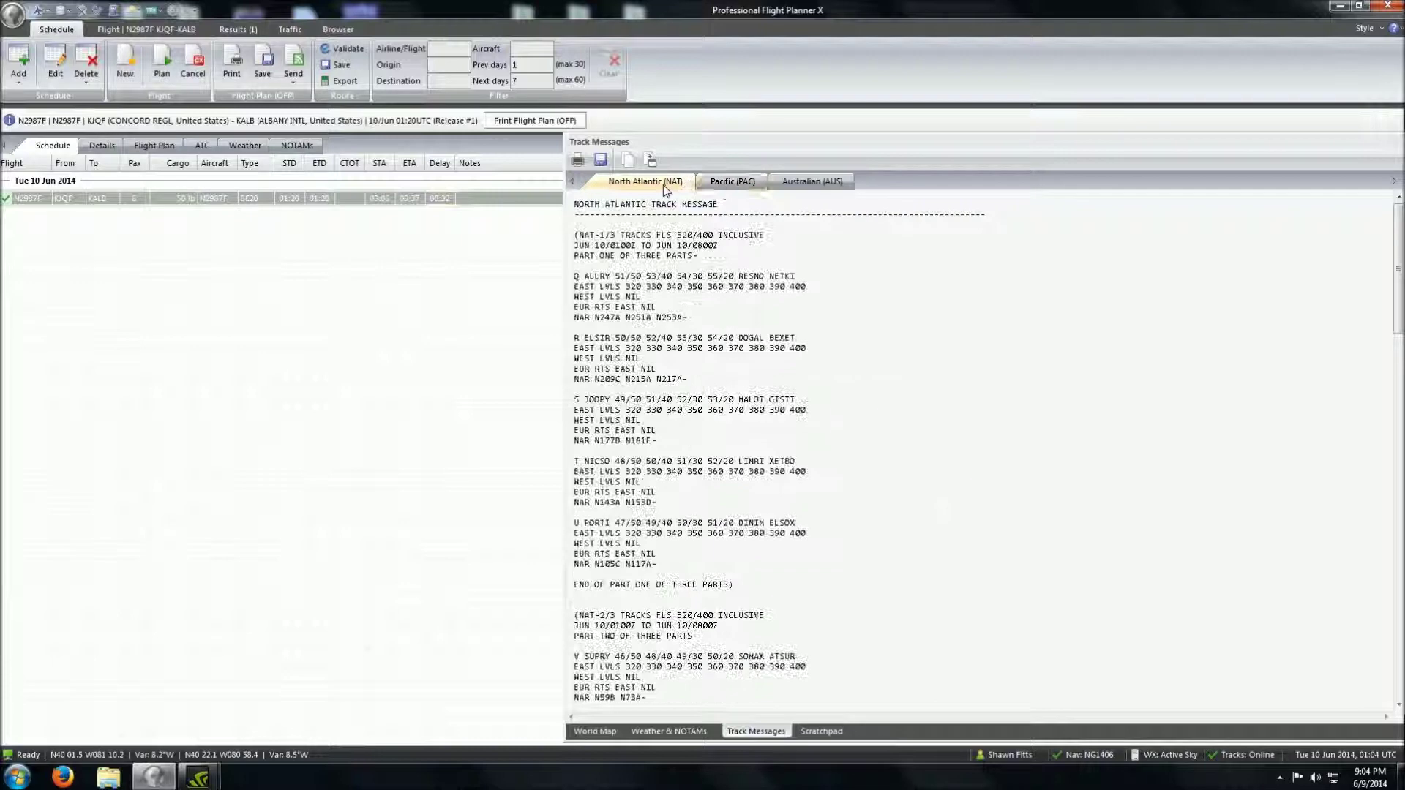
left_click(731, 188)
left_click(811, 185)
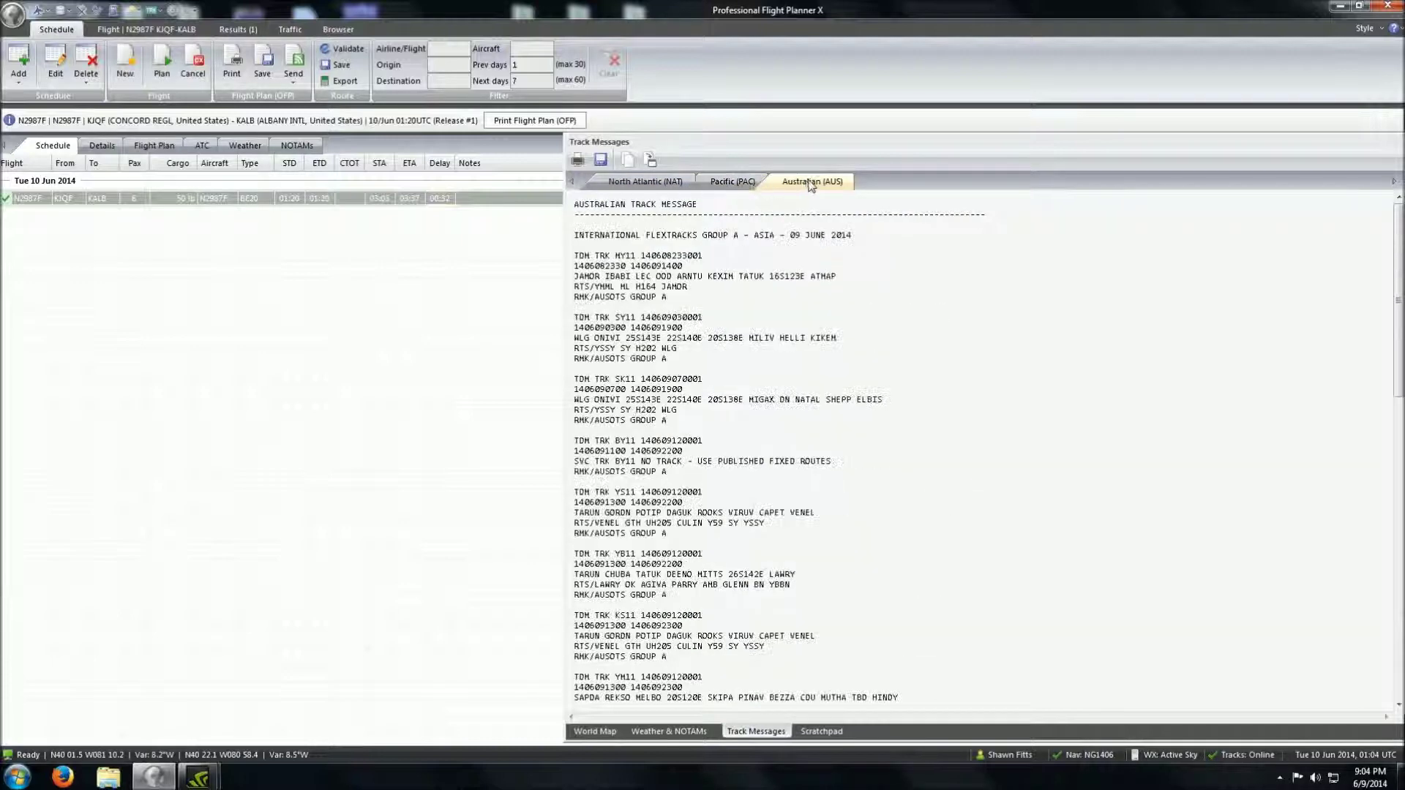
left_click(824, 732)
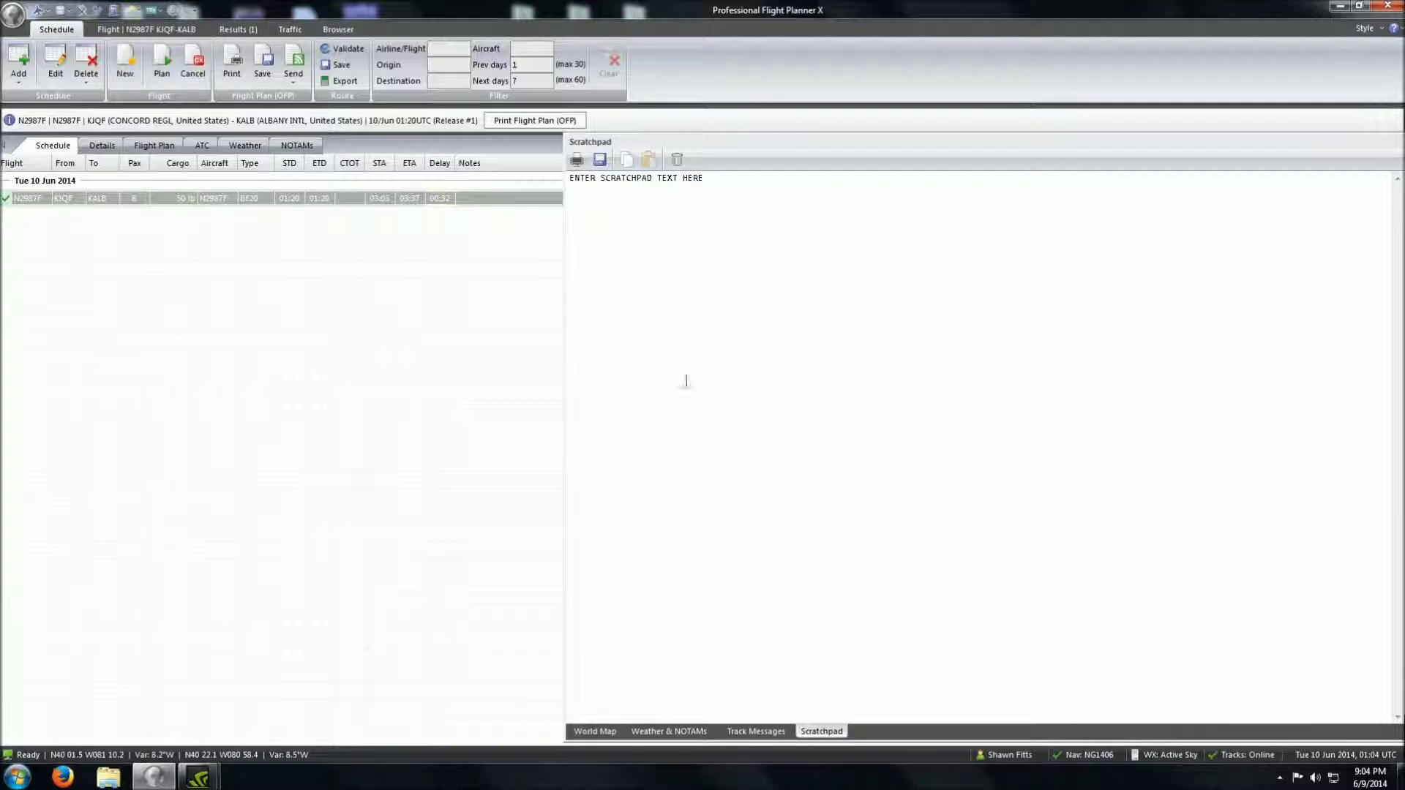
left_click(599, 729)
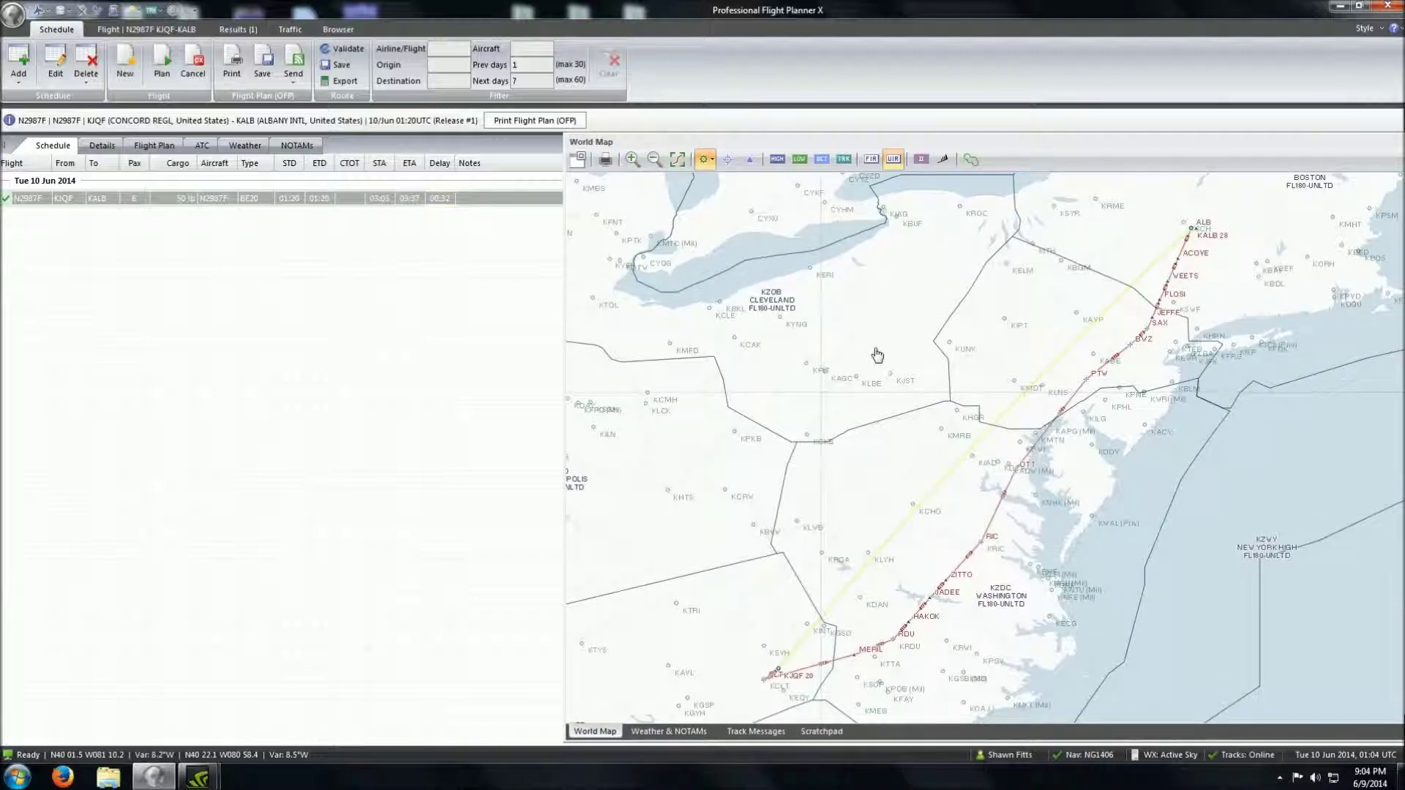
left_click(800, 159)
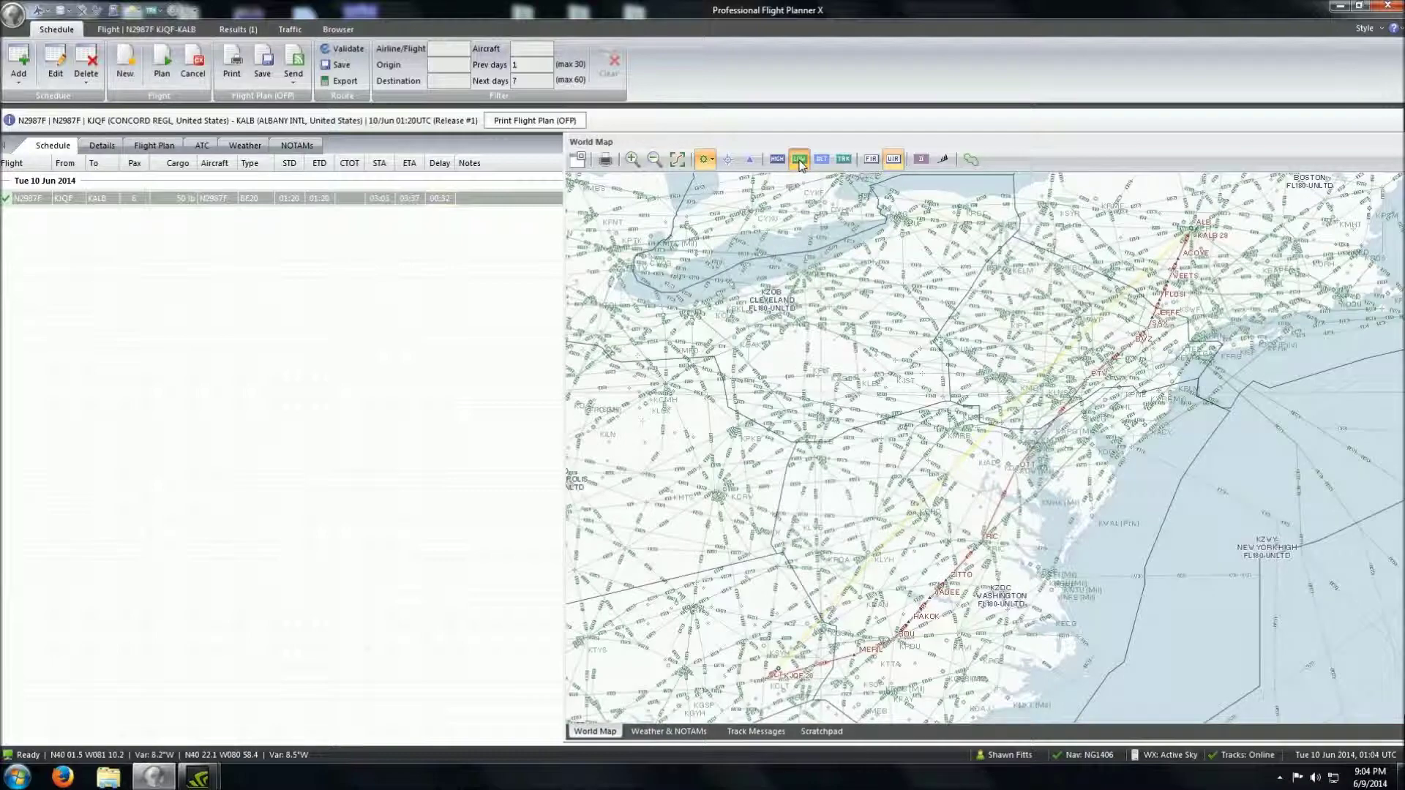
left_click(800, 160)
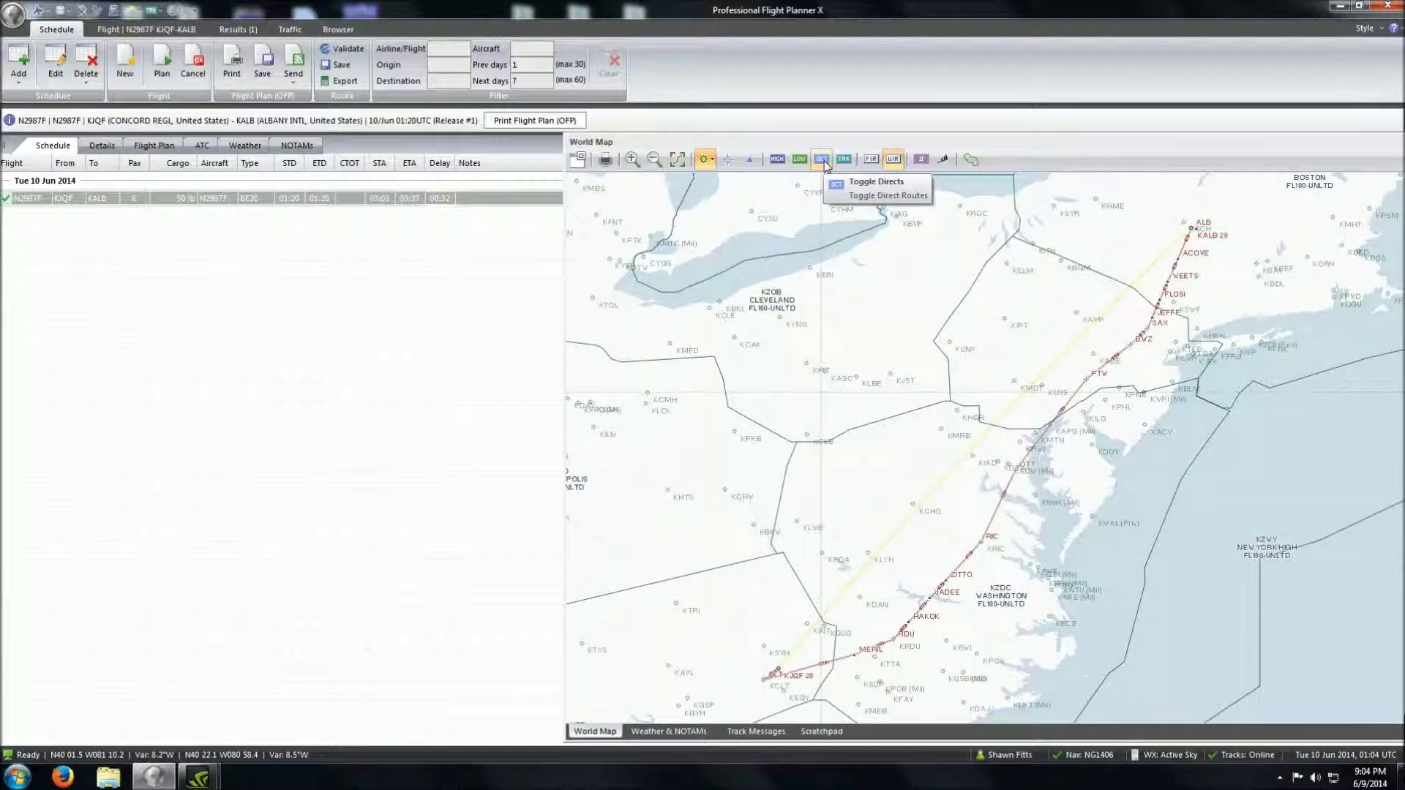
left_click(823, 160)
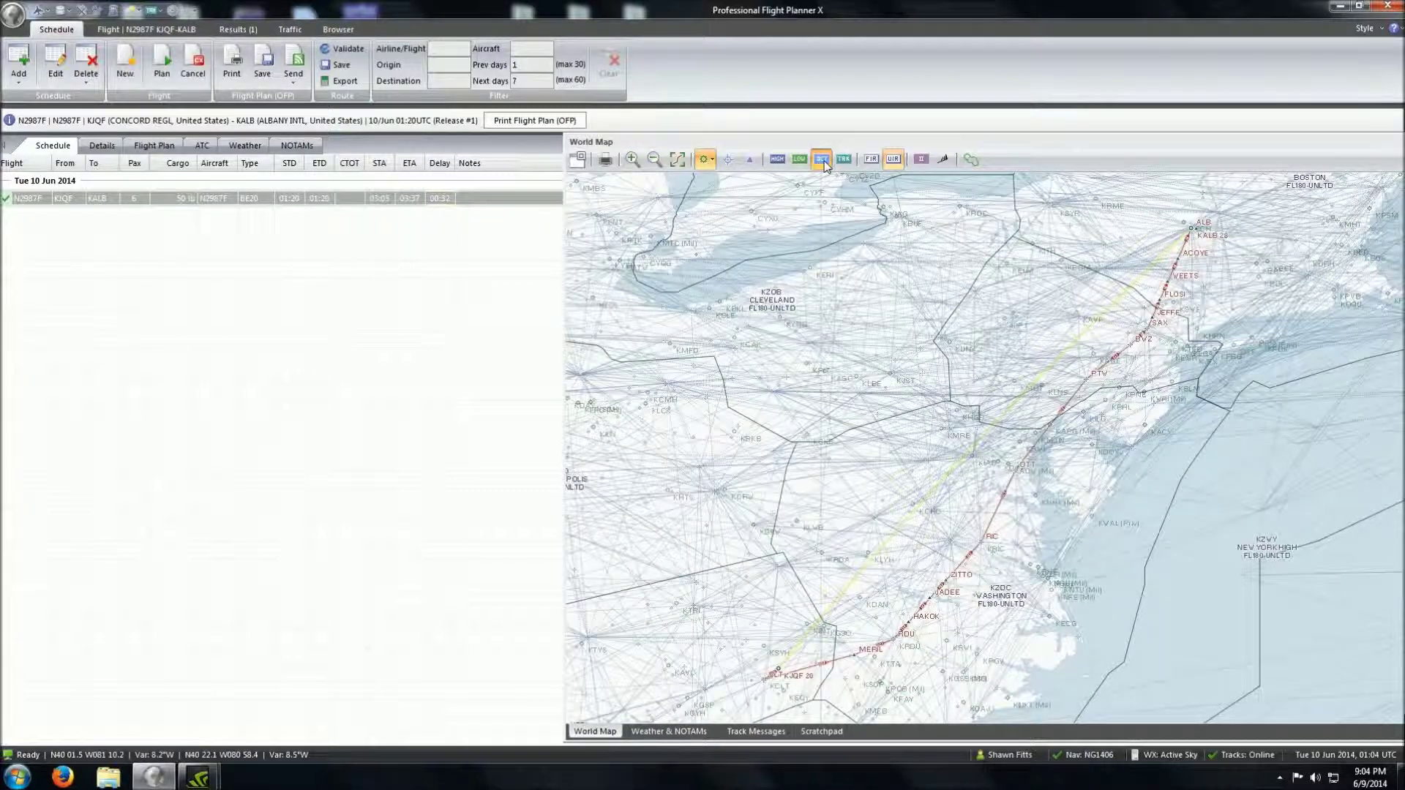
left_click(823, 161)
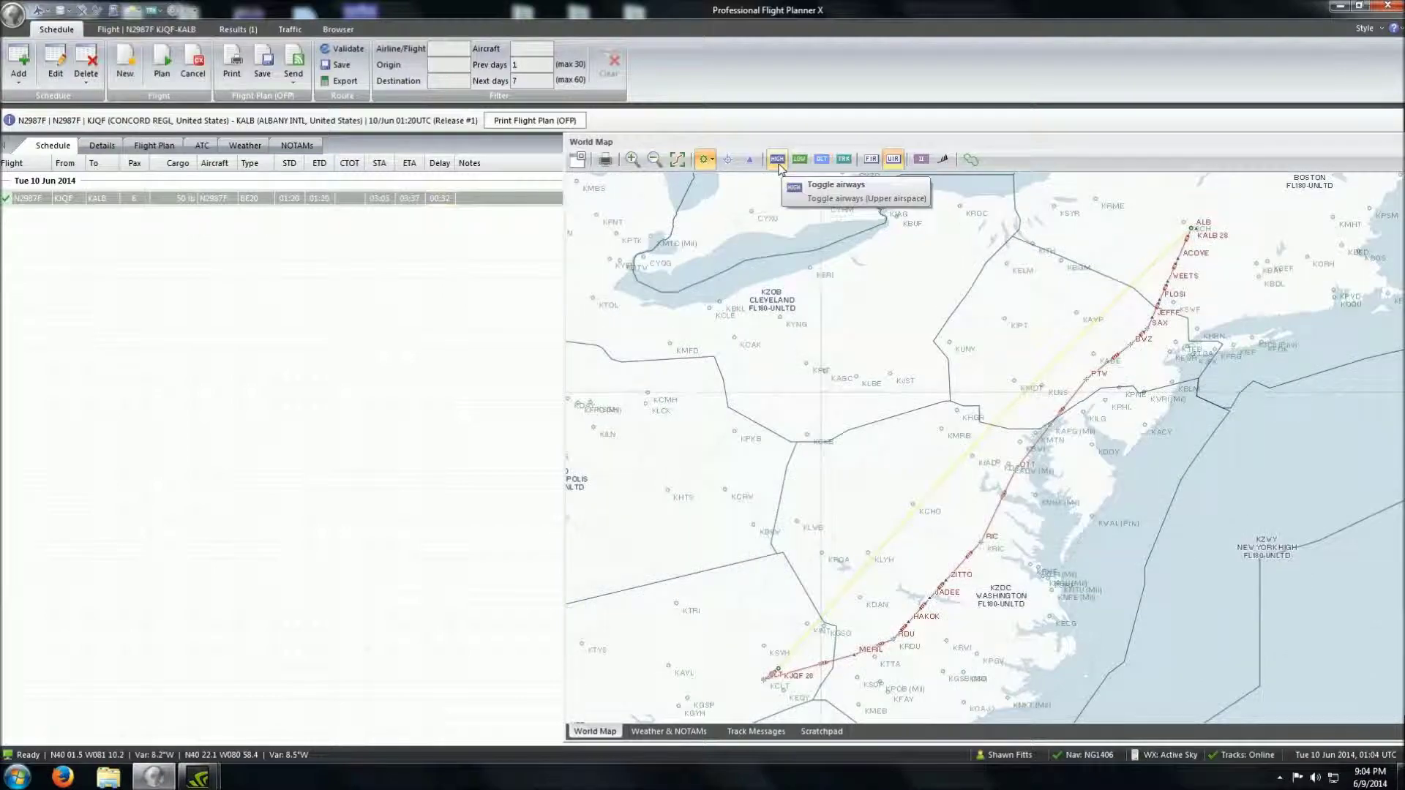
left_click(778, 161)
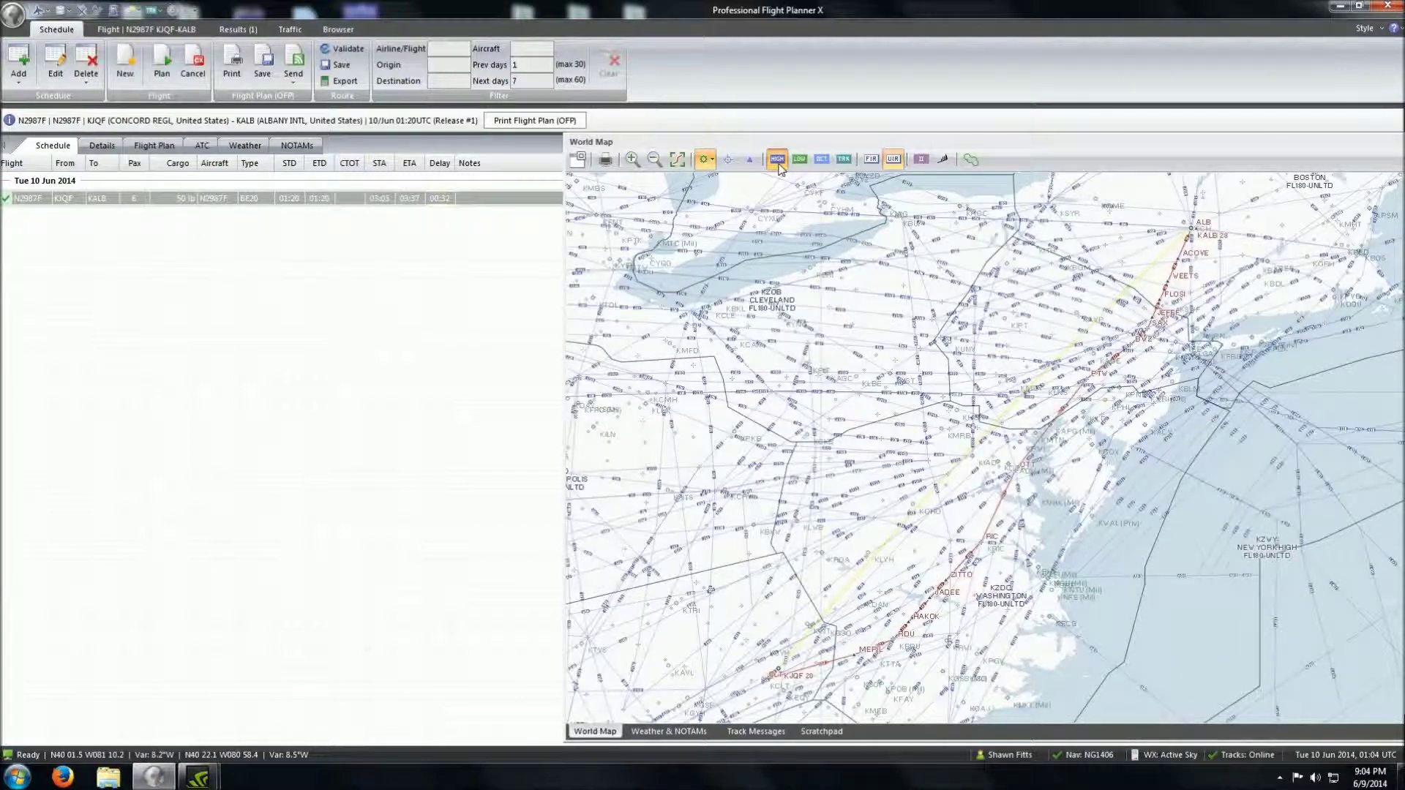
left_click(778, 160)
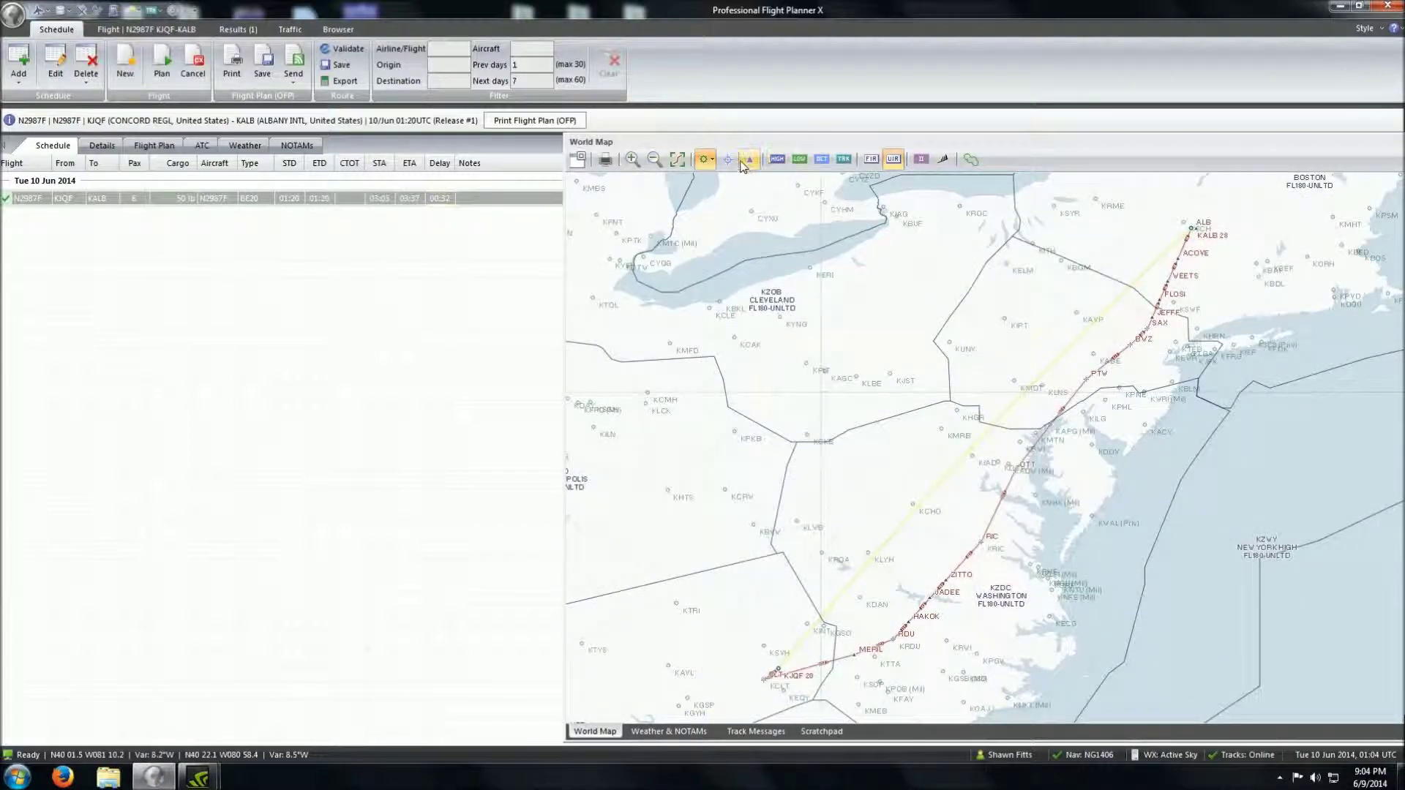
left_click(746, 161)
left_click(749, 161)
left_click(731, 162)
left_click(731, 161)
Zoom out until the KJQF–KALB route appears against the whole of North America
scroll(798, 322, "down", 4)
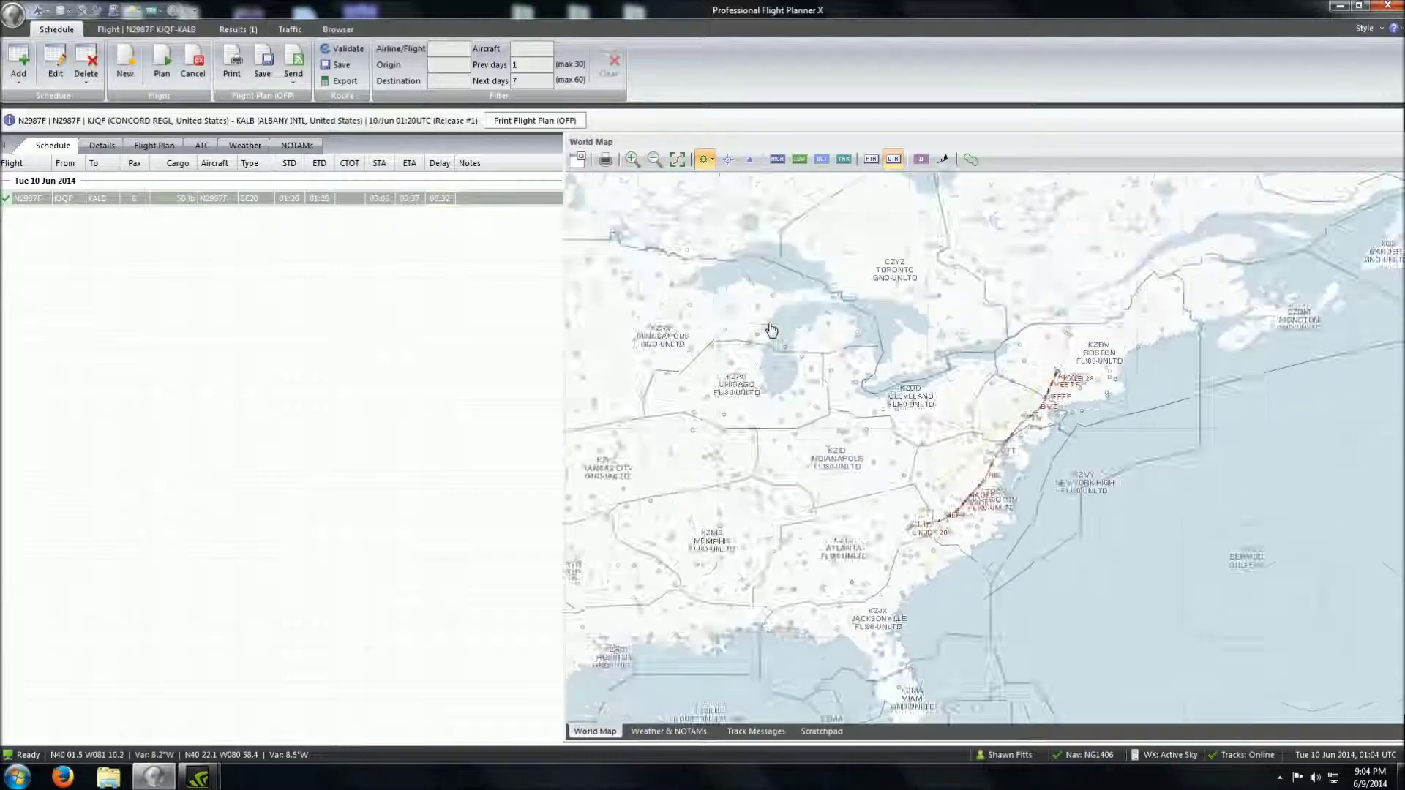
scroll(797, 322, "down", 1)
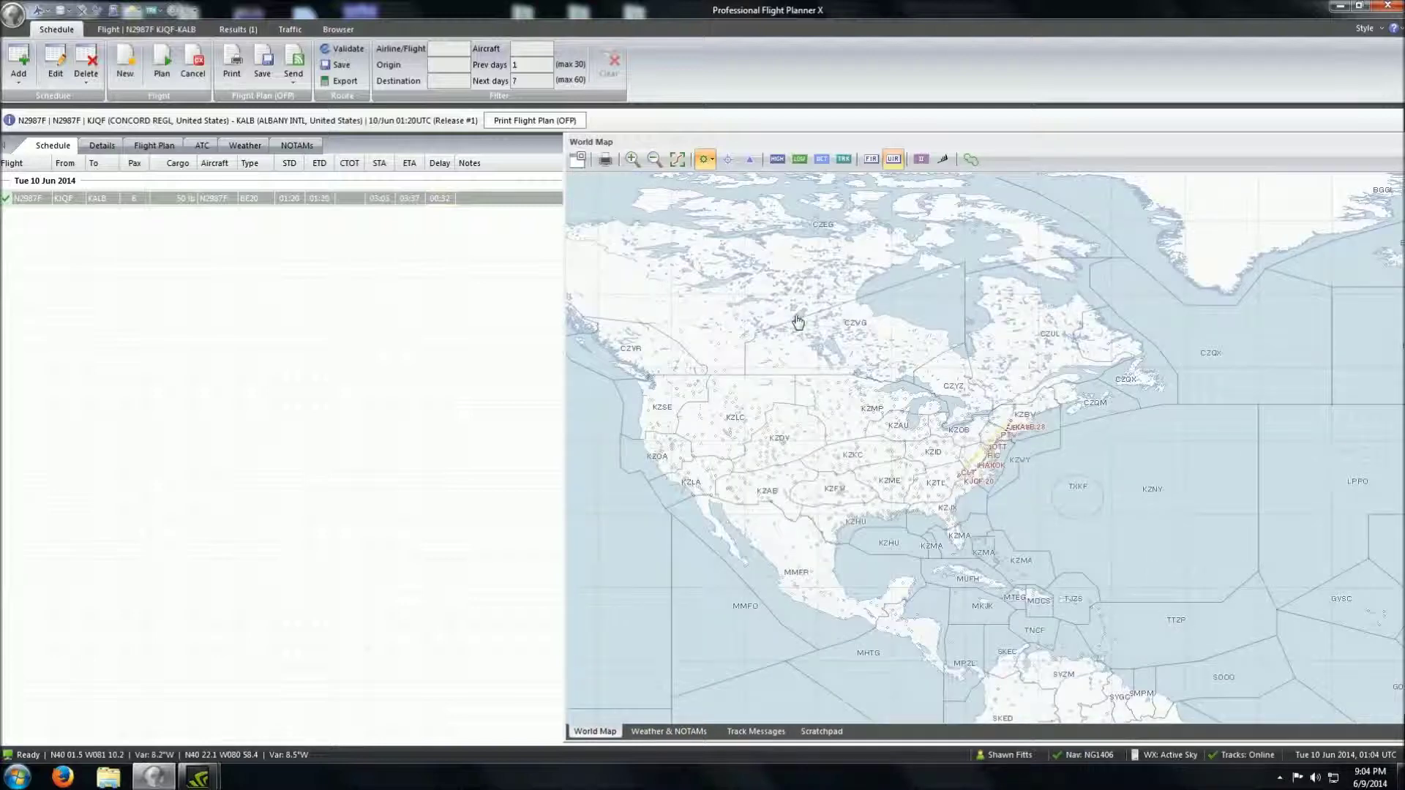